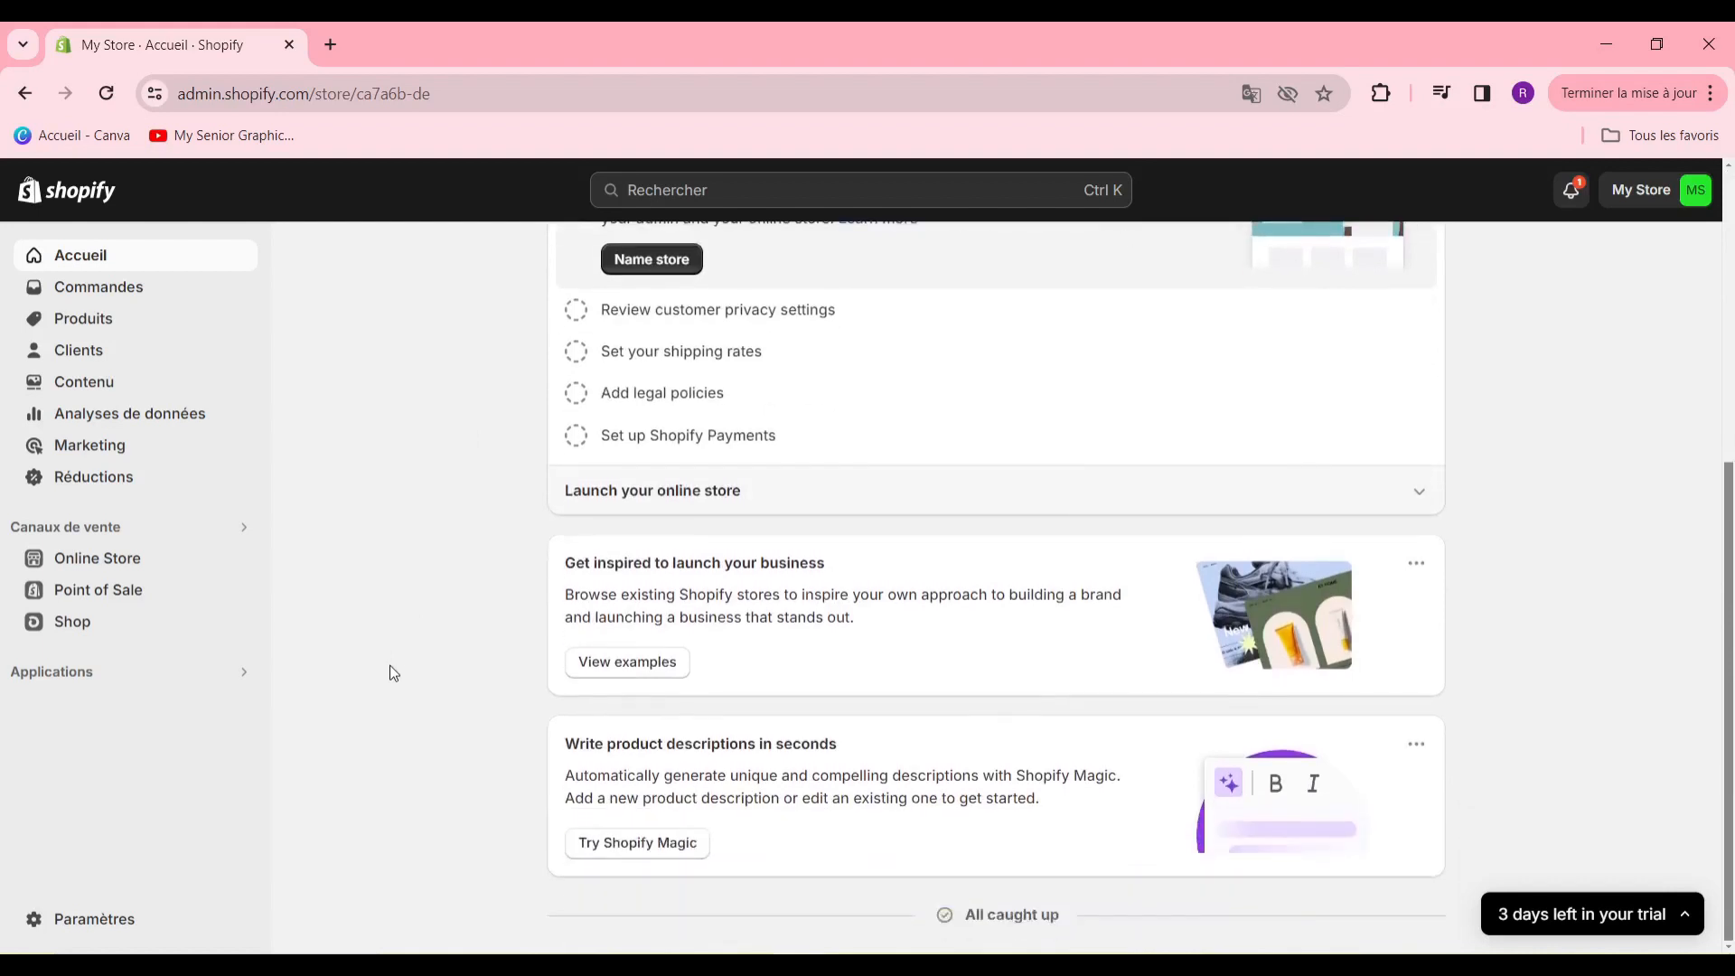
- Look over the setup guide, store settings tasks and suggestion cards on the store's home page
{"action": "scroll", "coordinate": [1672, 558], "scroll_direction": "up", "scroll_amount": 5}
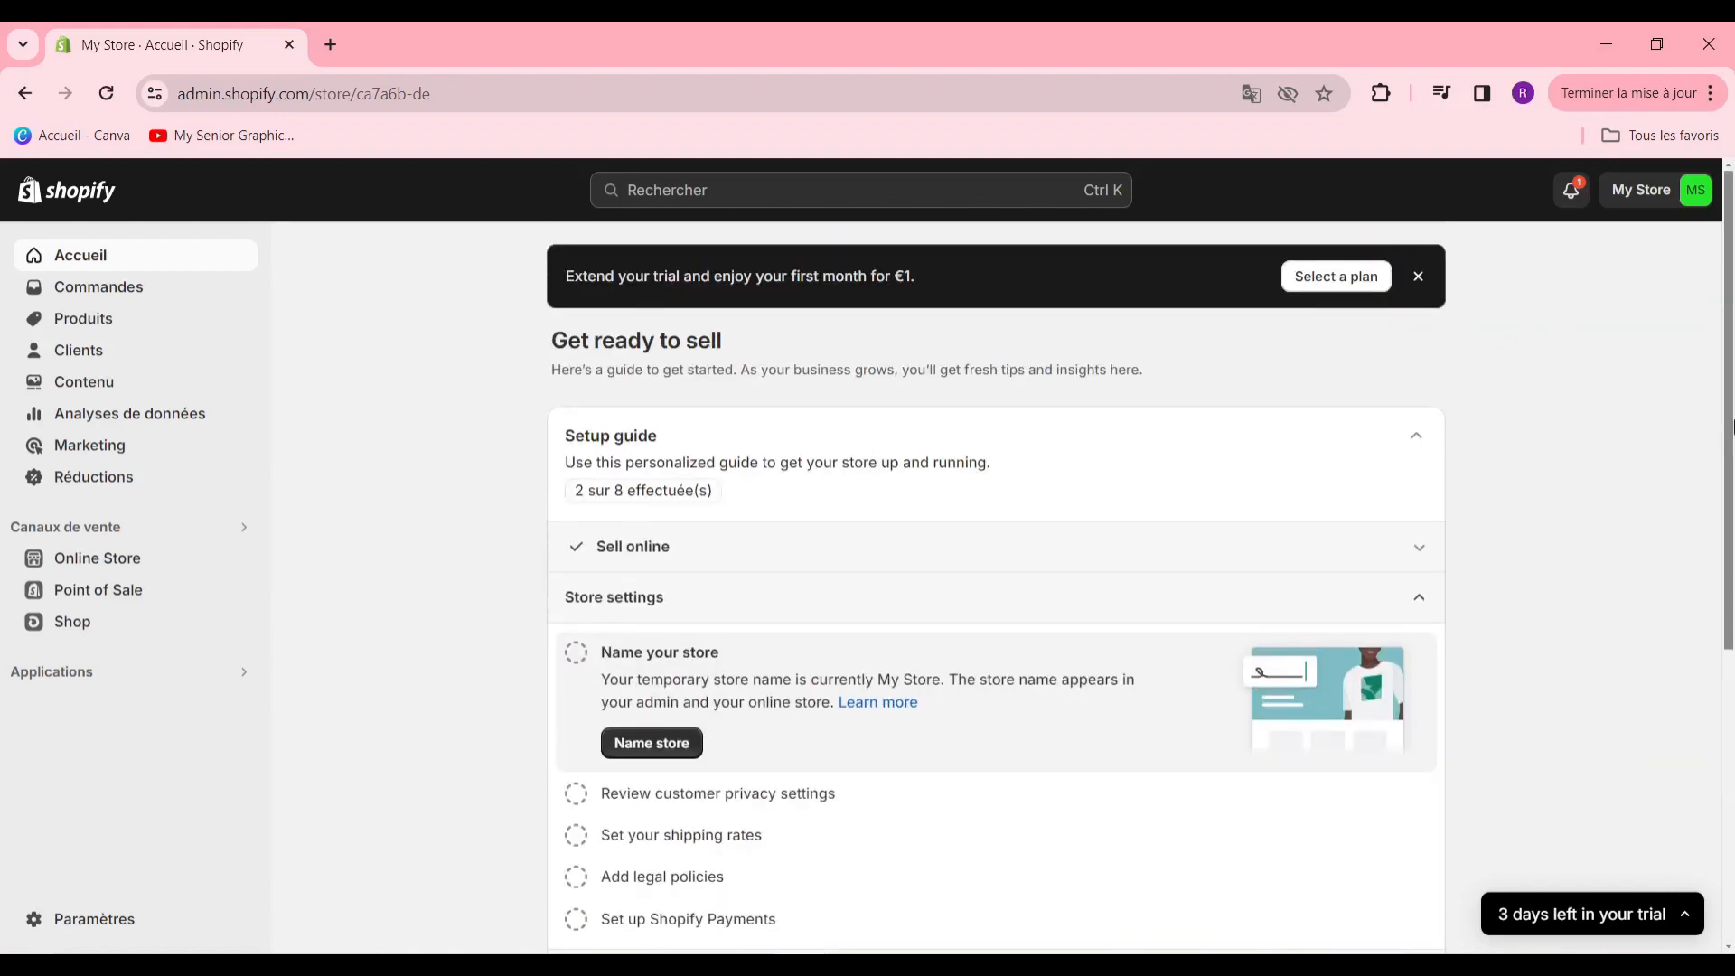
{"action": "scroll", "coordinate": [1732, 423], "scroll_direction": "down", "scroll_amount": 3}
{"action": "scroll", "coordinate": [1706, 411], "scroll_direction": "up", "scroll_amount": 3}
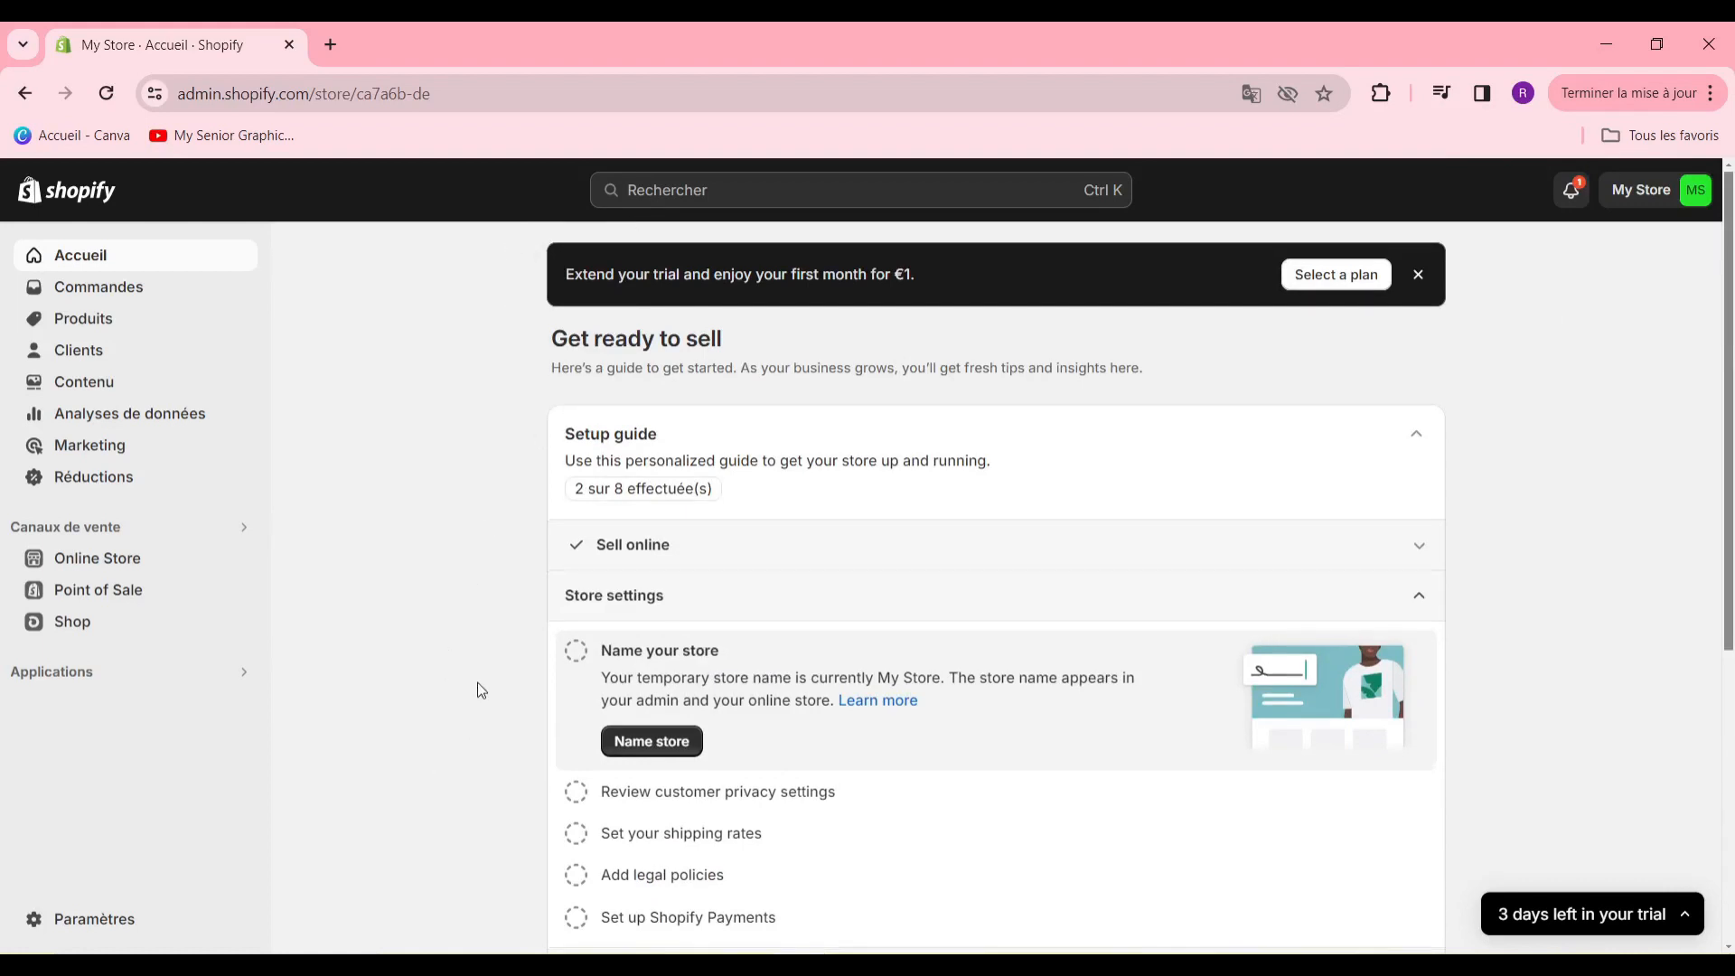
{"action": "scroll", "coordinate": [484, 693], "scroll_direction": "down", "scroll_amount": 5}
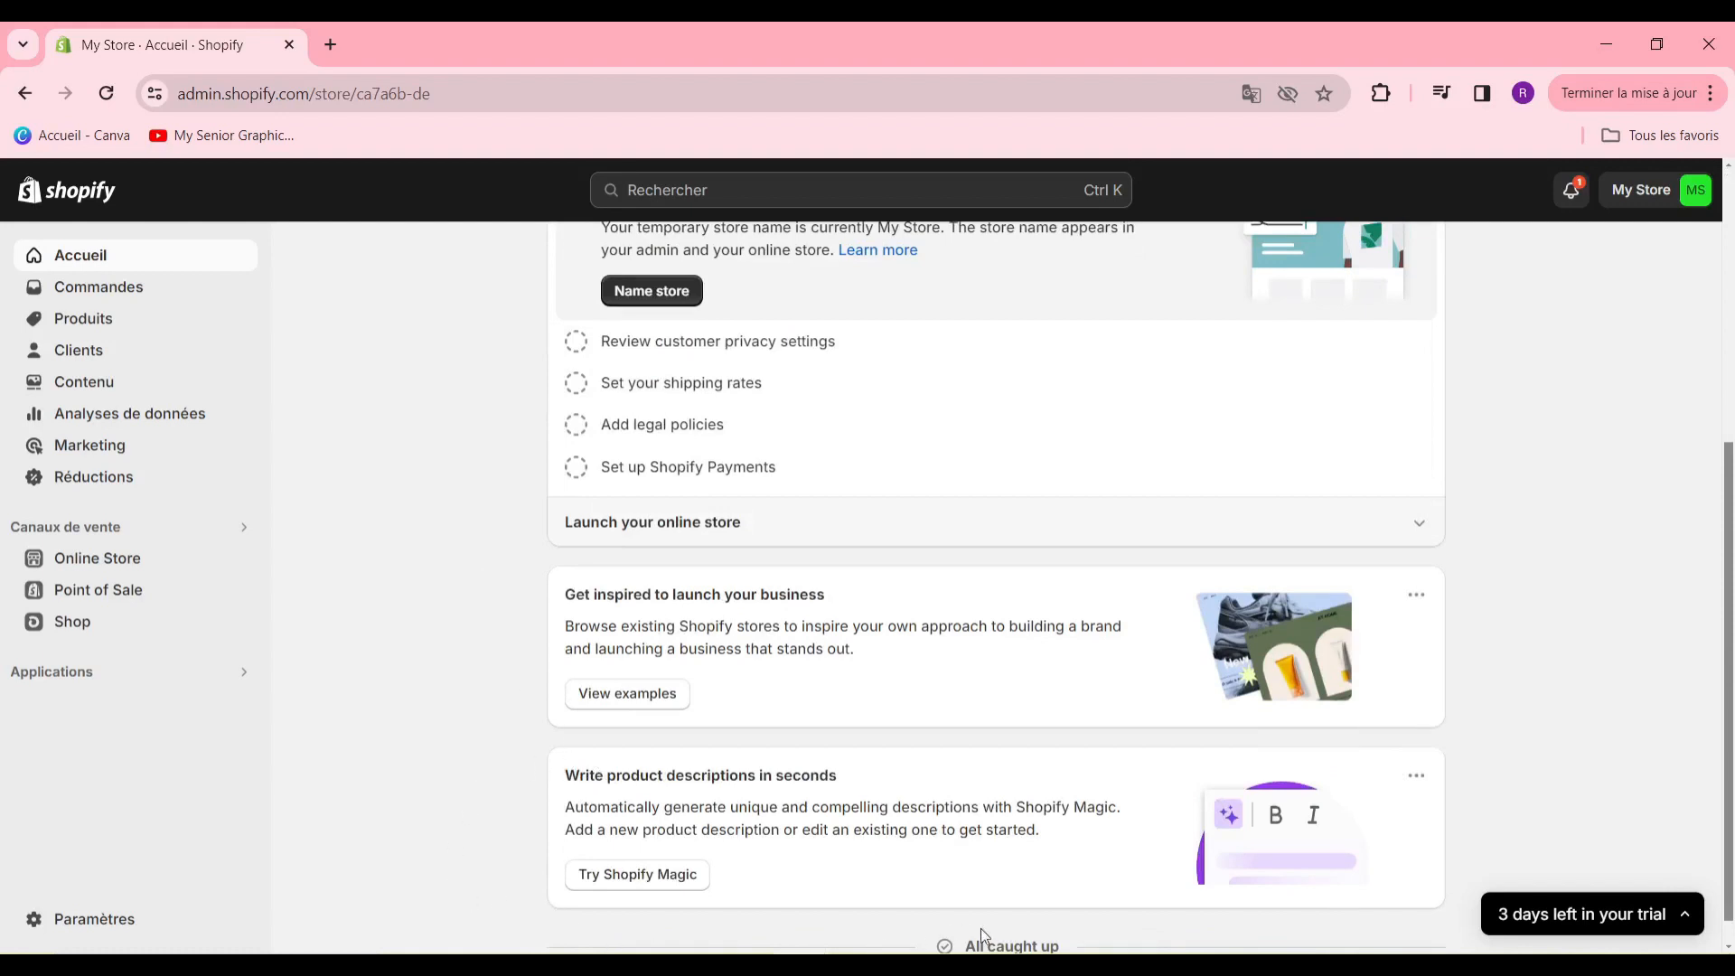
{"action": "scroll", "coordinate": [1583, 747], "scroll_direction": "up", "scroll_amount": 1}
{"action": "scroll", "coordinate": [1577, 743], "scroll_direction": "down", "scroll_amount": 2}
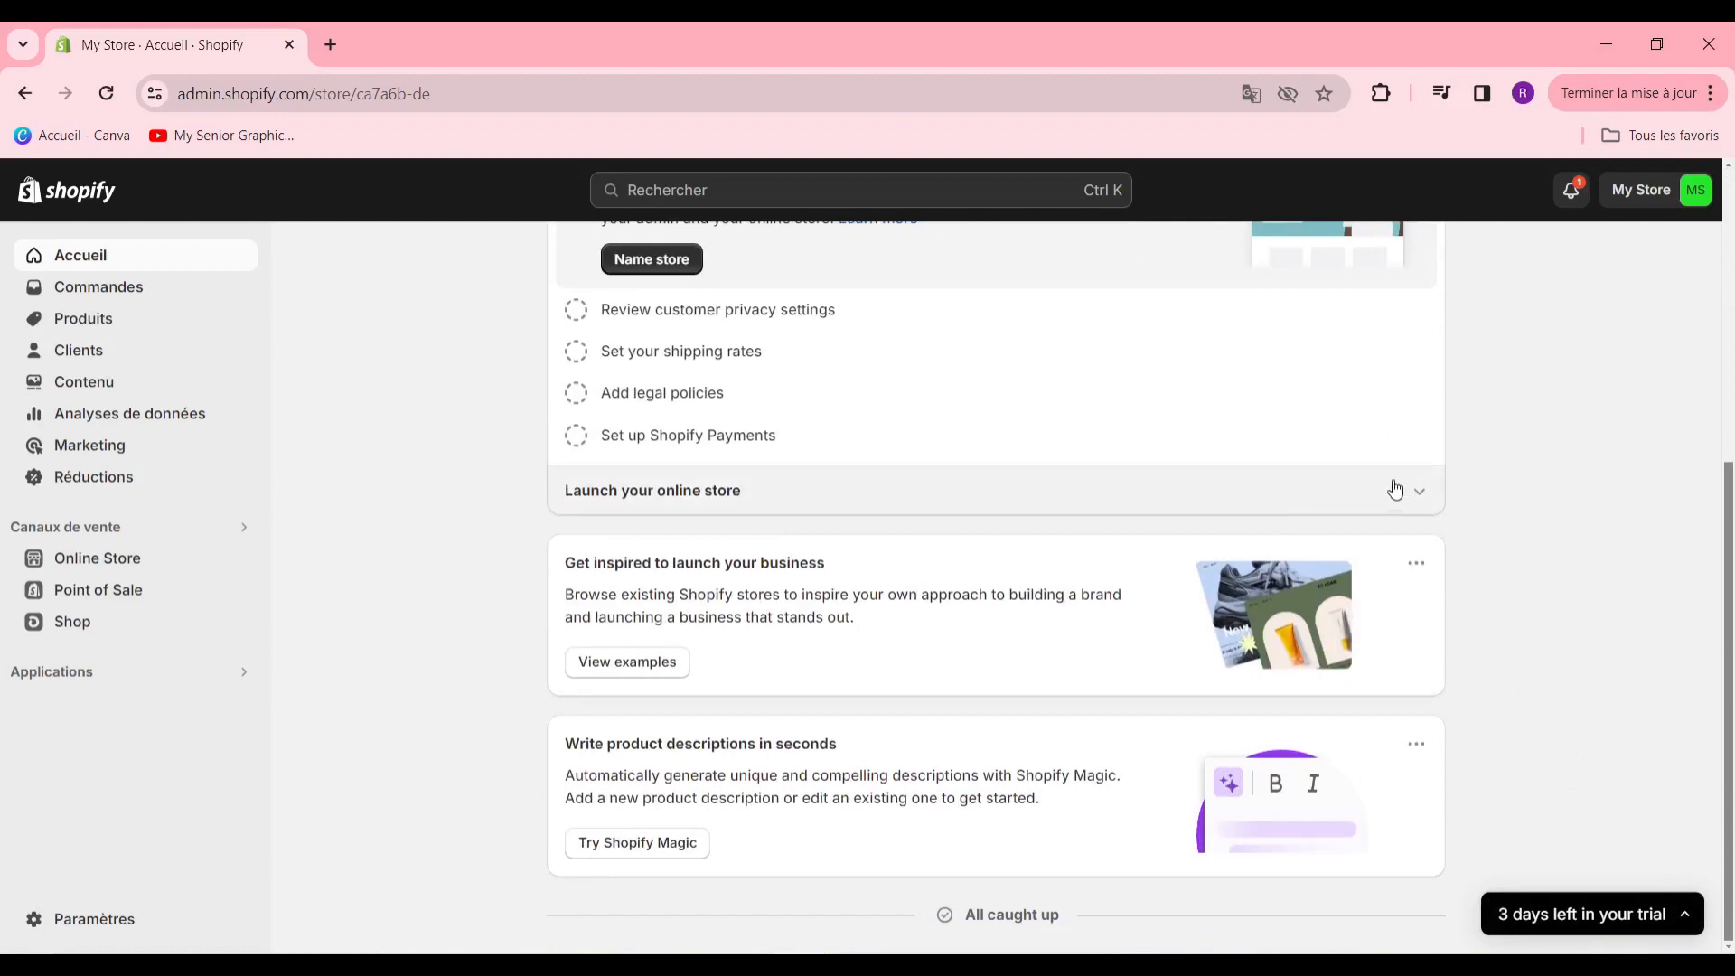
{"action": "scroll", "coordinate": [1558, 573], "scroll_direction": "up", "scroll_amount": 5}
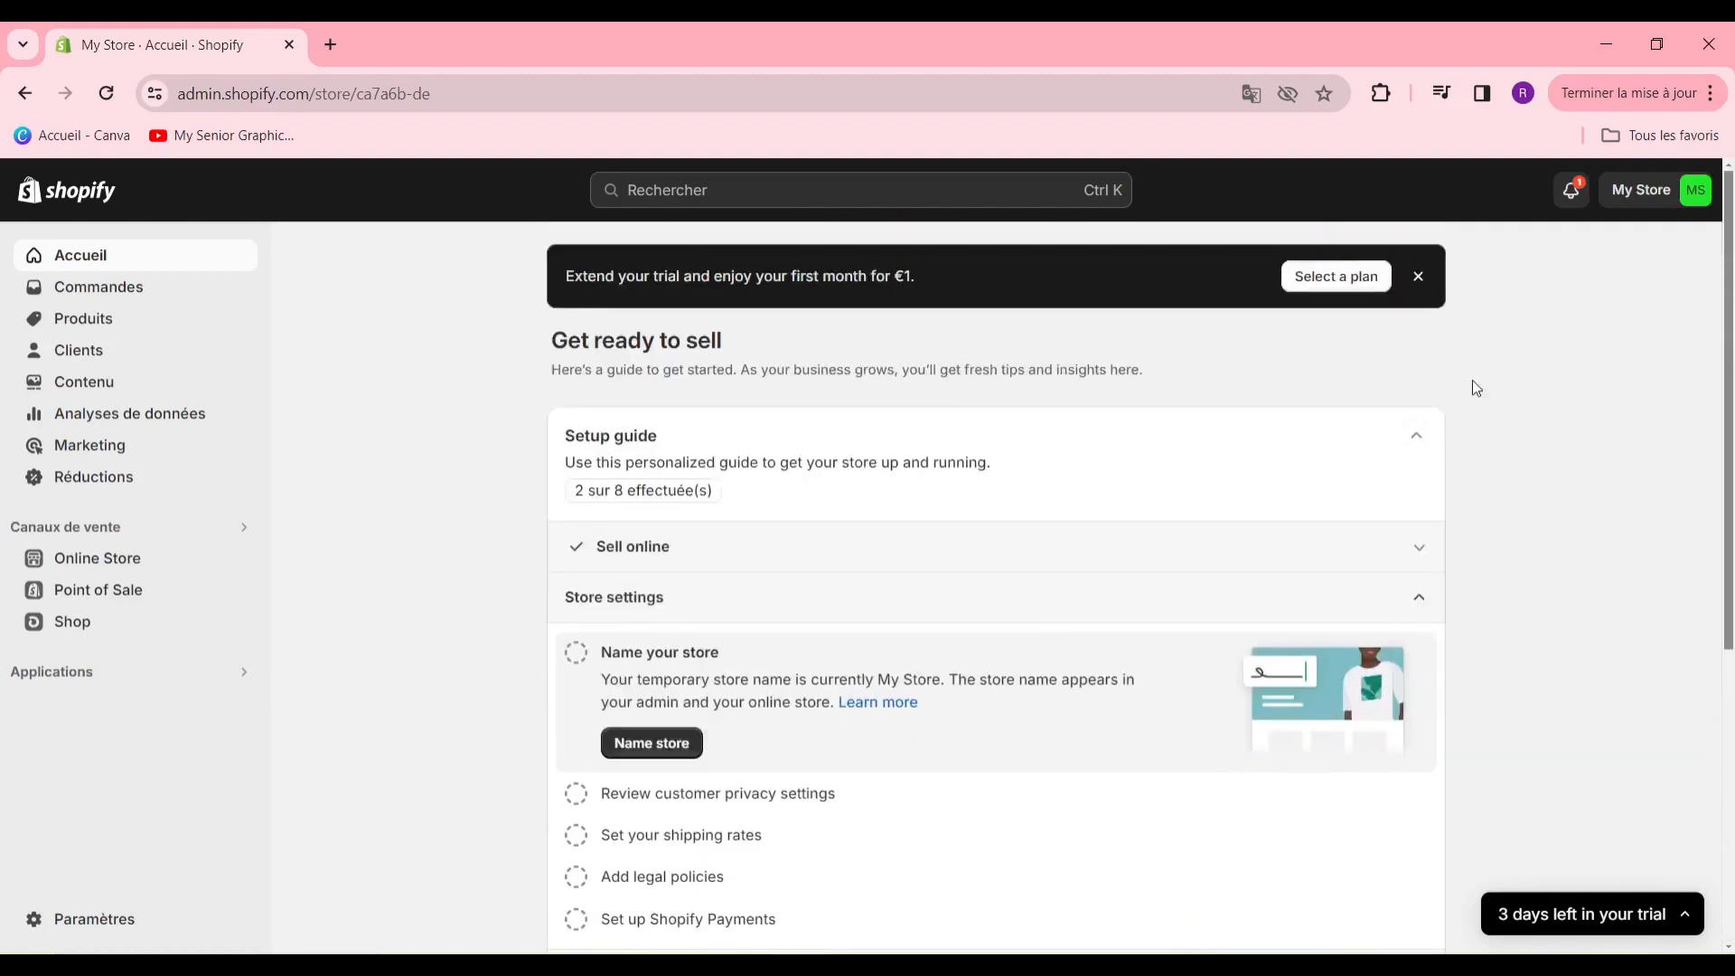
{"action": "scroll", "coordinate": [1537, 361], "scroll_direction": "down", "scroll_amount": 2}
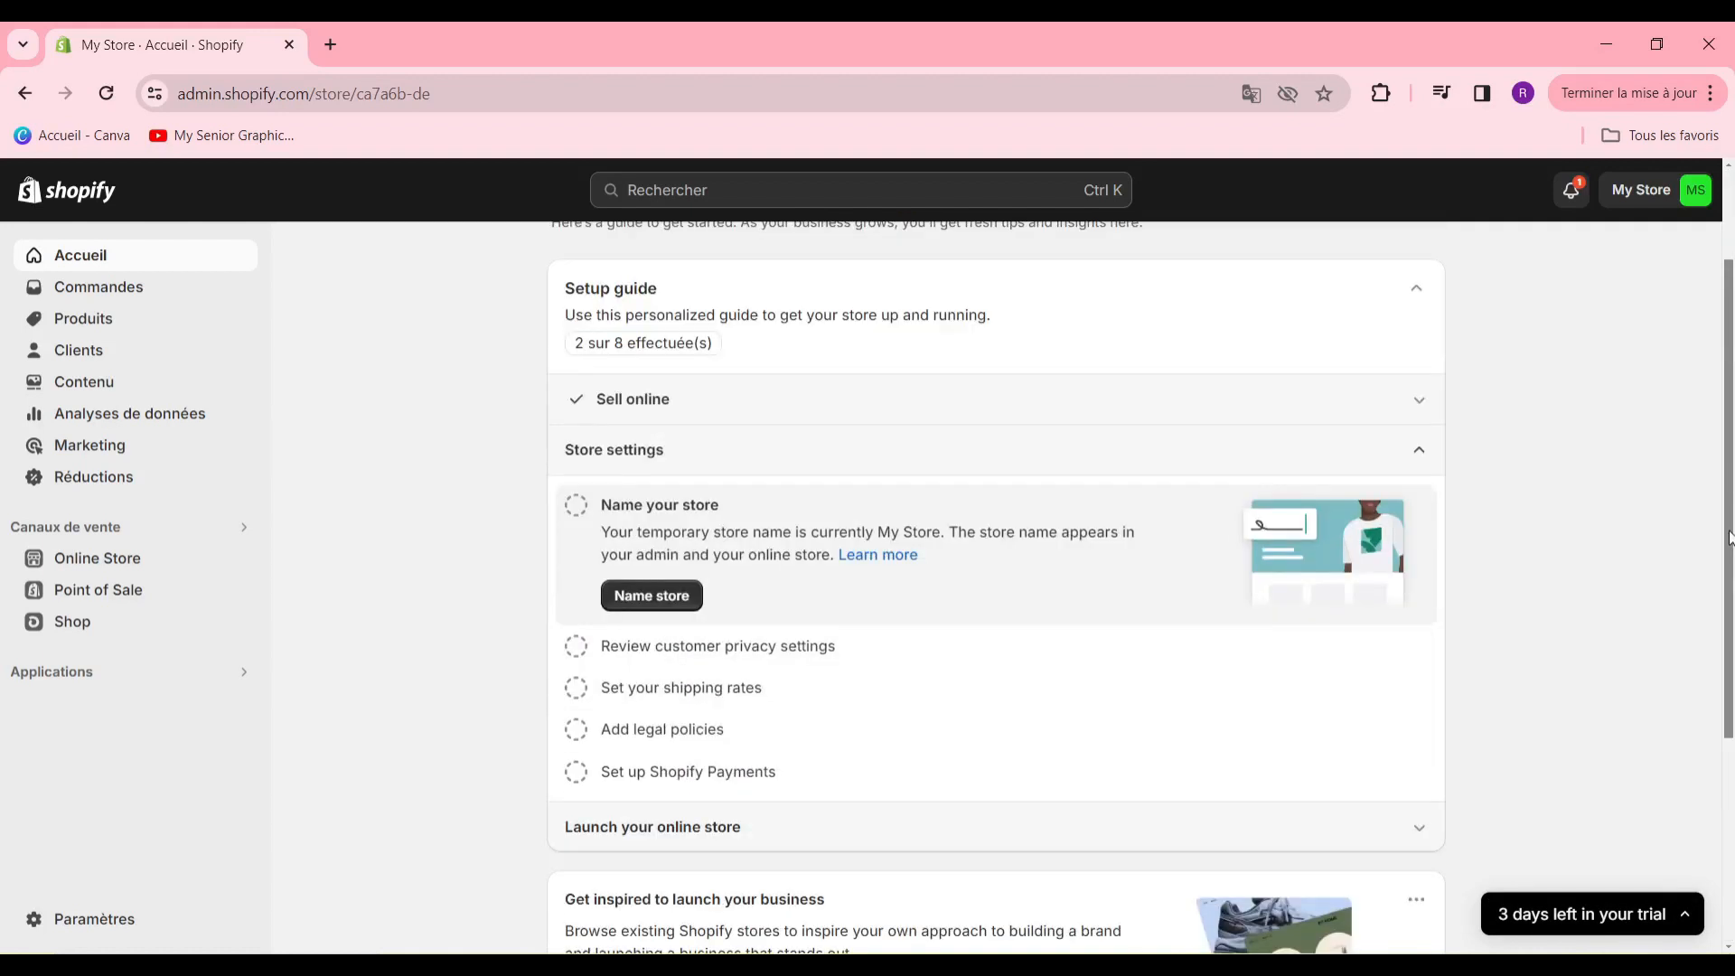
{"action": "scroll", "coordinate": [1596, 353], "scroll_direction": "up", "scroll_amount": 2}
- Open the product list, and search the Shopify App Store for "bund" to find bundle apps
{"action": "left_click", "coordinate": [149, 325]}
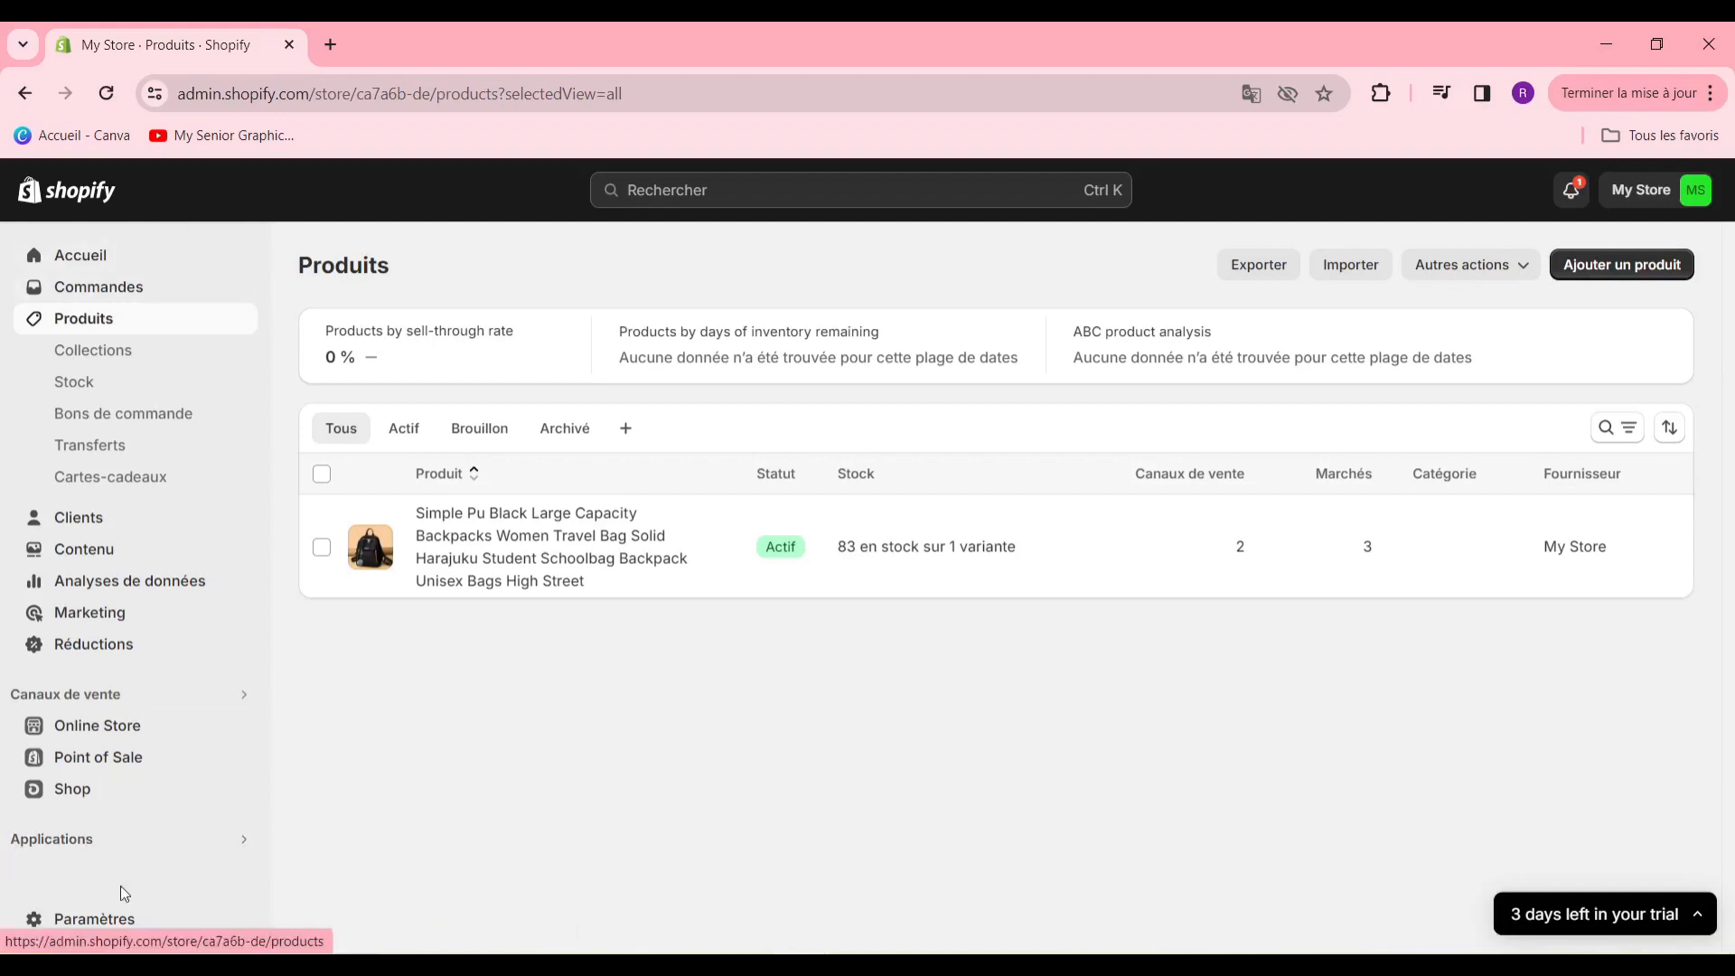
{"action": "left_click", "coordinate": [66, 845]}
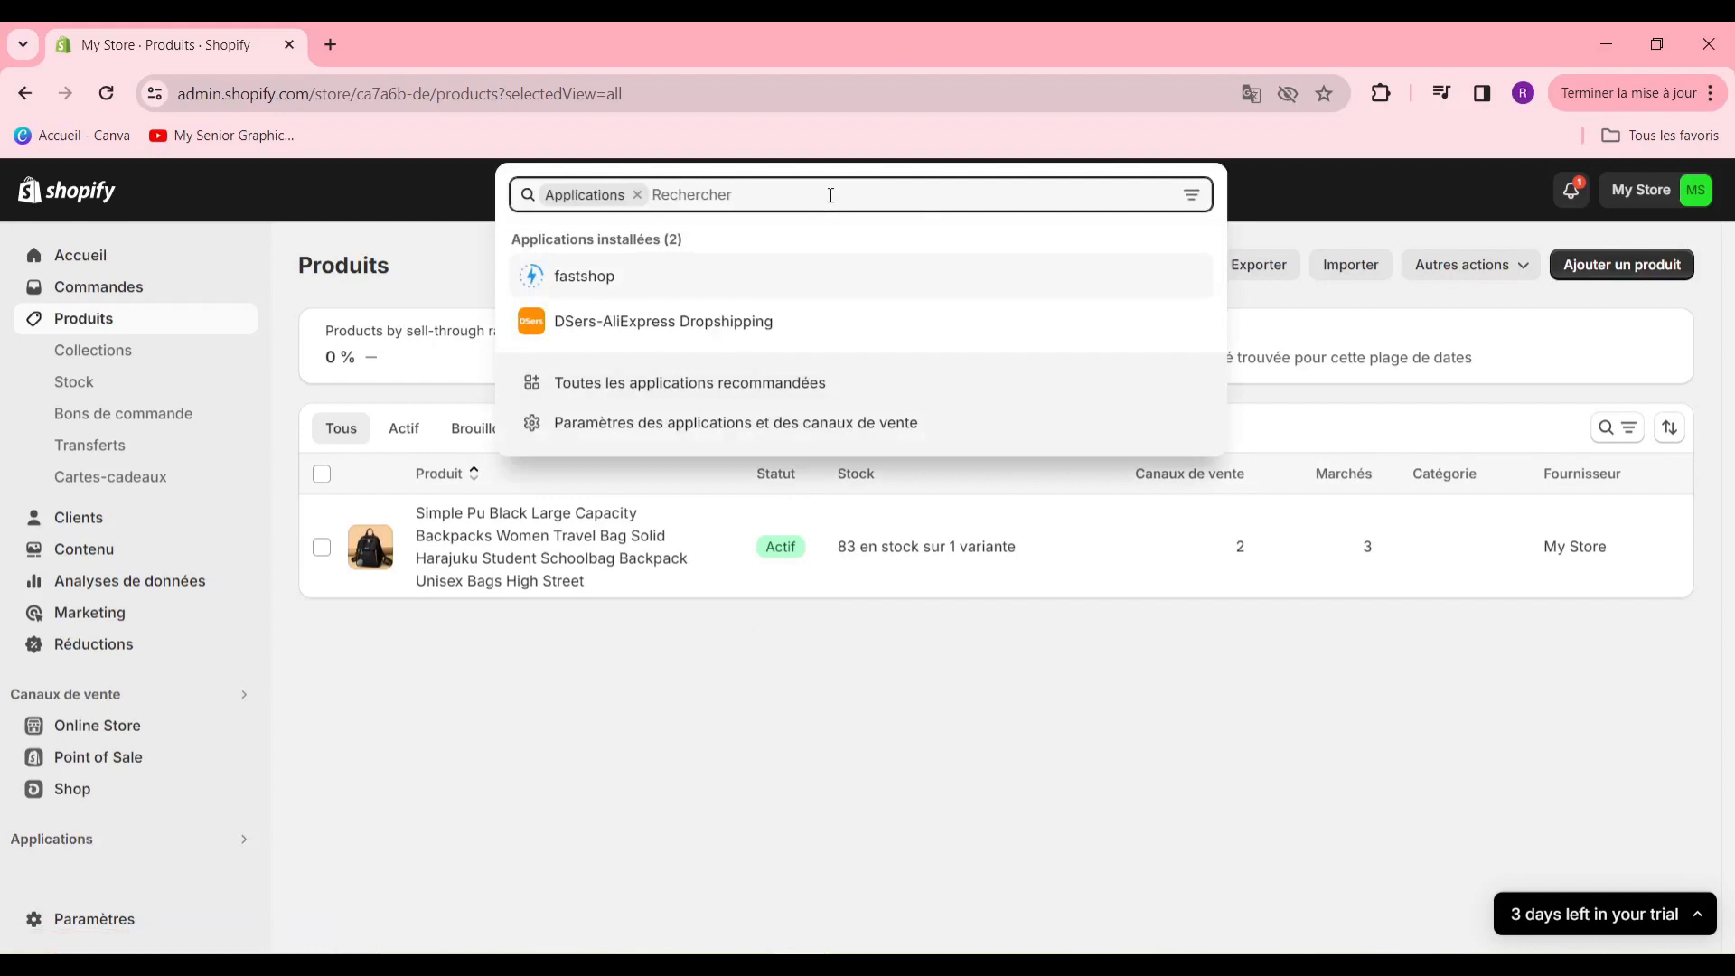
{"action": "type", "text": "b"}
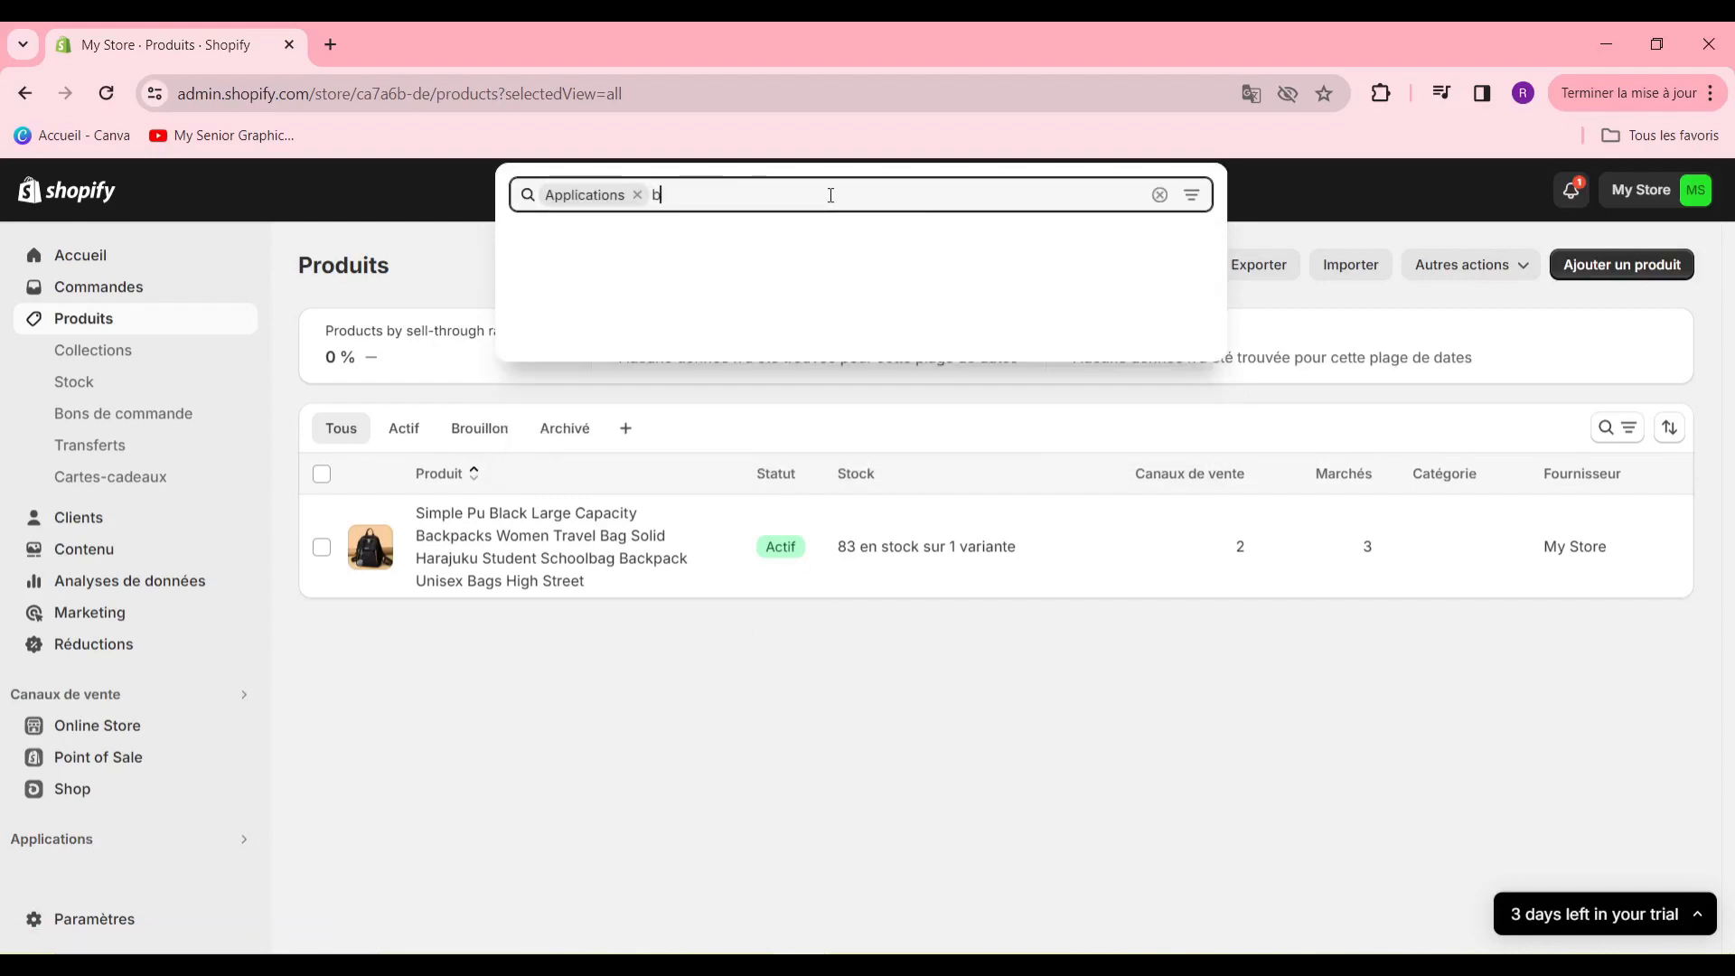
{"action": "type", "text": "undler"}
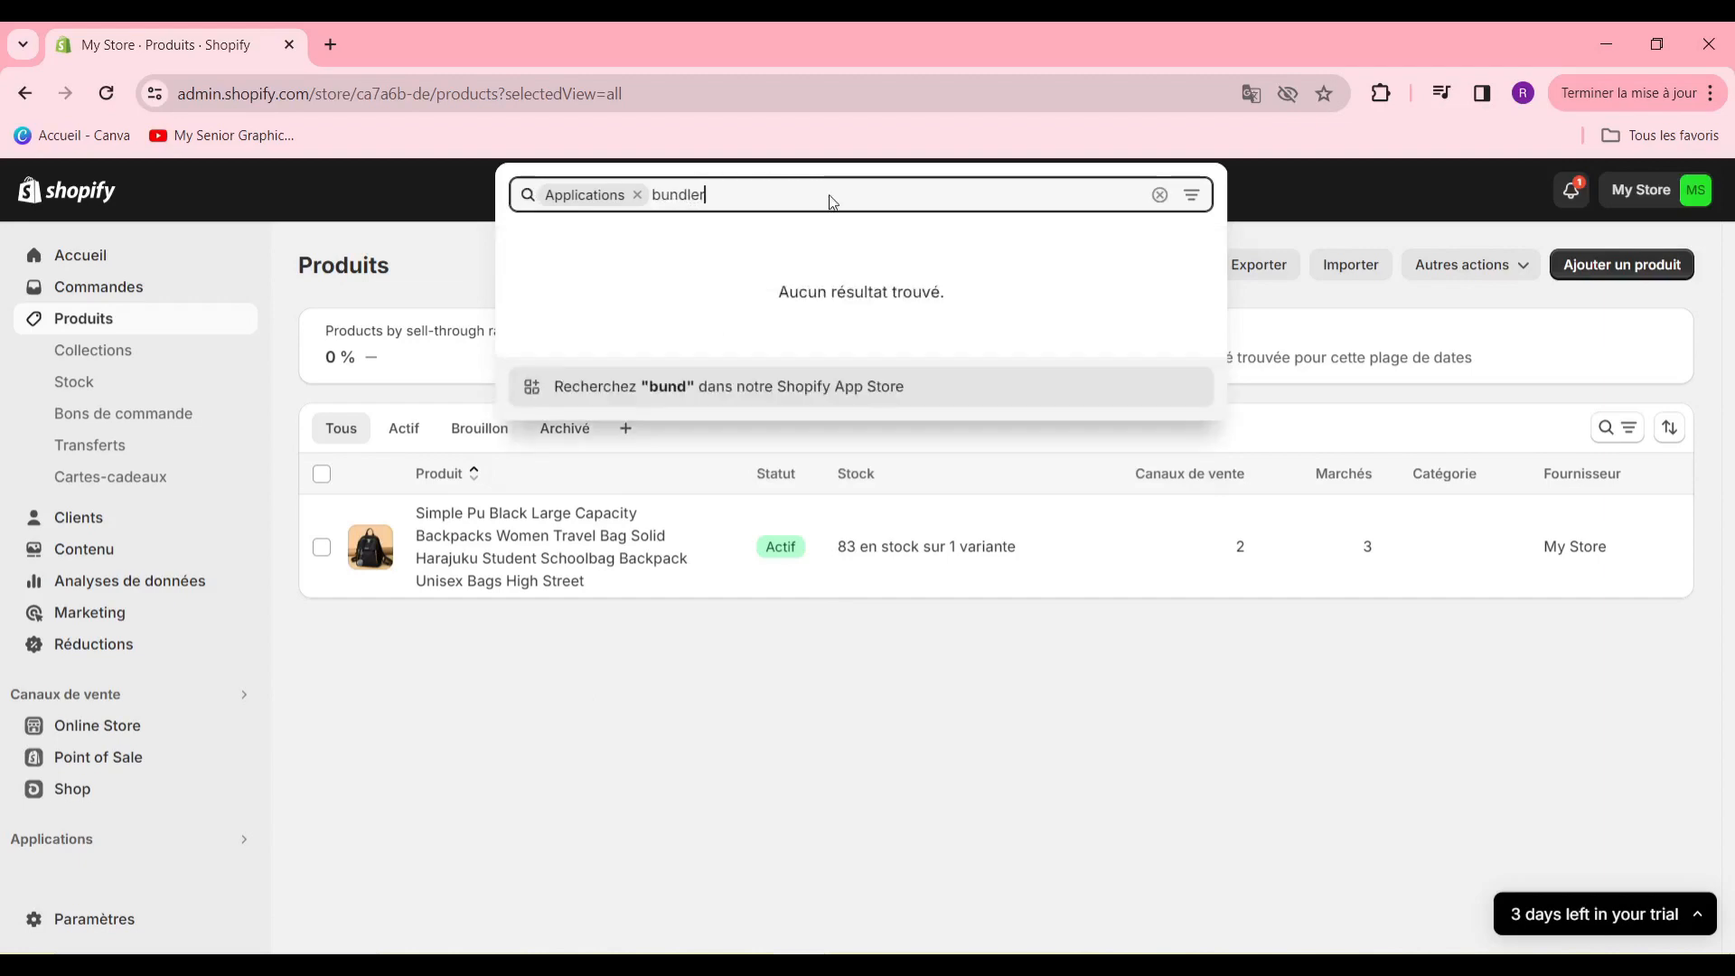
{"action": "key", "text": "Return"}
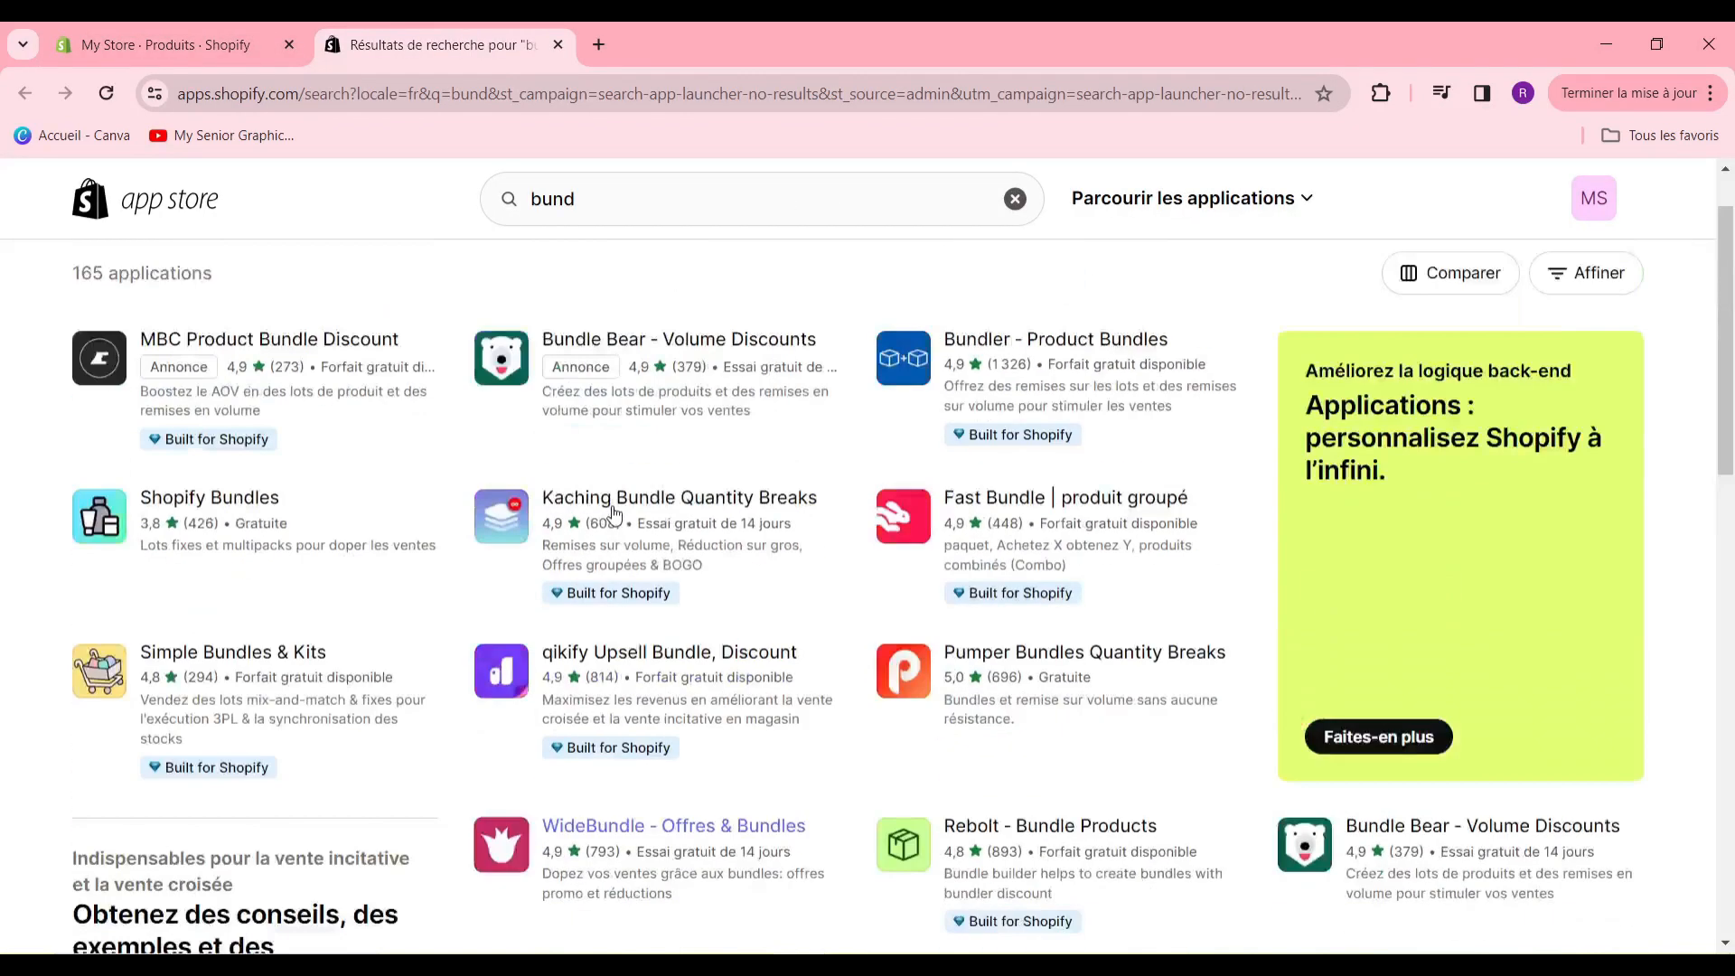
{"action": "scroll", "coordinate": [615, 513], "scroll_direction": "up", "scroll_amount": 1}
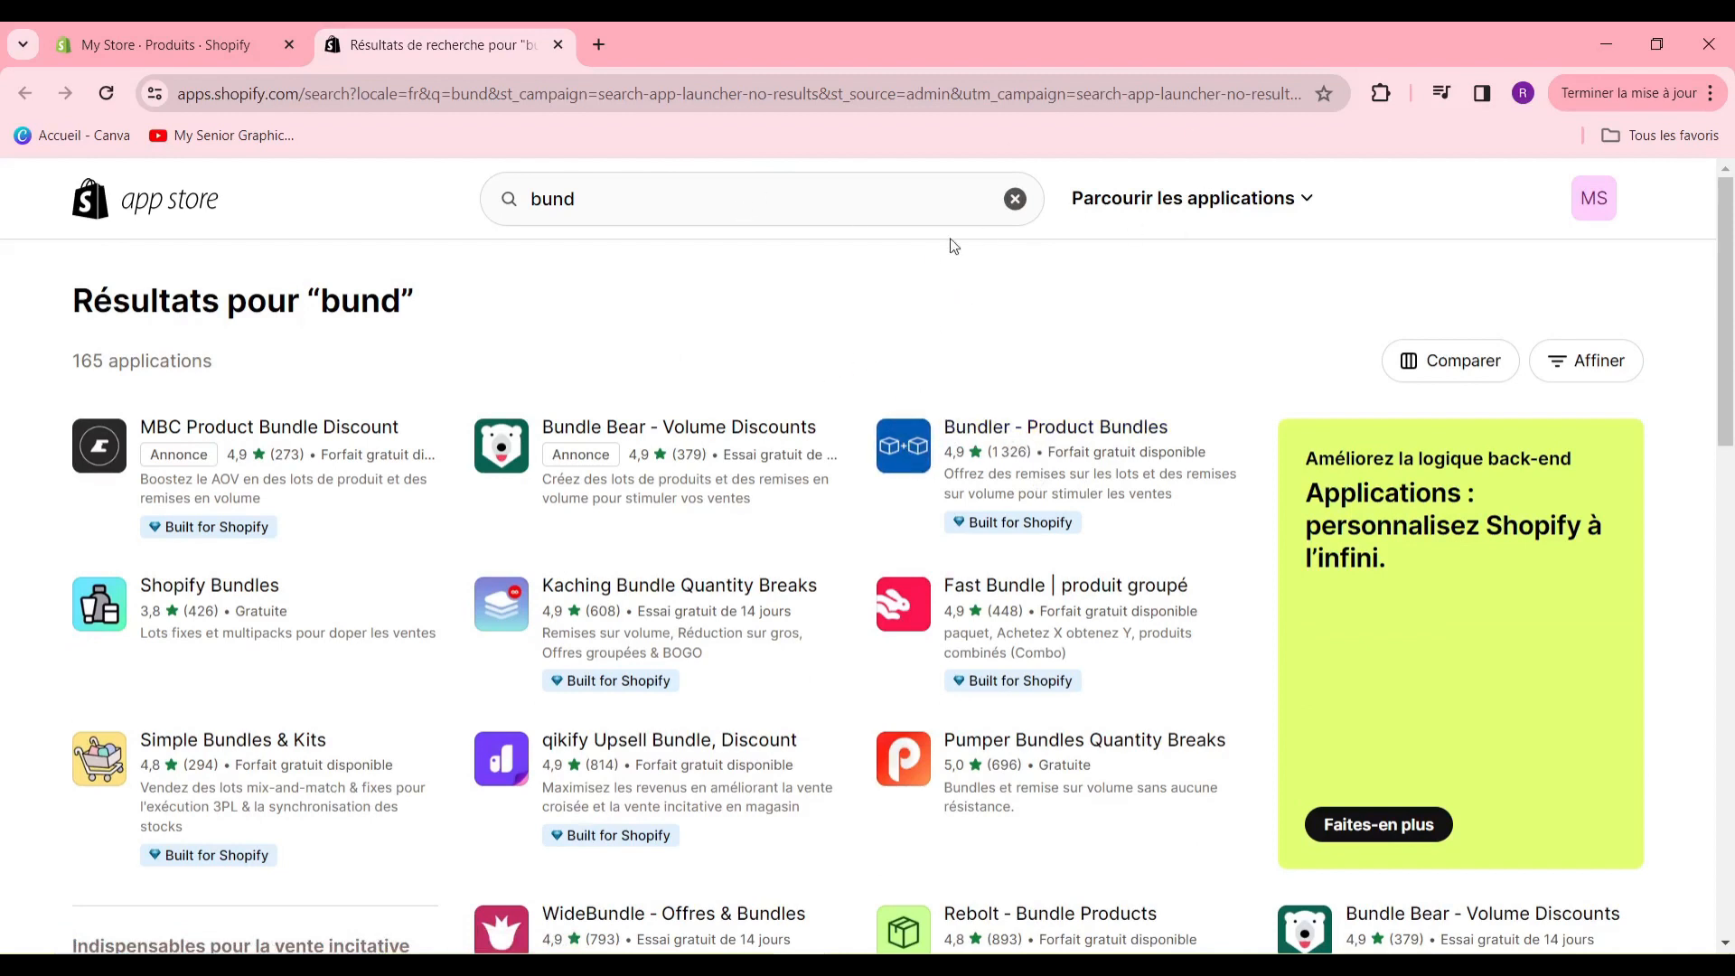
- Search the app store for "tier" and browse the resulting apps
{"action": "left_click", "coordinate": [1014, 200]}
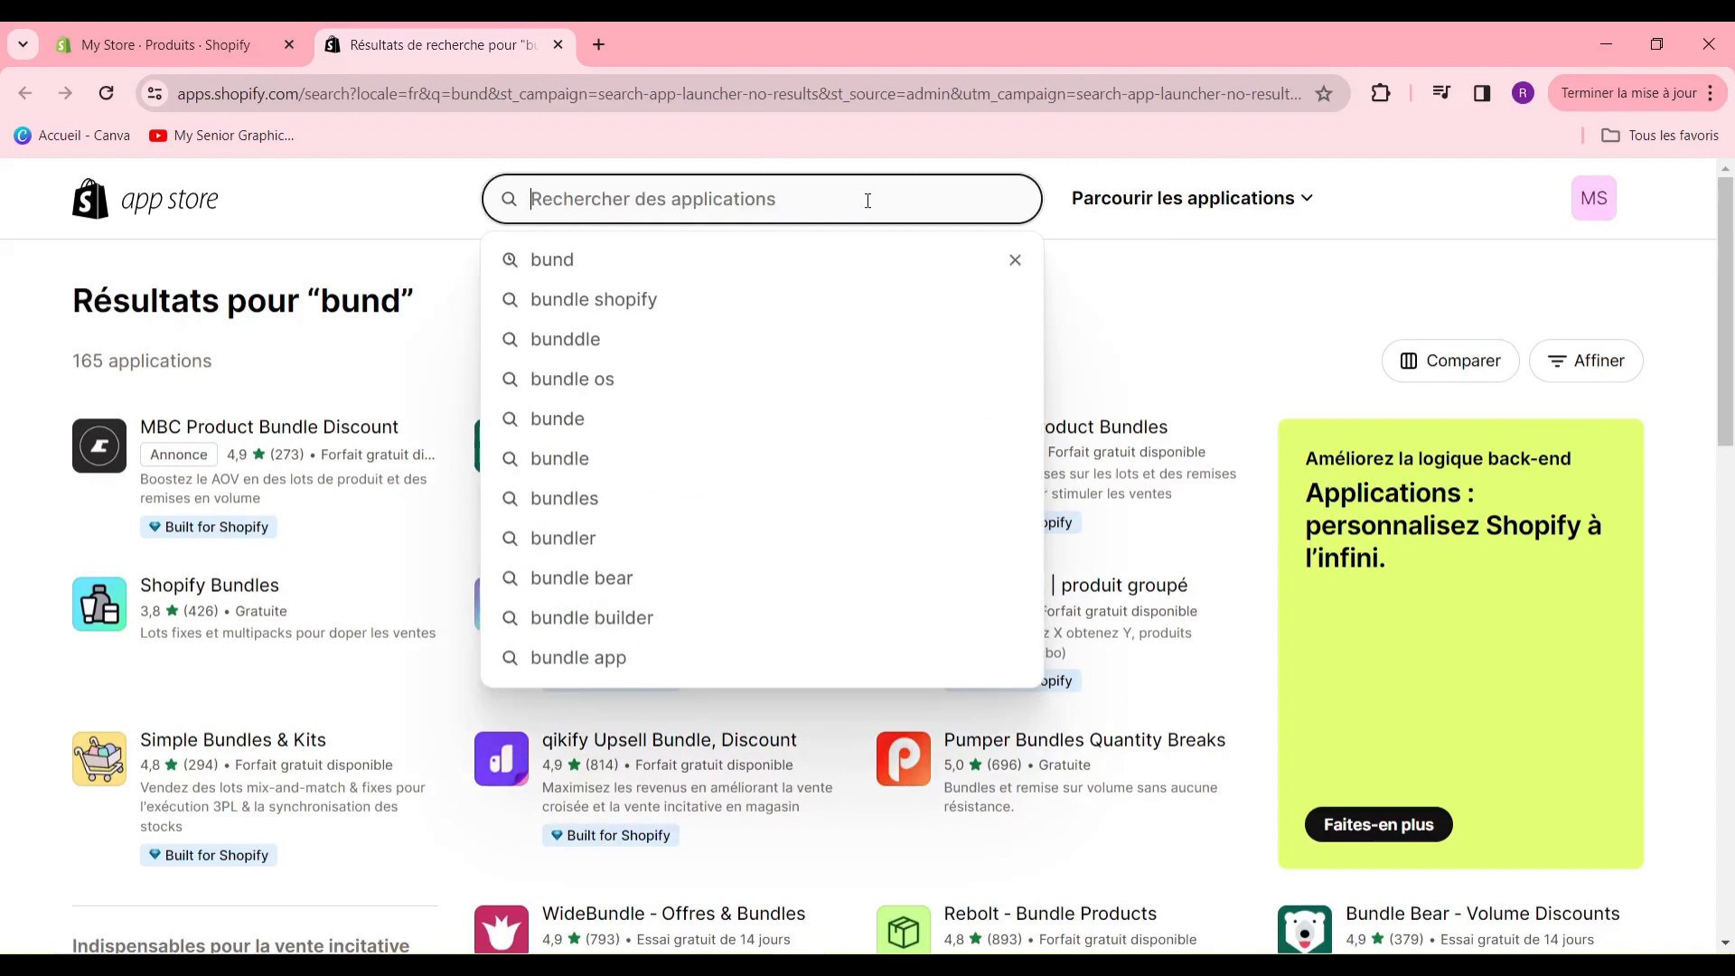
{"action": "type", "text": "ti"}
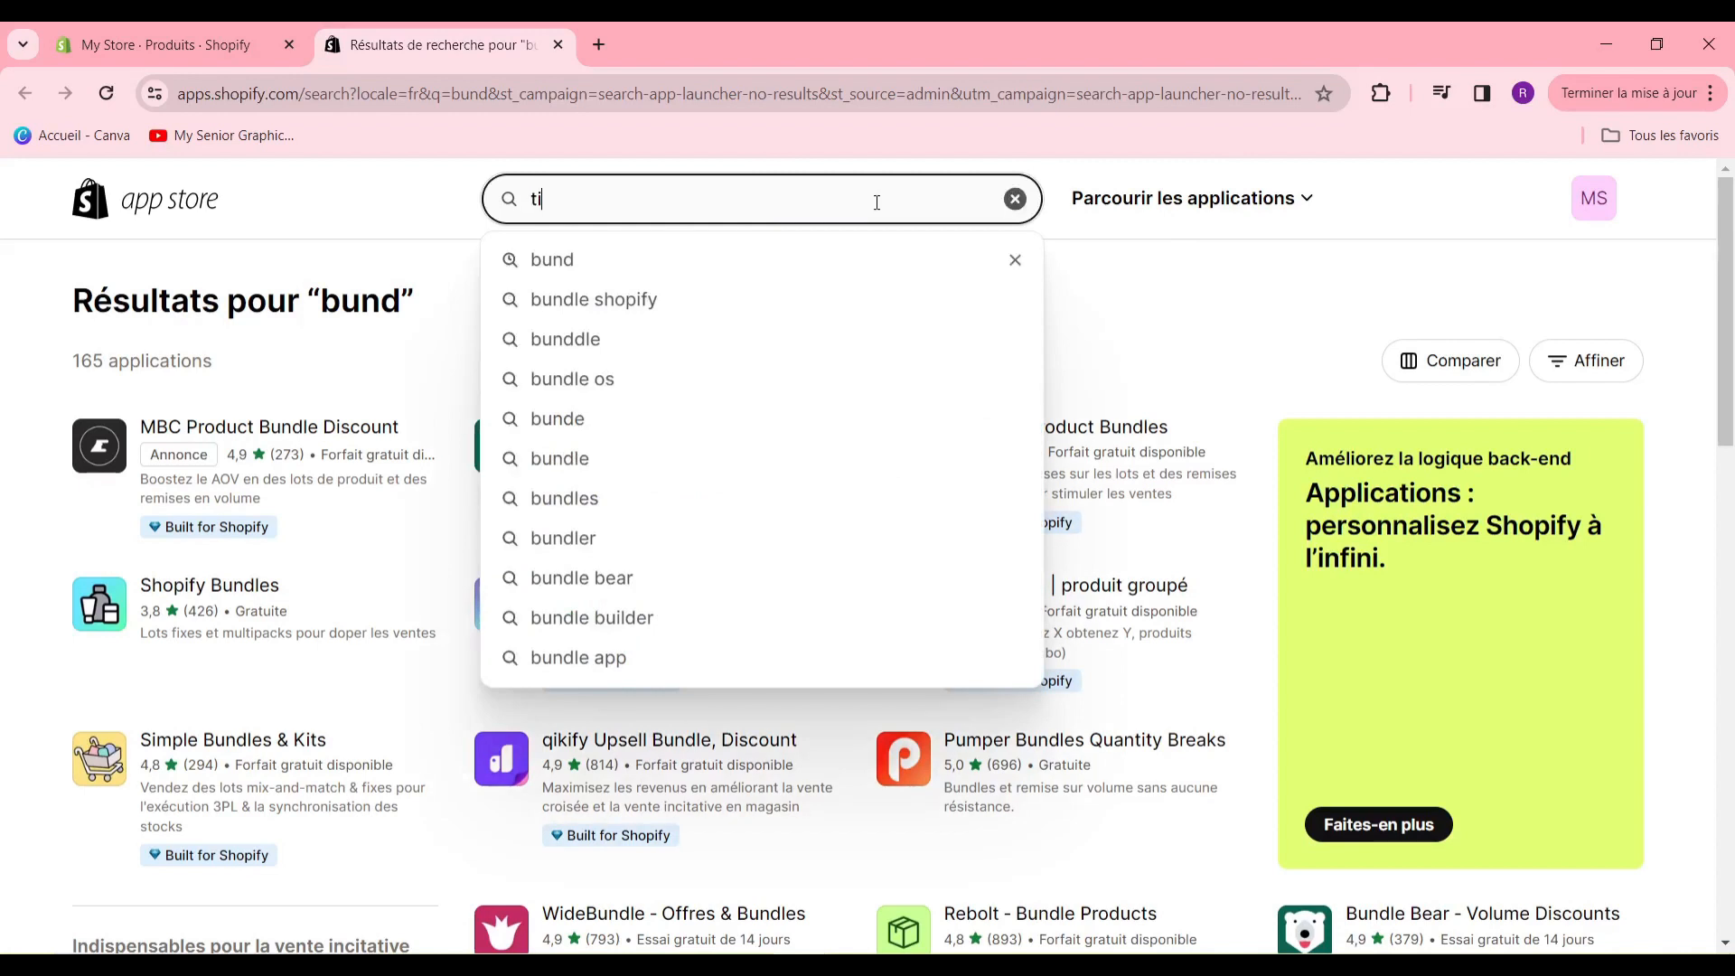
{"action": "type", "text": "er"}
{"action": "key", "text": "BackSpace"}
{"action": "type", "text": "er"}
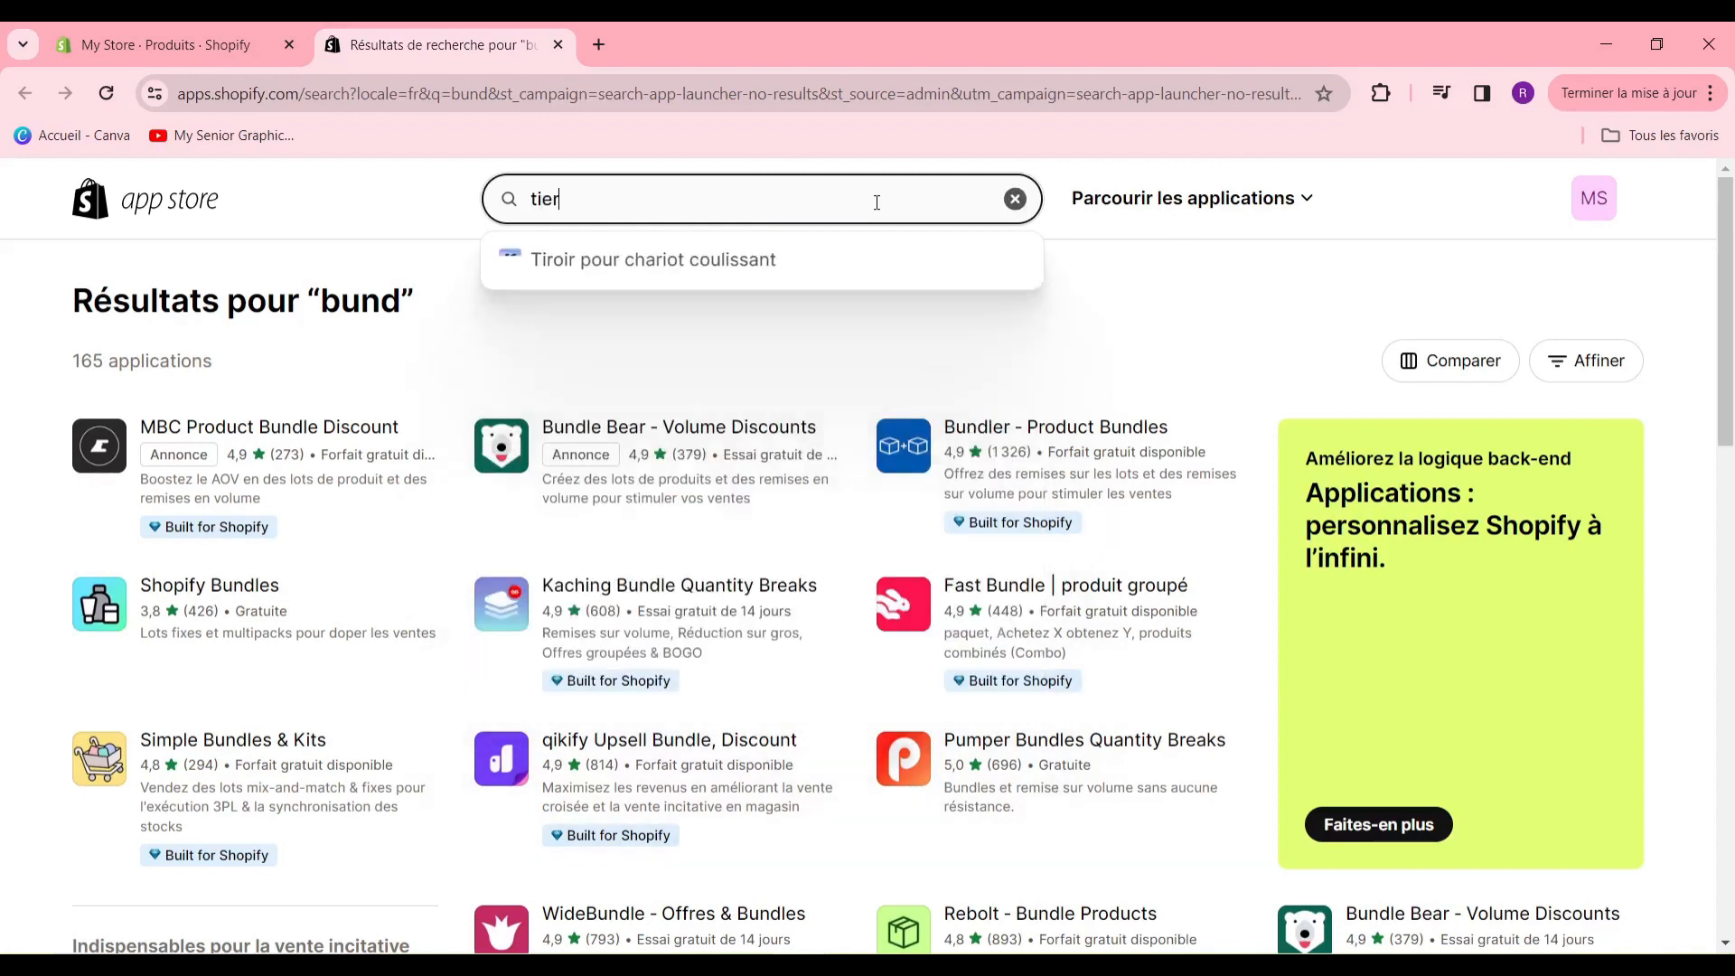
{"action": "key", "text": "Return"}
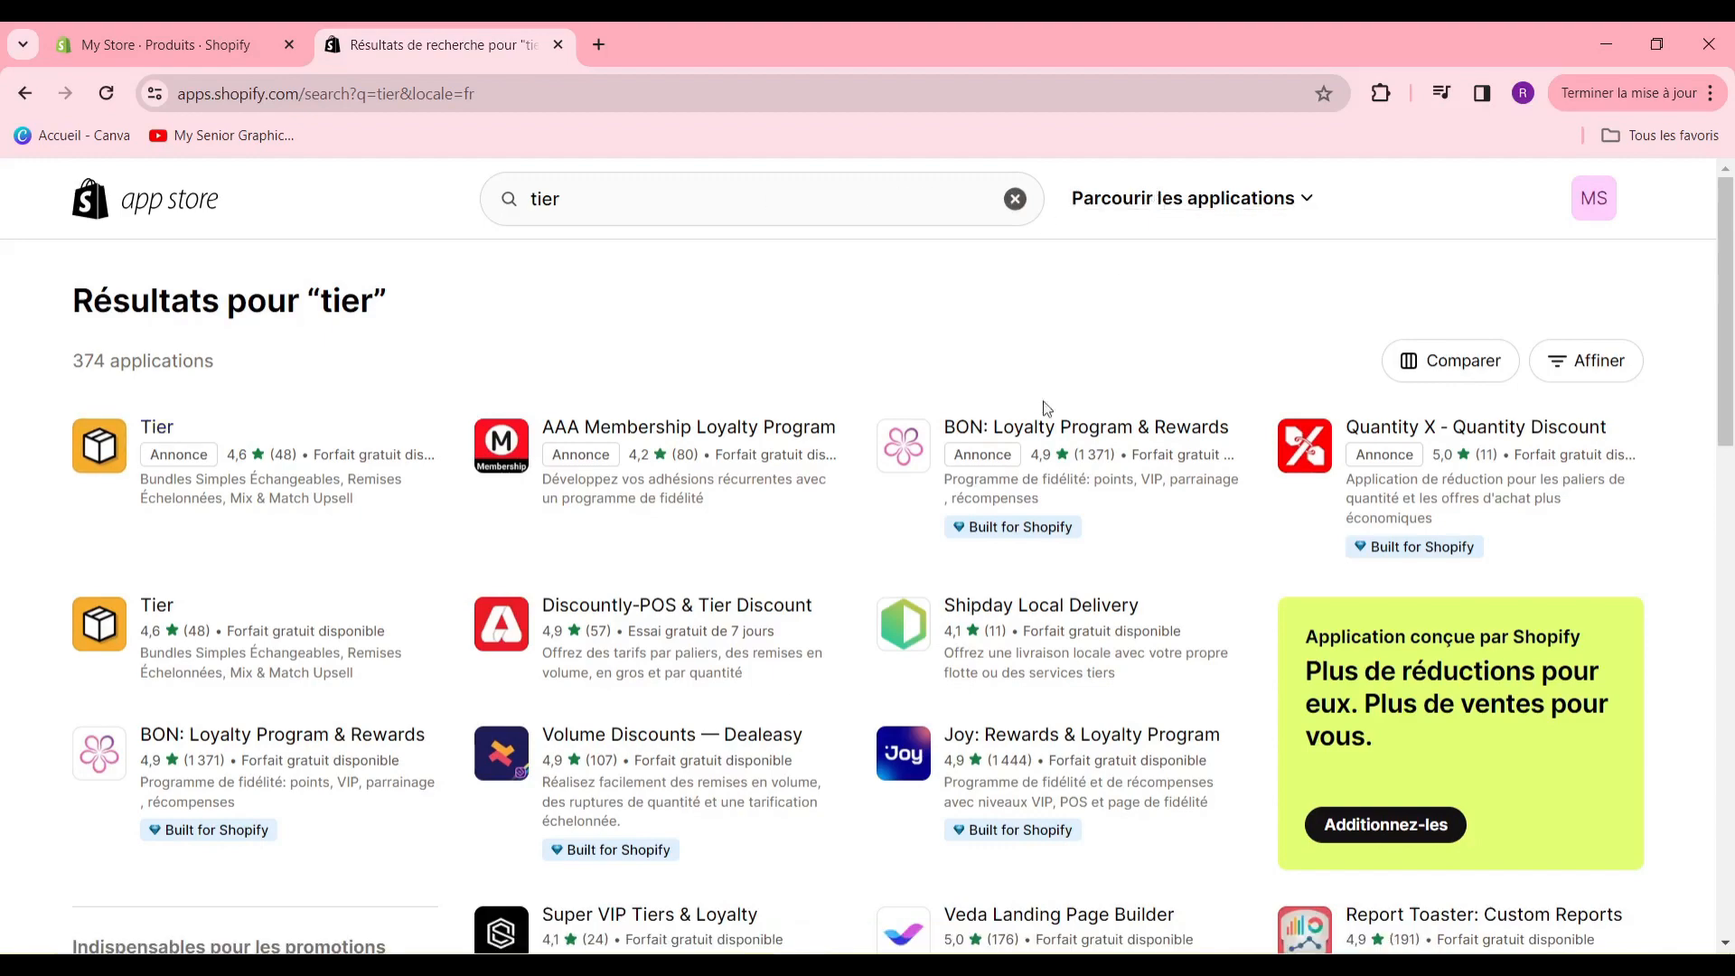
{"action": "scroll", "coordinate": [829, 620], "scroll_direction": "down", "scroll_amount": 3}
{"action": "scroll", "coordinate": [867, 550], "scroll_direction": "up", "scroll_amount": 3}
{"action": "scroll", "coordinate": [868, 561], "scroll_direction": "down", "scroll_amount": 3}
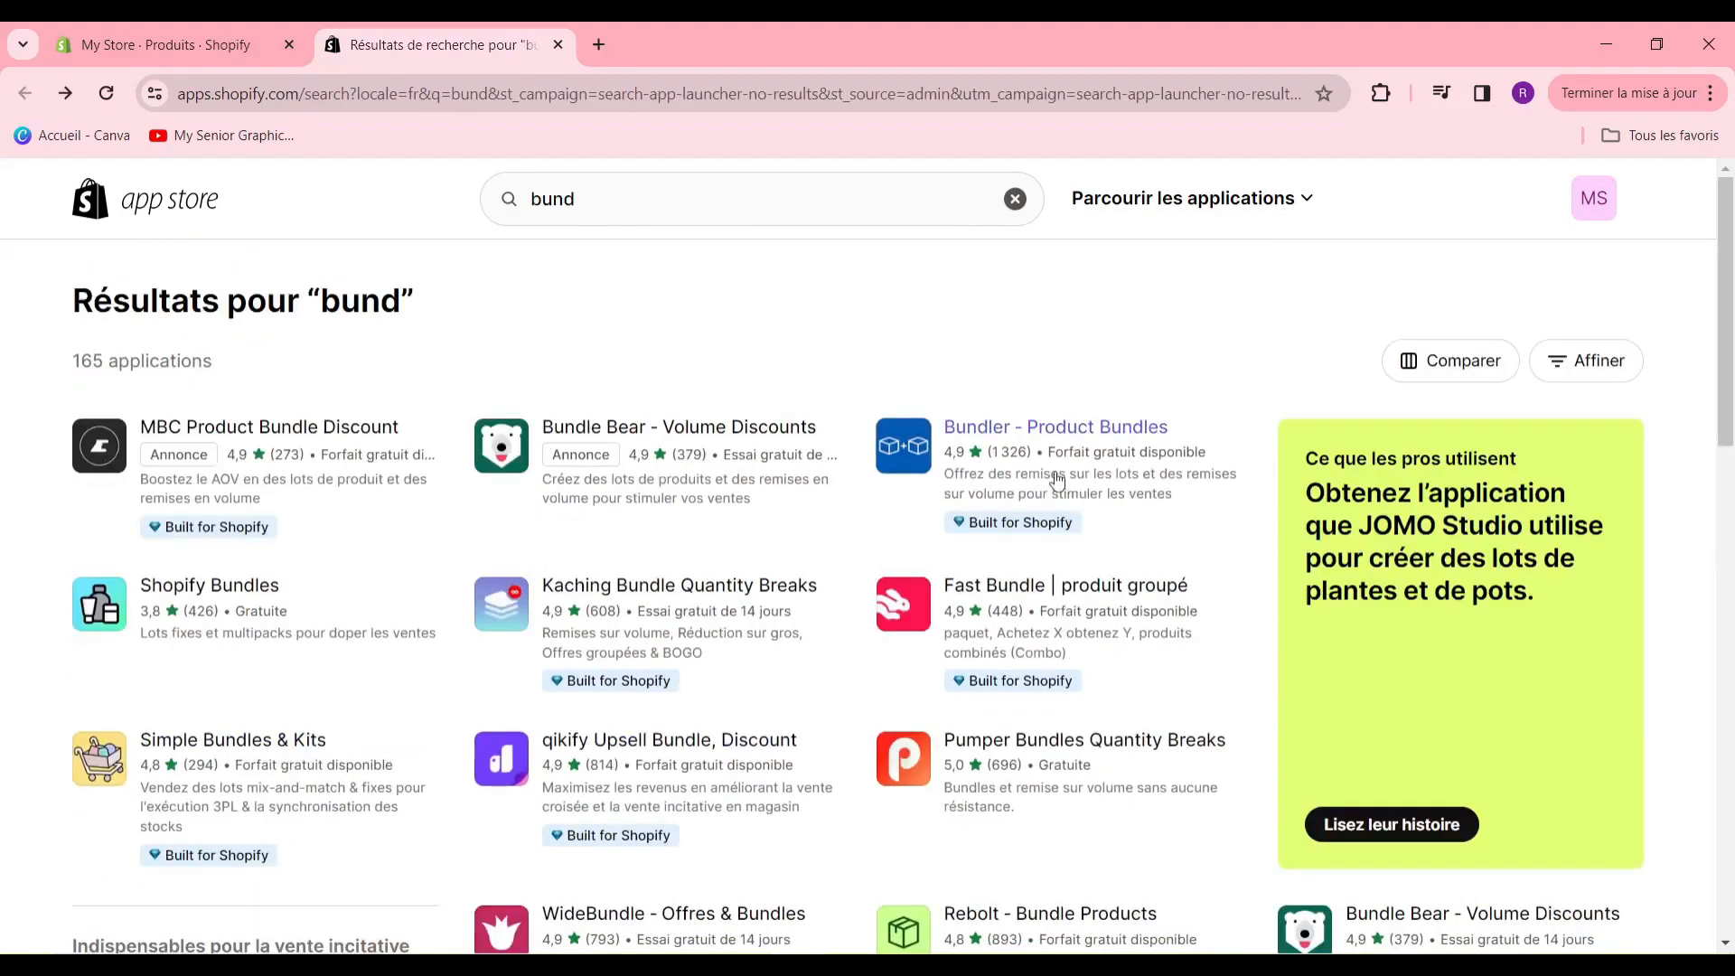
- Install the Bundler - Product Bundles app from the "bund" results and dismiss its tutorial video
{"action": "left_click", "coordinate": [1025, 447]}
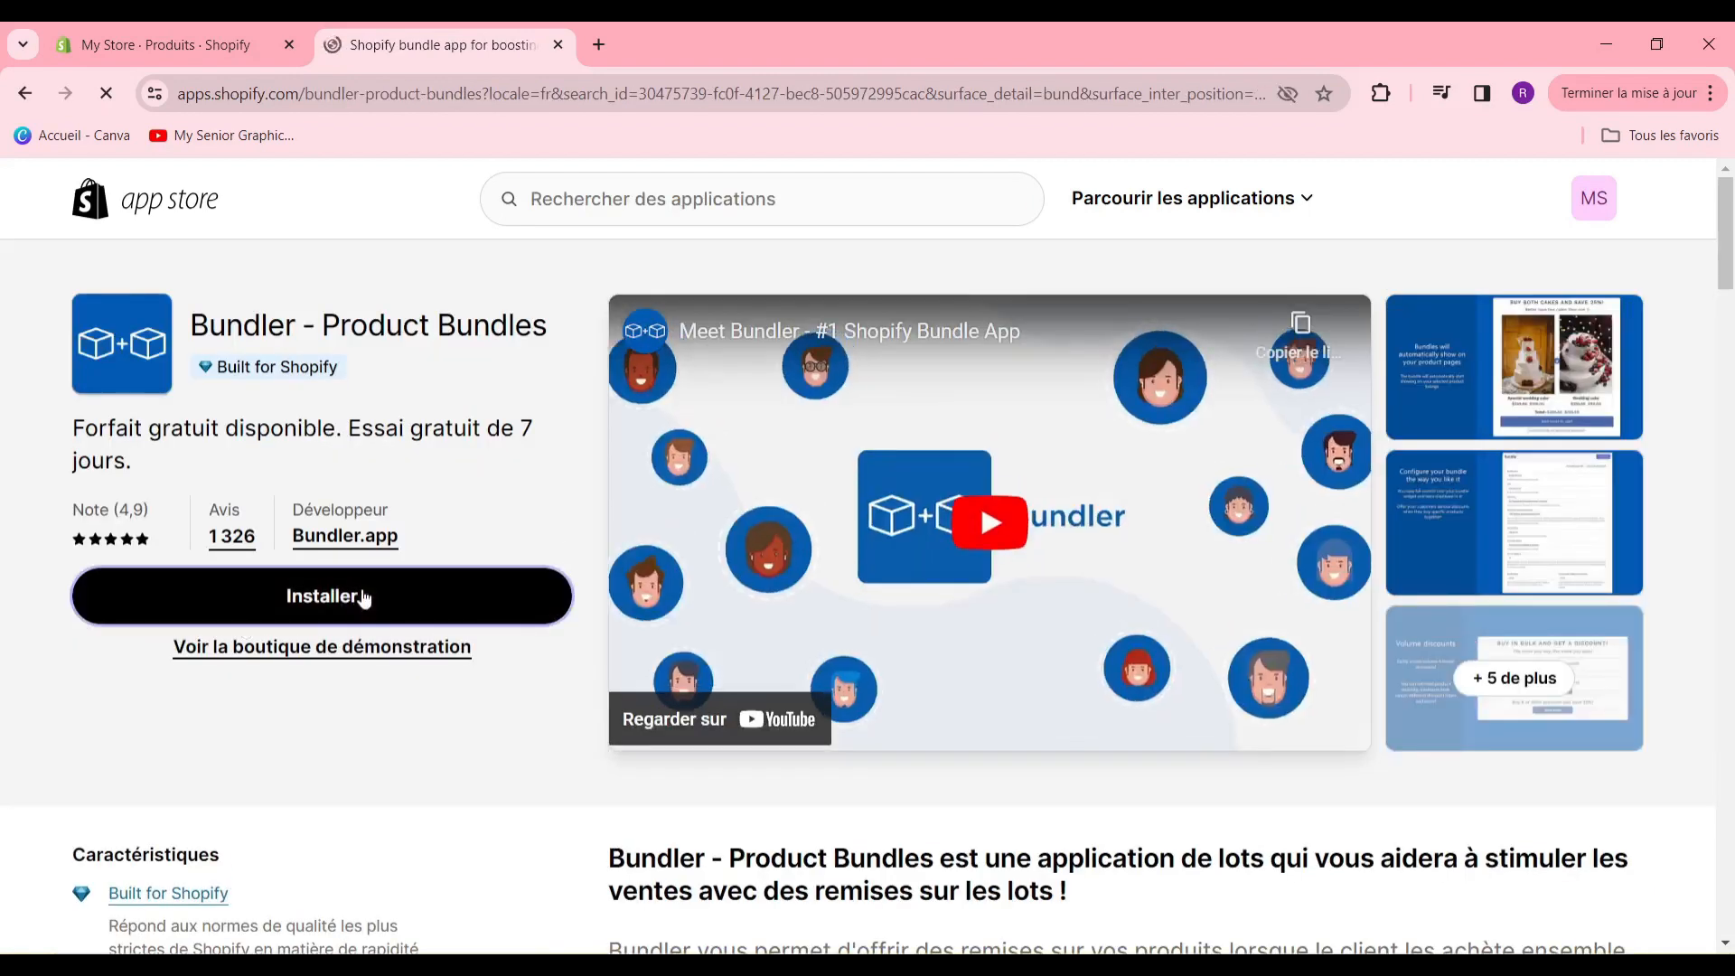
{"action": "left_click", "coordinate": [360, 594]}
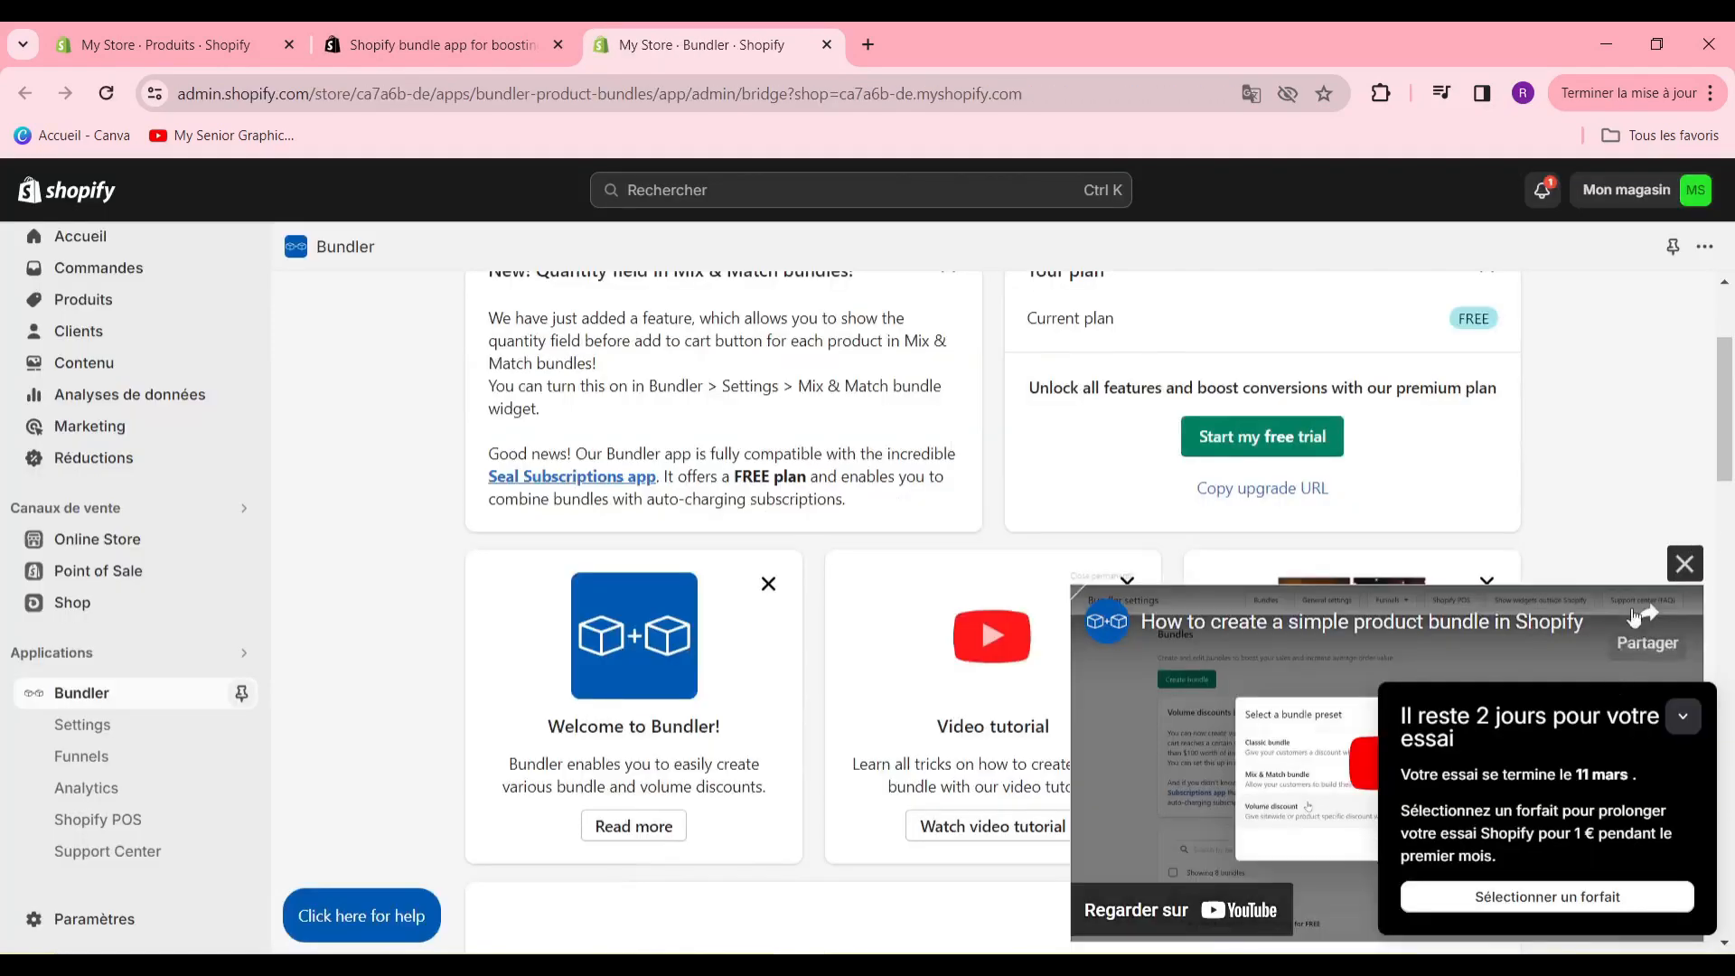
{"action": "left_click", "coordinate": [1681, 569]}
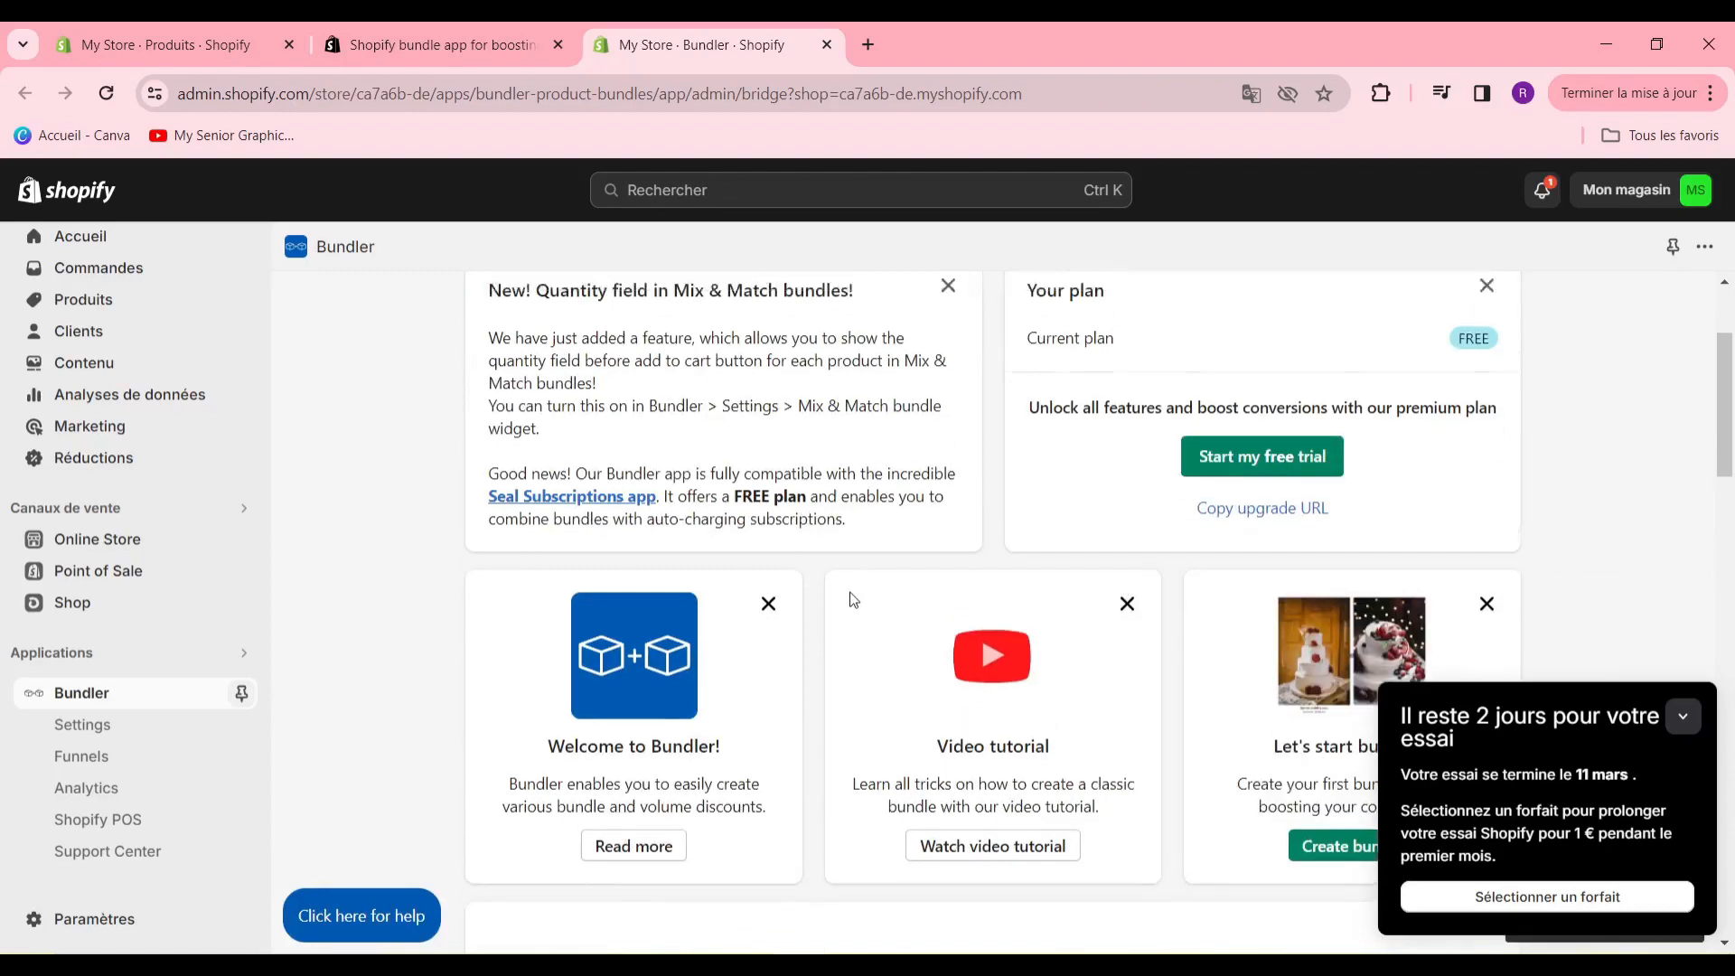
- Start creating a new bundle from Bundler's Bundles page
{"action": "scroll", "coordinate": [854, 600], "scroll_direction": "up", "scroll_amount": 2}
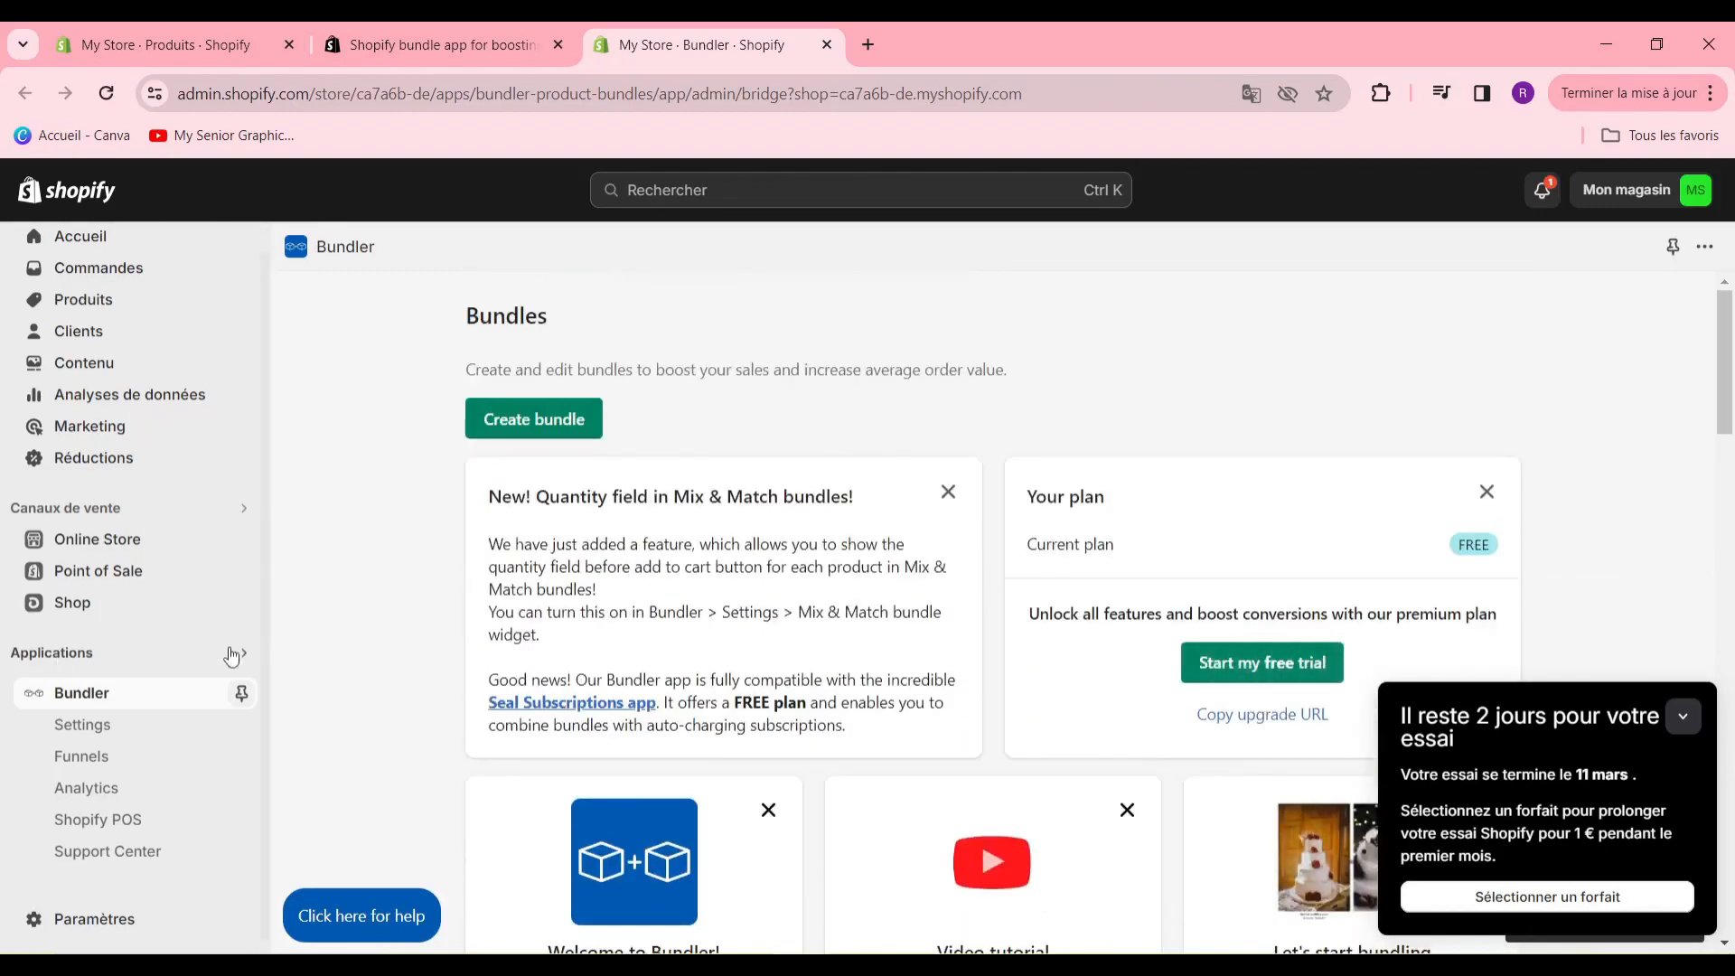
{"action": "scroll", "coordinate": [859, 673], "scroll_direction": "down", "scroll_amount": 5}
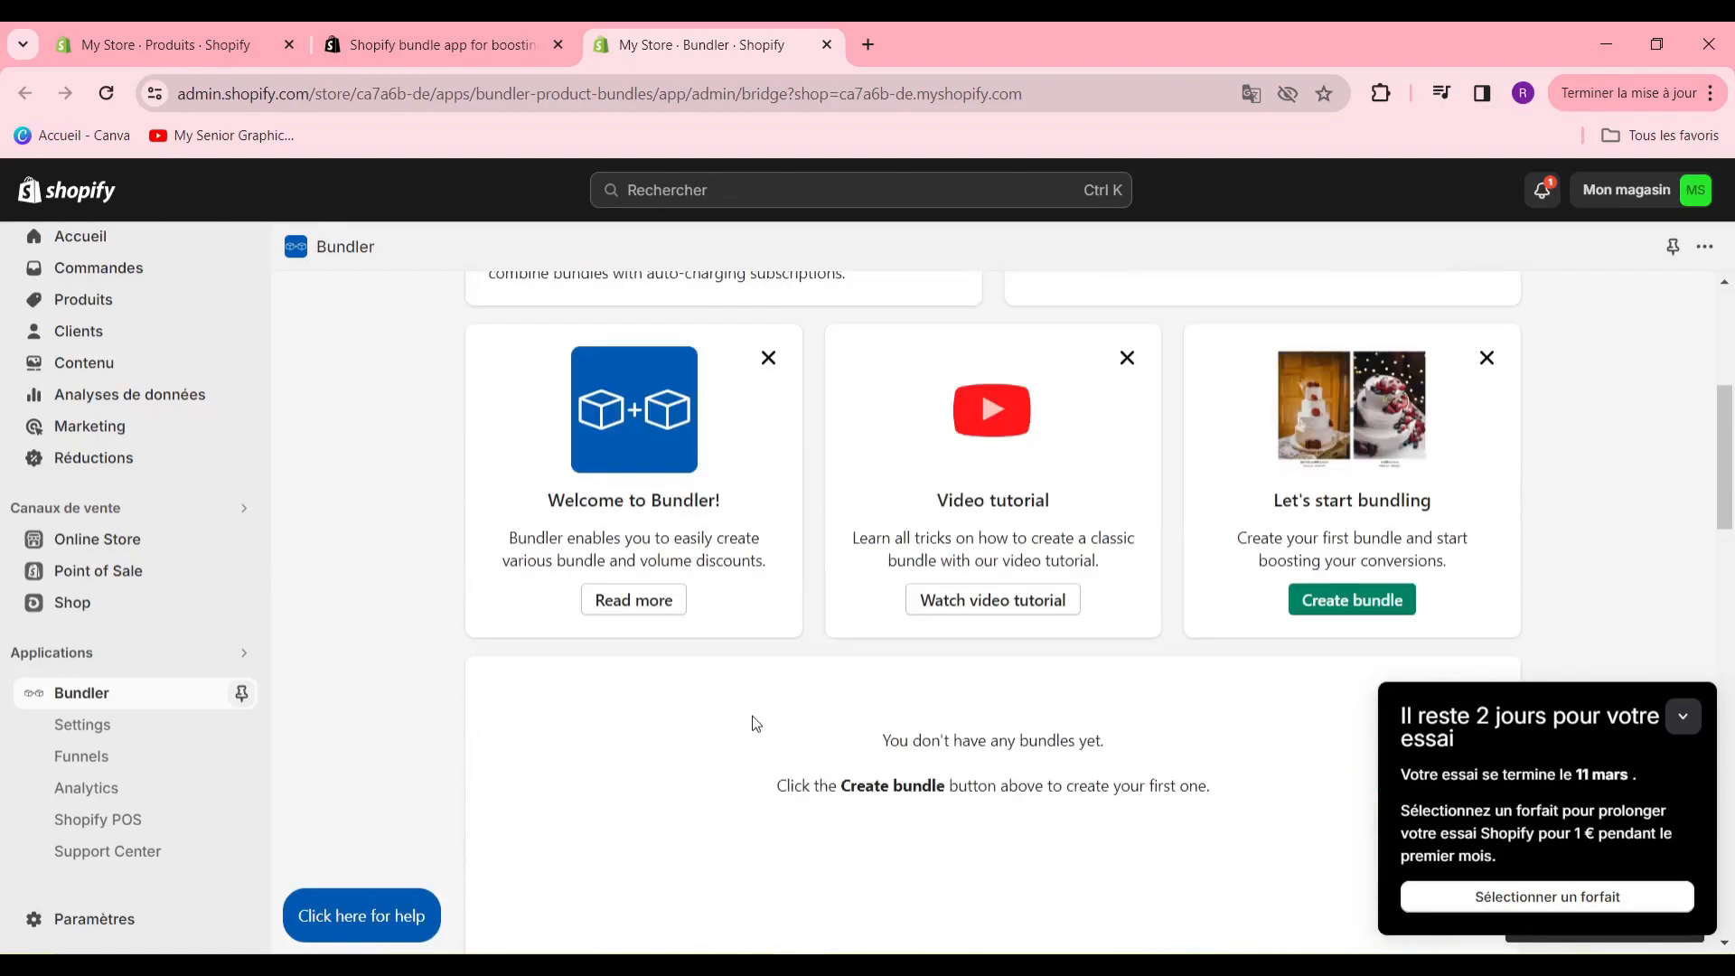
{"action": "scroll", "coordinate": [755, 723], "scroll_direction": "up", "scroll_amount": 5}
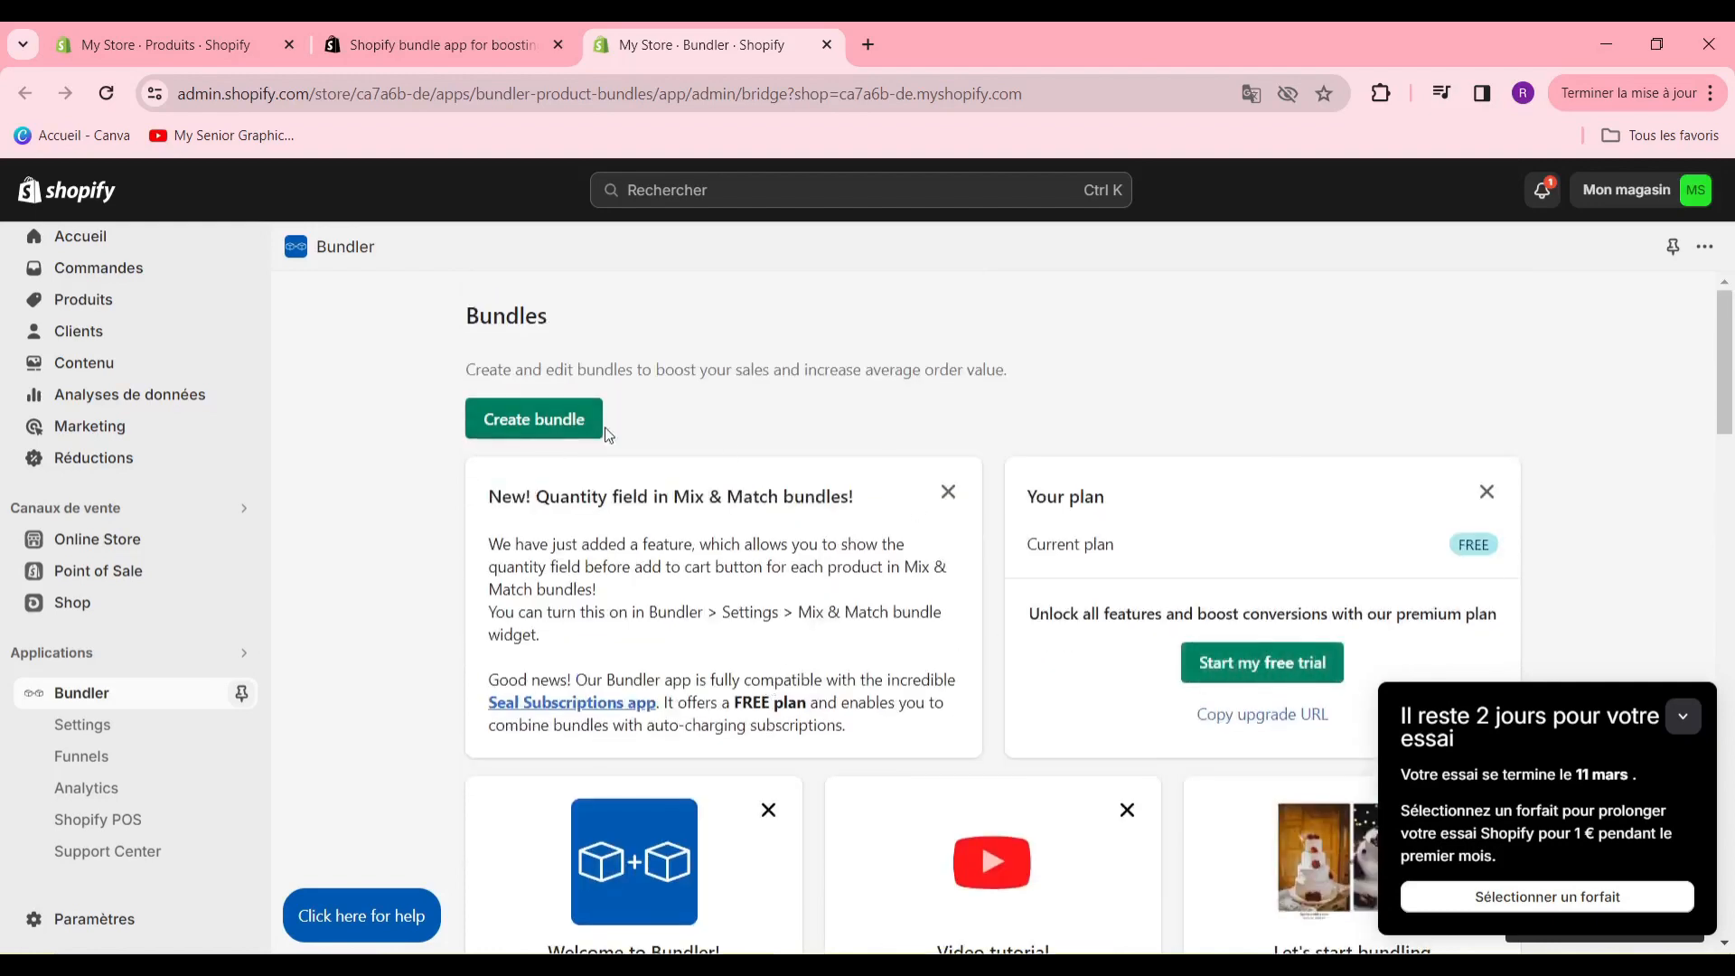
{"action": "left_click", "coordinate": [532, 427]}
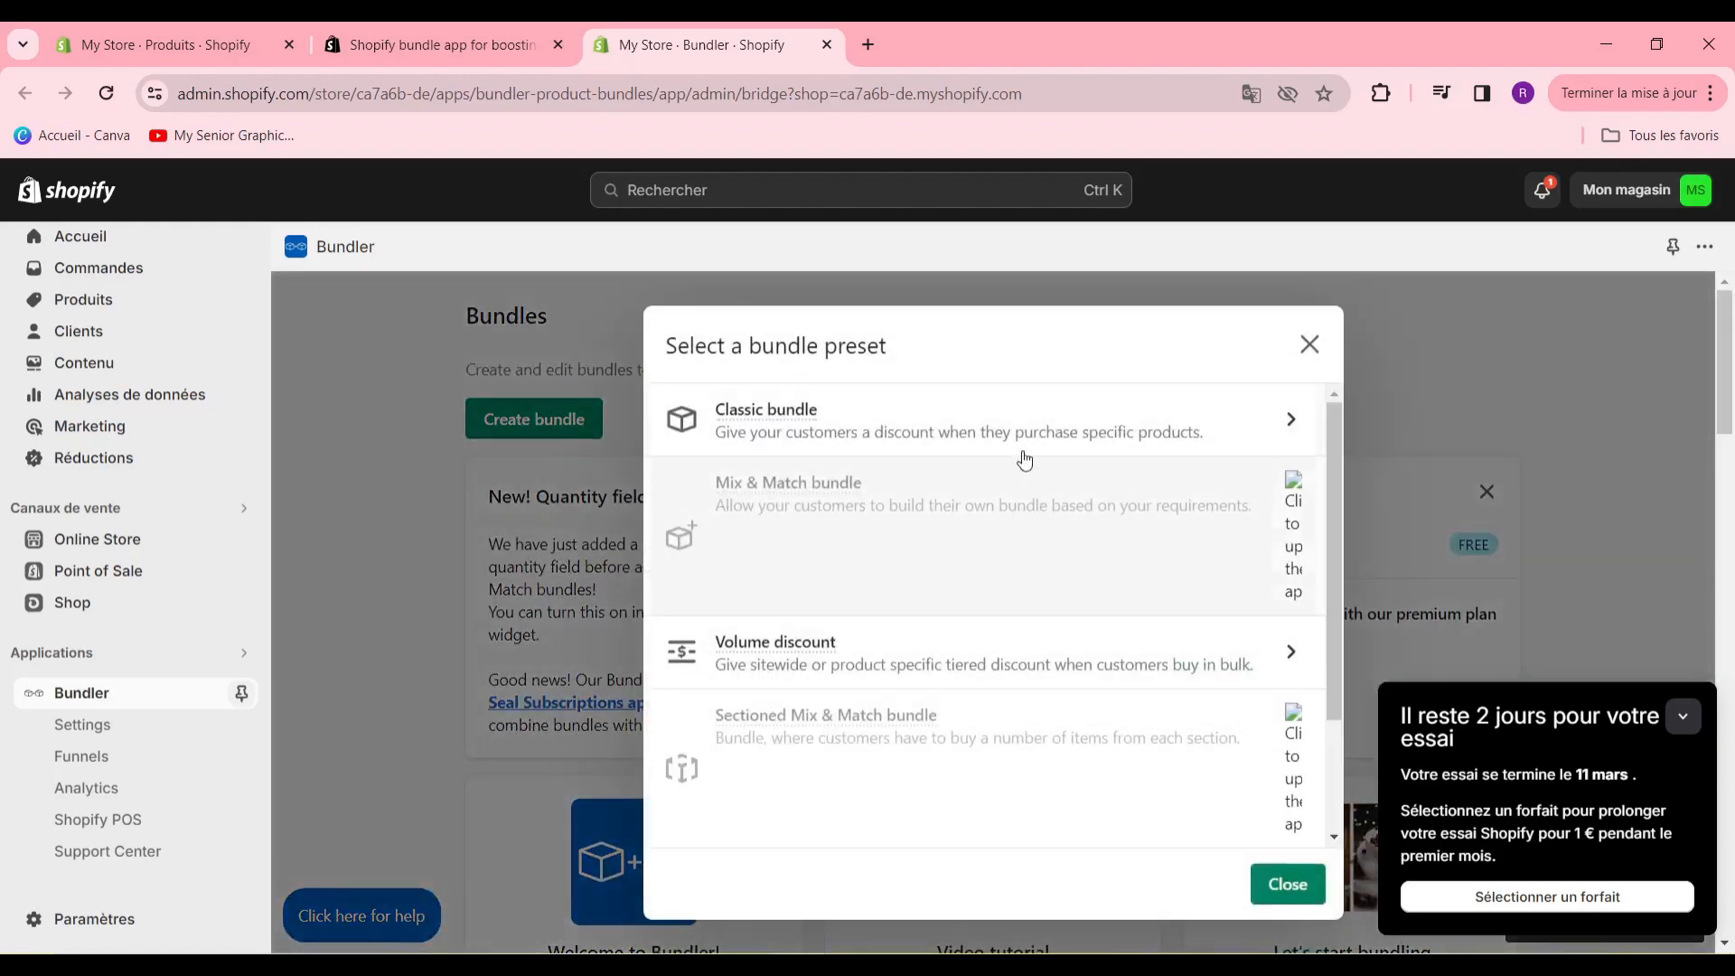
- Examine the available bundle presets, from Classic bundle to Tiered Mix & Match bundle
{"action": "scroll", "coordinate": [931, 534], "scroll_direction": "down", "scroll_amount": 2}
{"action": "scroll", "coordinate": [899, 497], "scroll_direction": "up", "scroll_amount": 2}
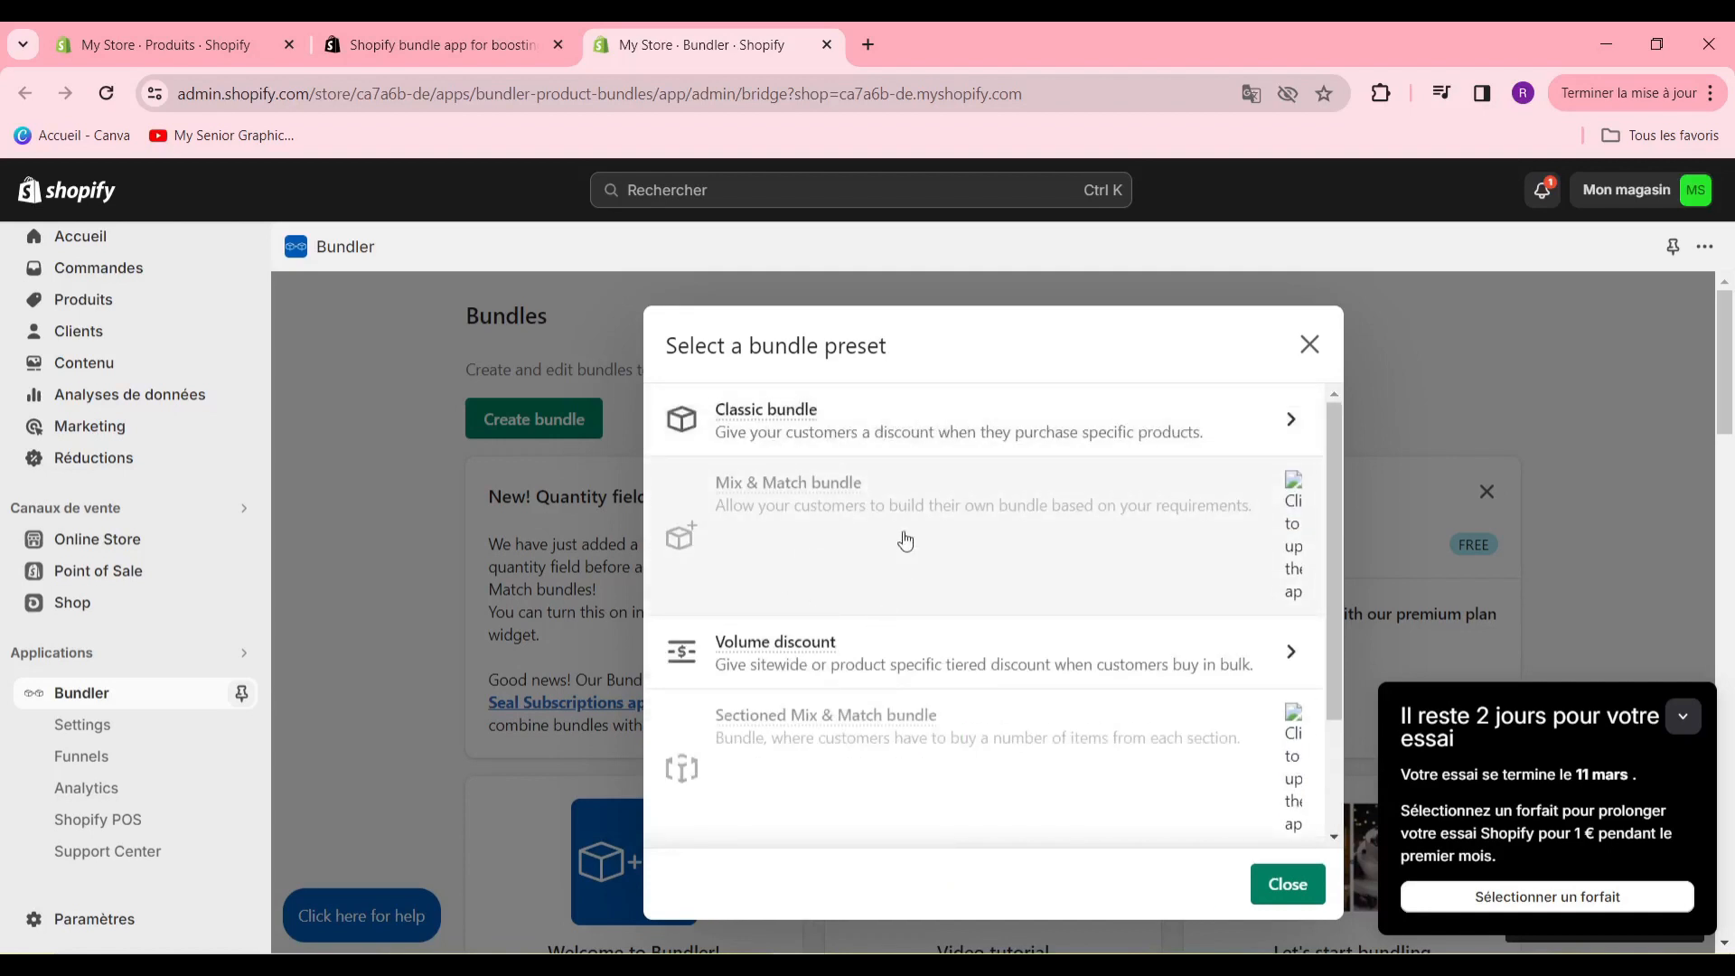
{"action": "scroll", "coordinate": [895, 560], "scroll_direction": "down", "scroll_amount": 1}
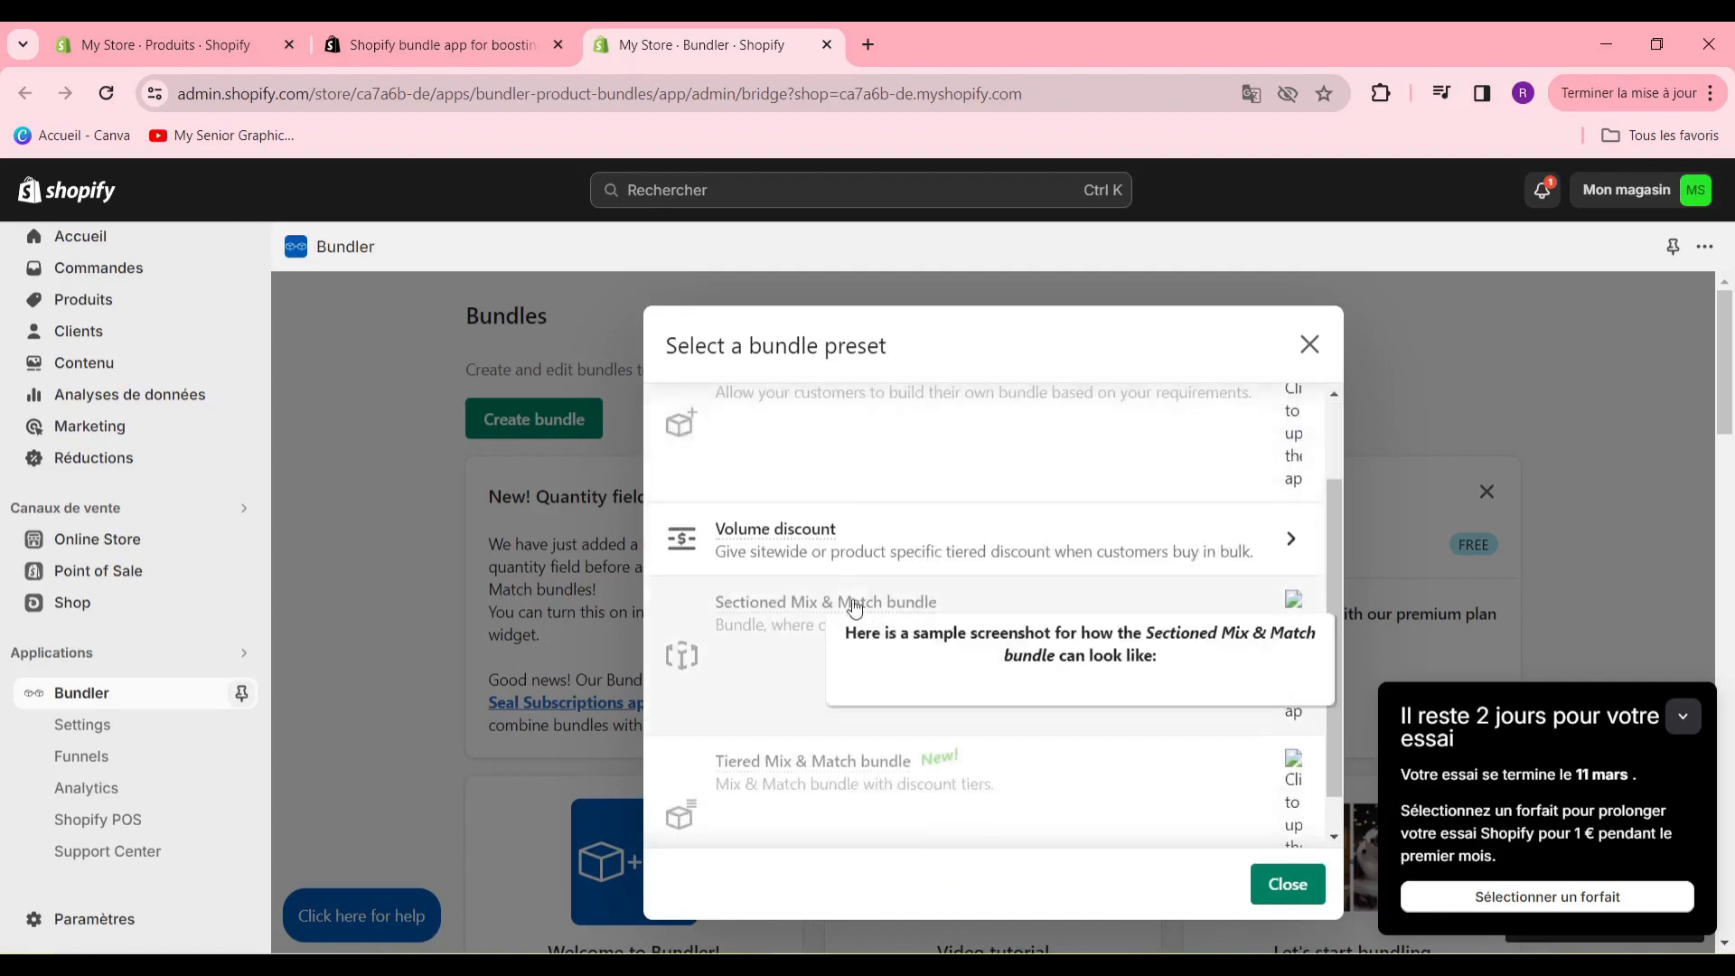
{"action": "scroll", "coordinate": [940, 562], "scroll_direction": "up", "scroll_amount": 1}
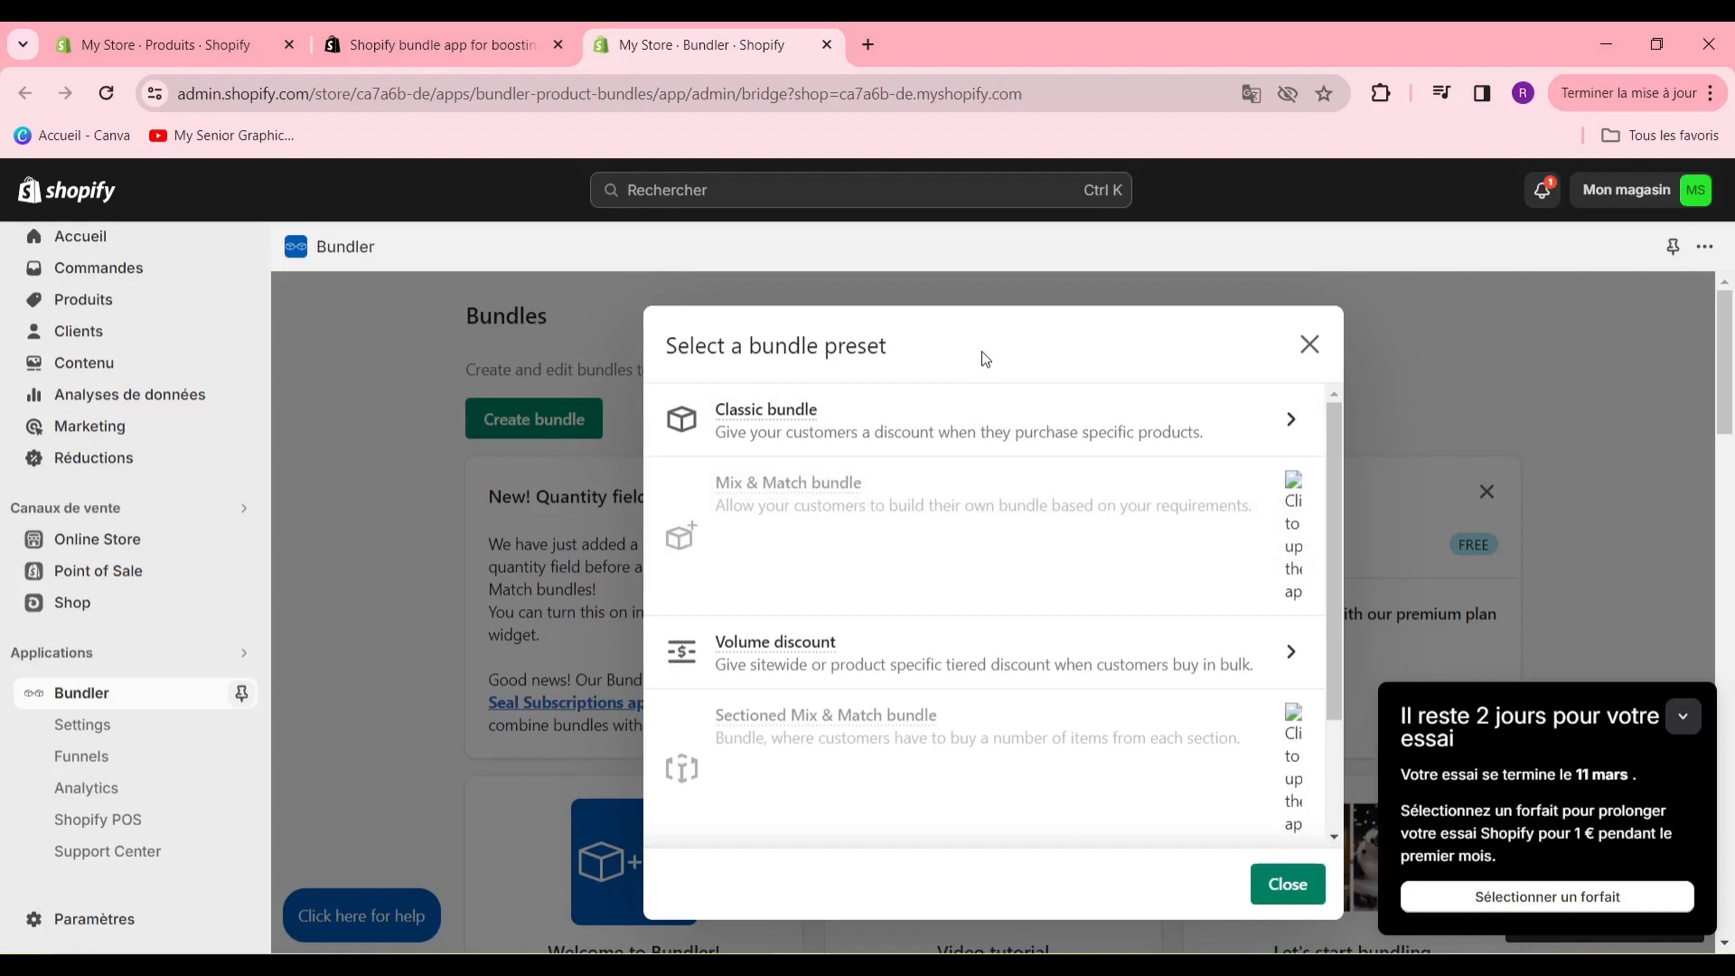
{"action": "scroll", "coordinate": [777, 597], "scroll_direction": "down", "scroll_amount": 2}
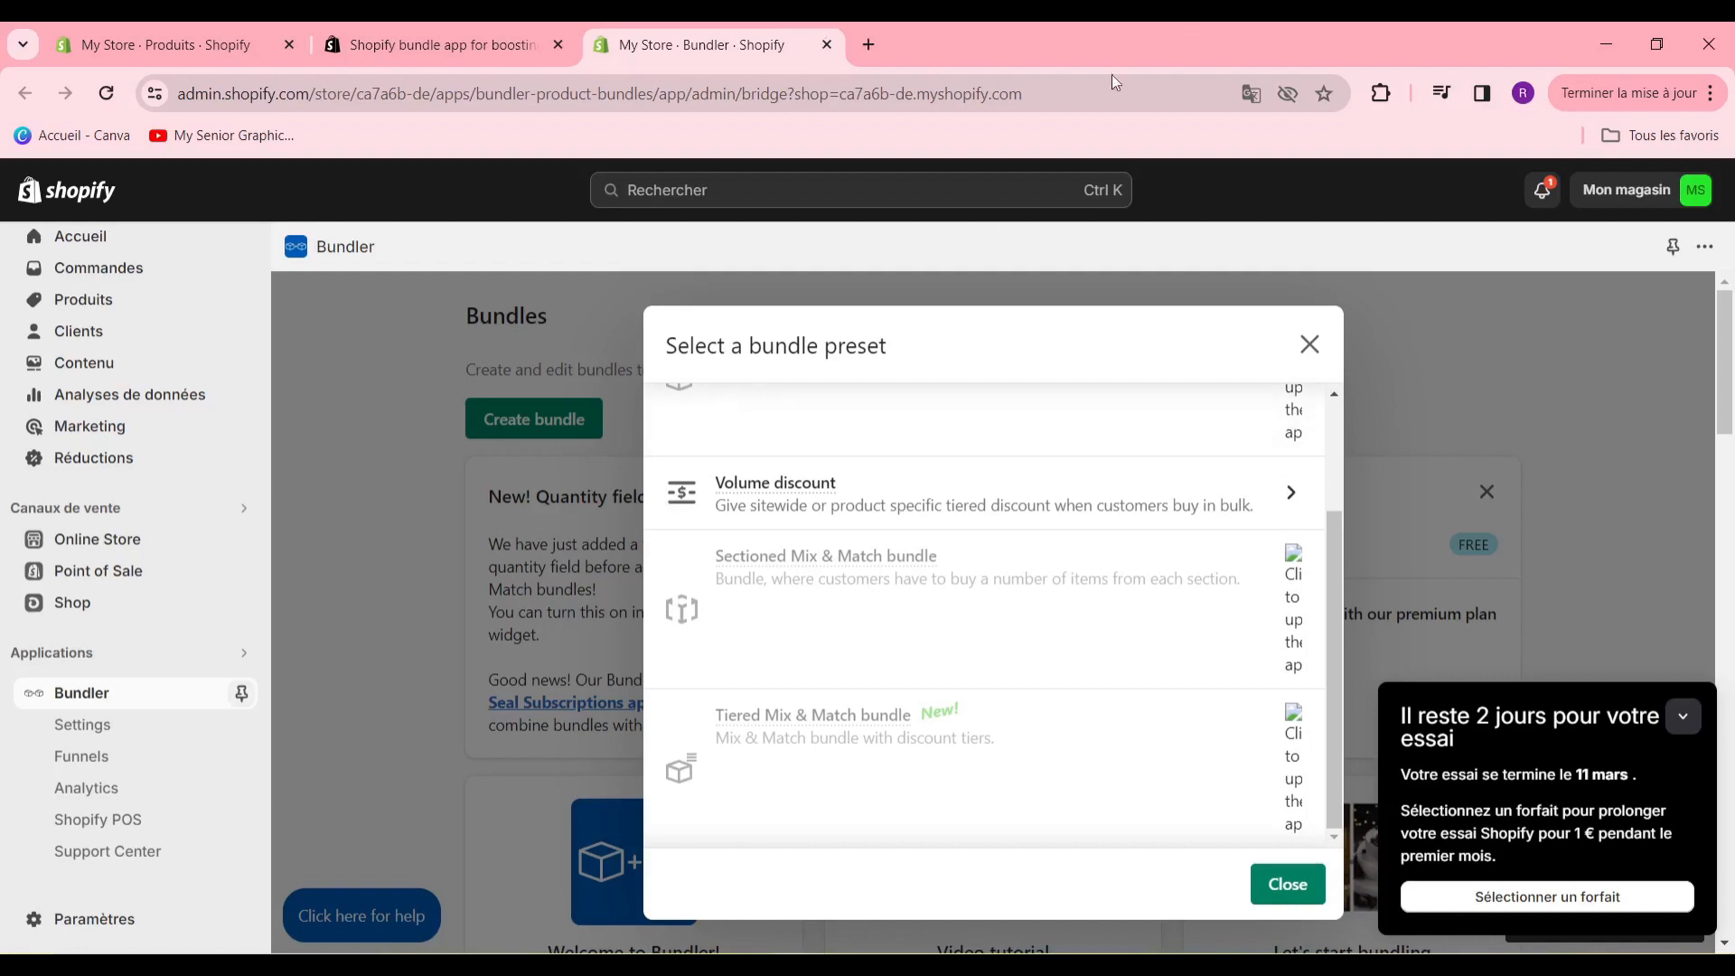
{"action": "scroll", "coordinate": [878, 495], "scroll_direction": "down", "scroll_amount": 3}
{"action": "scroll", "coordinate": [931, 488], "scroll_direction": "up", "scroll_amount": 2}
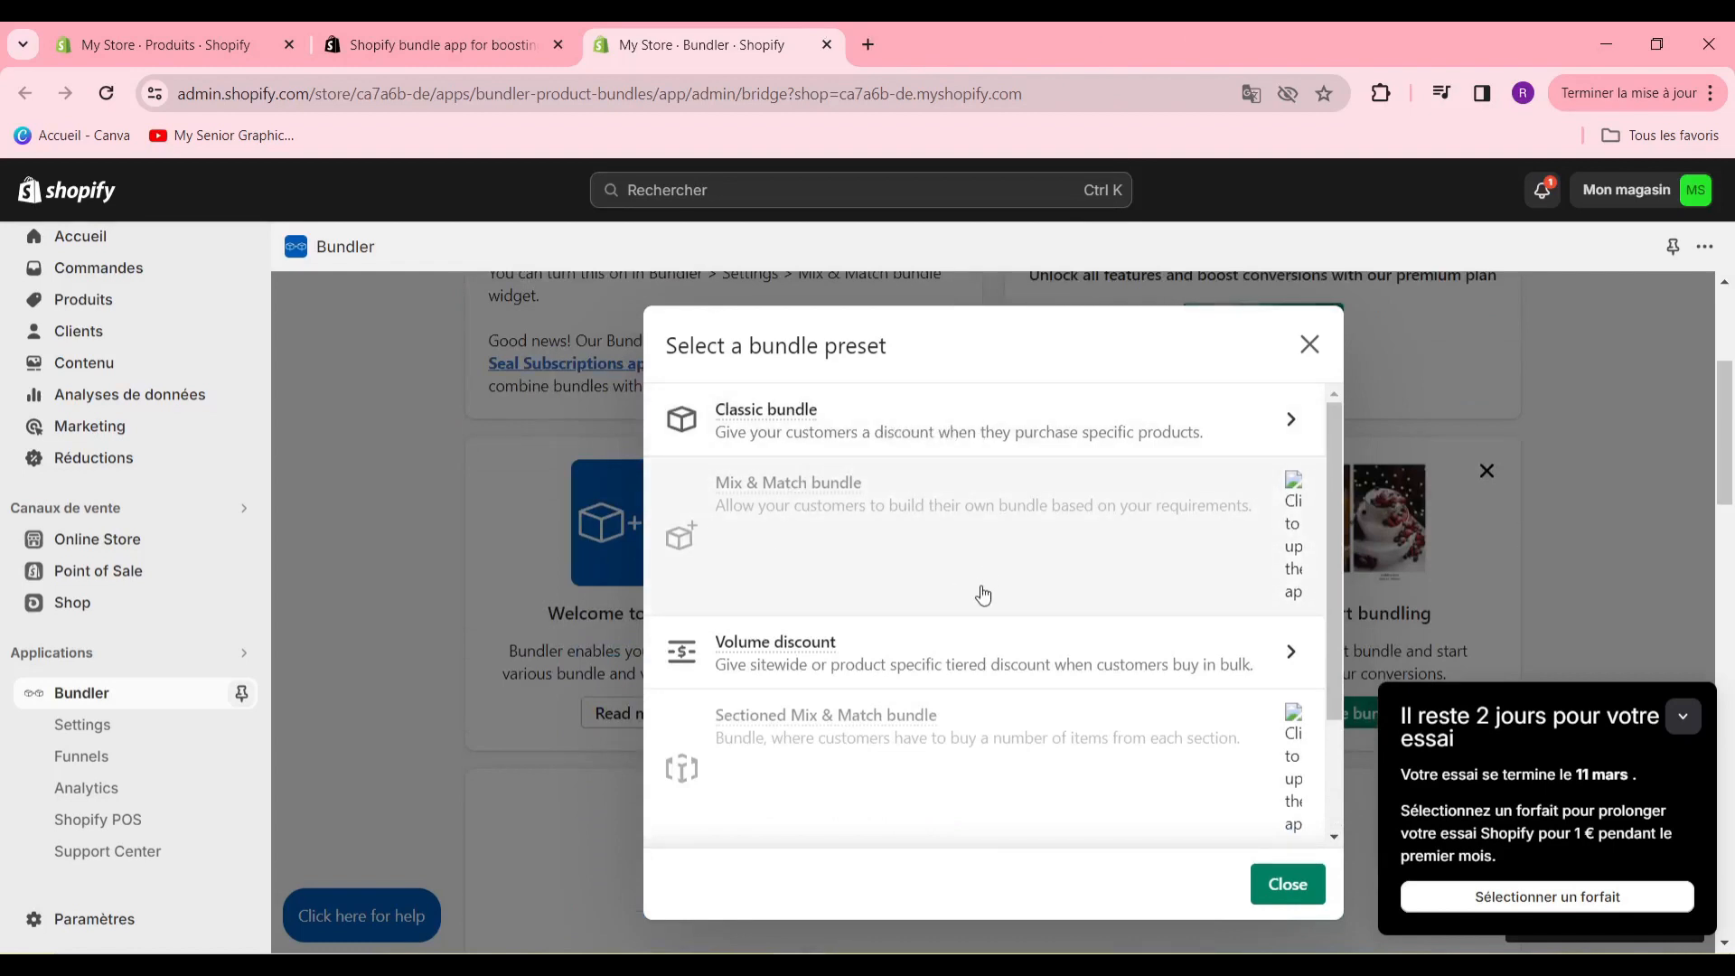
{"action": "scroll", "coordinate": [910, 674], "scroll_direction": "down", "scroll_amount": 2}
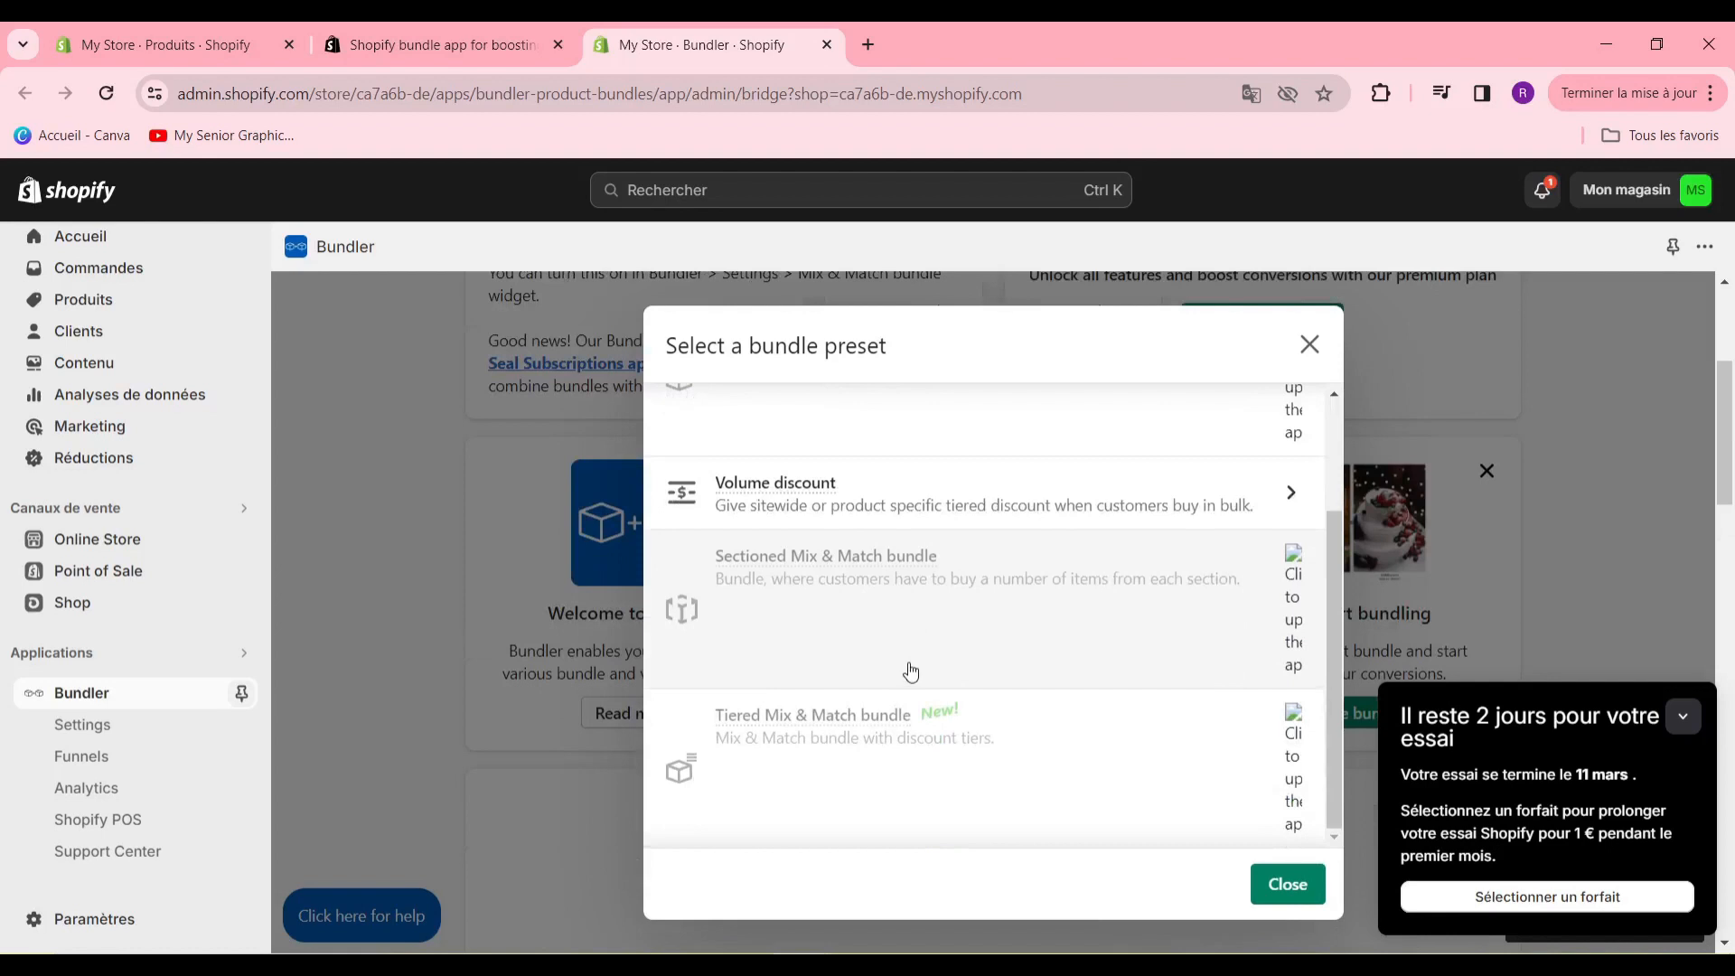
{"action": "scroll", "coordinate": [910, 673], "scroll_direction": "up", "scroll_amount": 2}
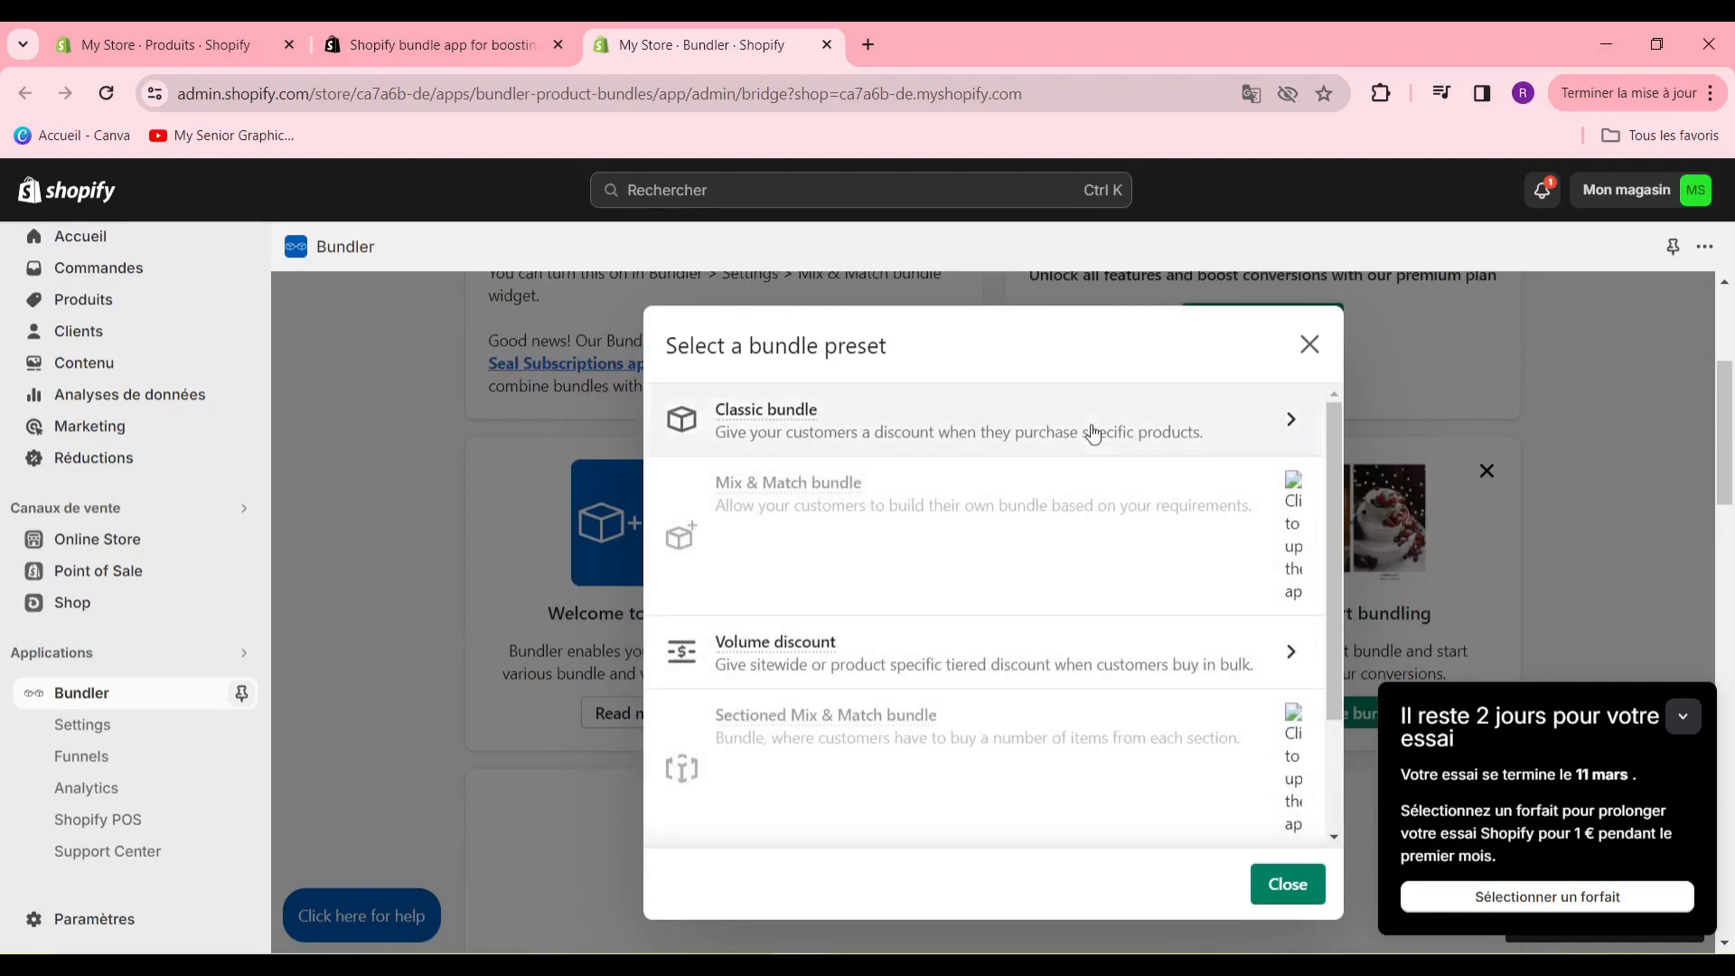
- Choose the Classic bundle preset and name the bundle "promotion hiver"
{"action": "left_click", "coordinate": [1094, 434]}
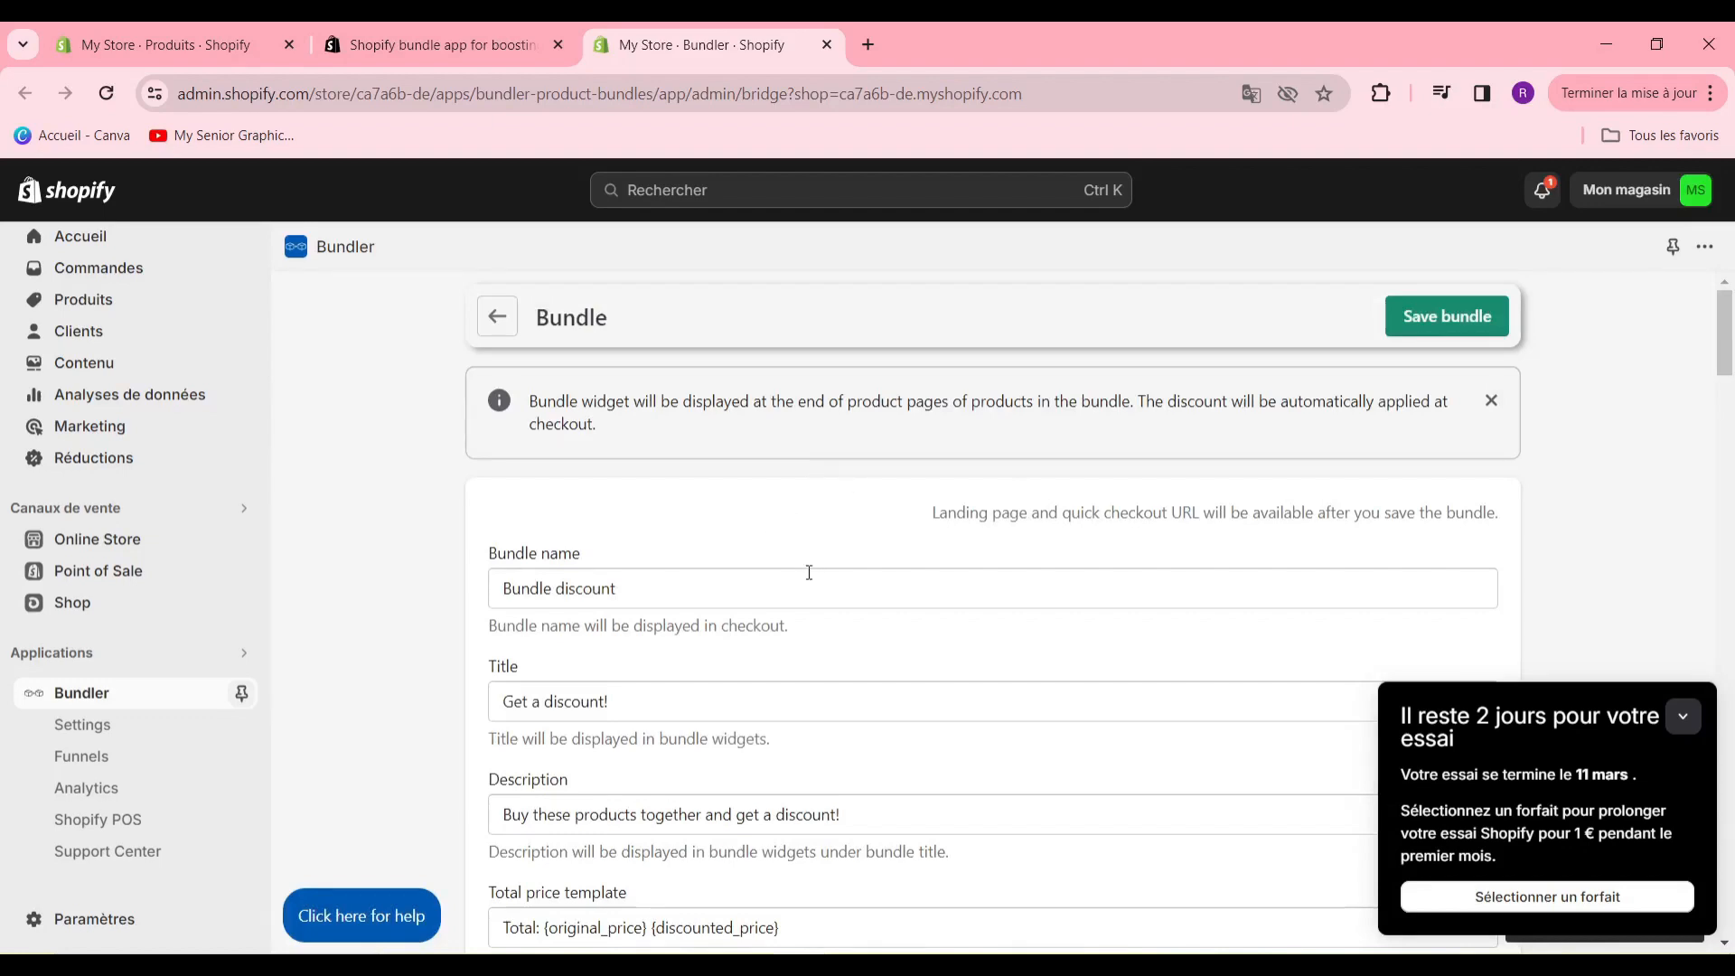
{"action": "scroll", "coordinate": [809, 572], "scroll_direction": "down", "scroll_amount": 20}
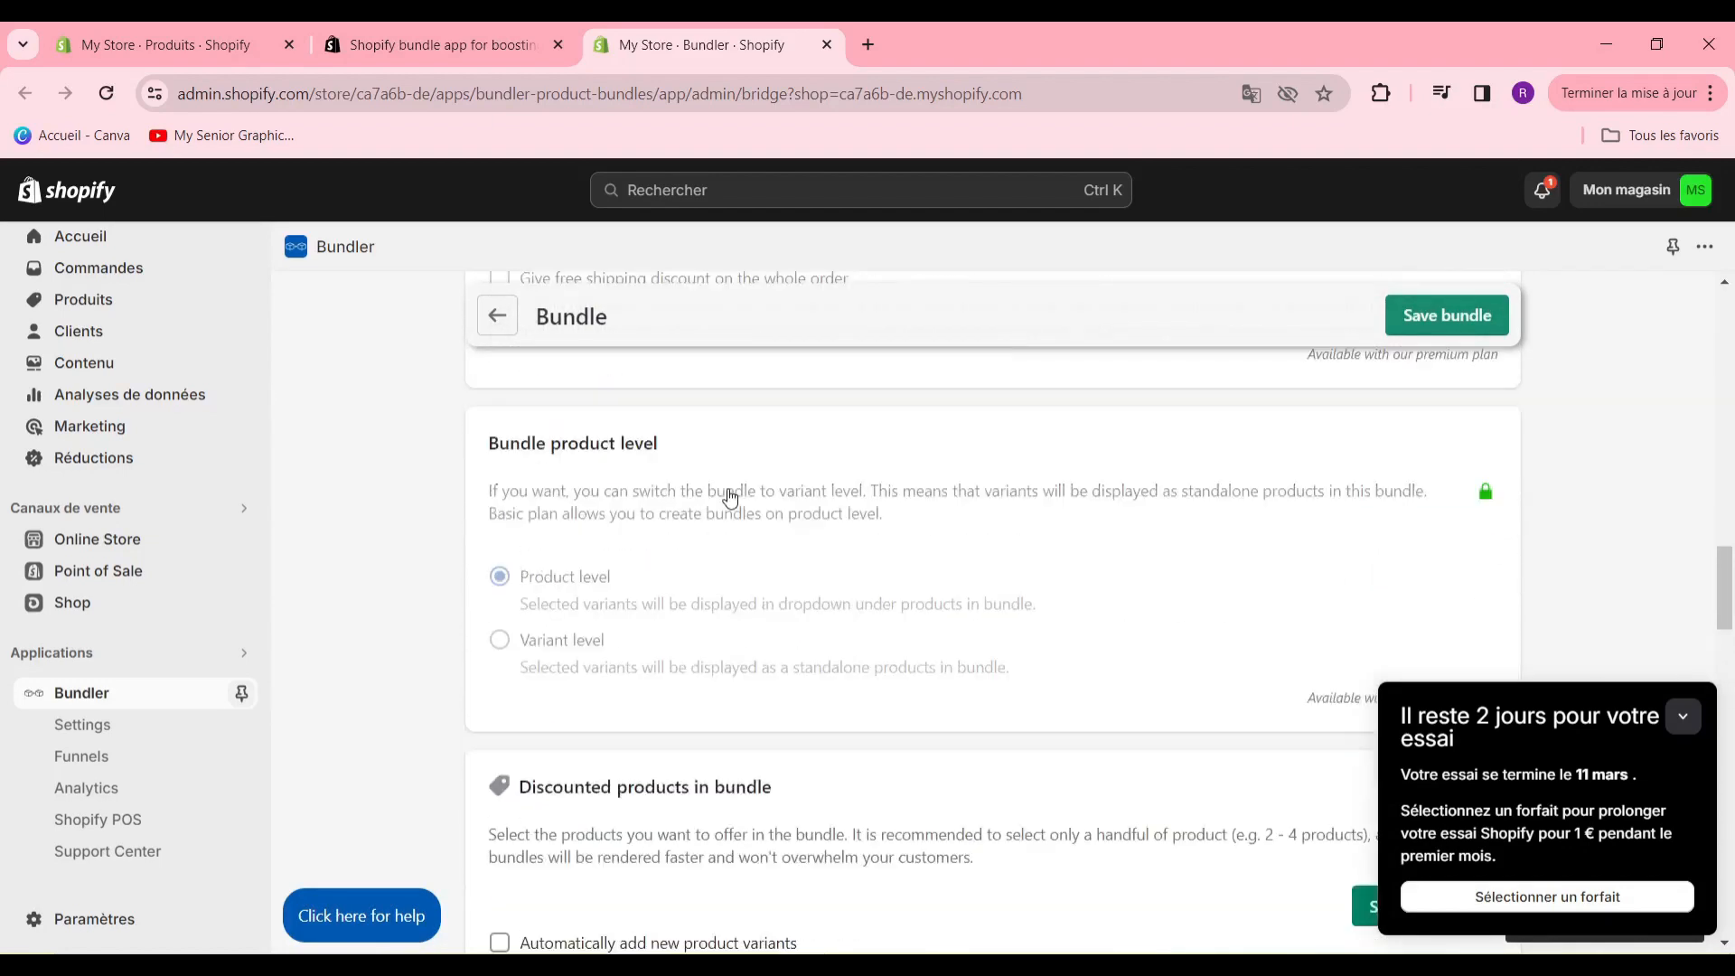
{"action": "scroll", "coordinate": [730, 498], "scroll_direction": "up", "scroll_amount": 20}
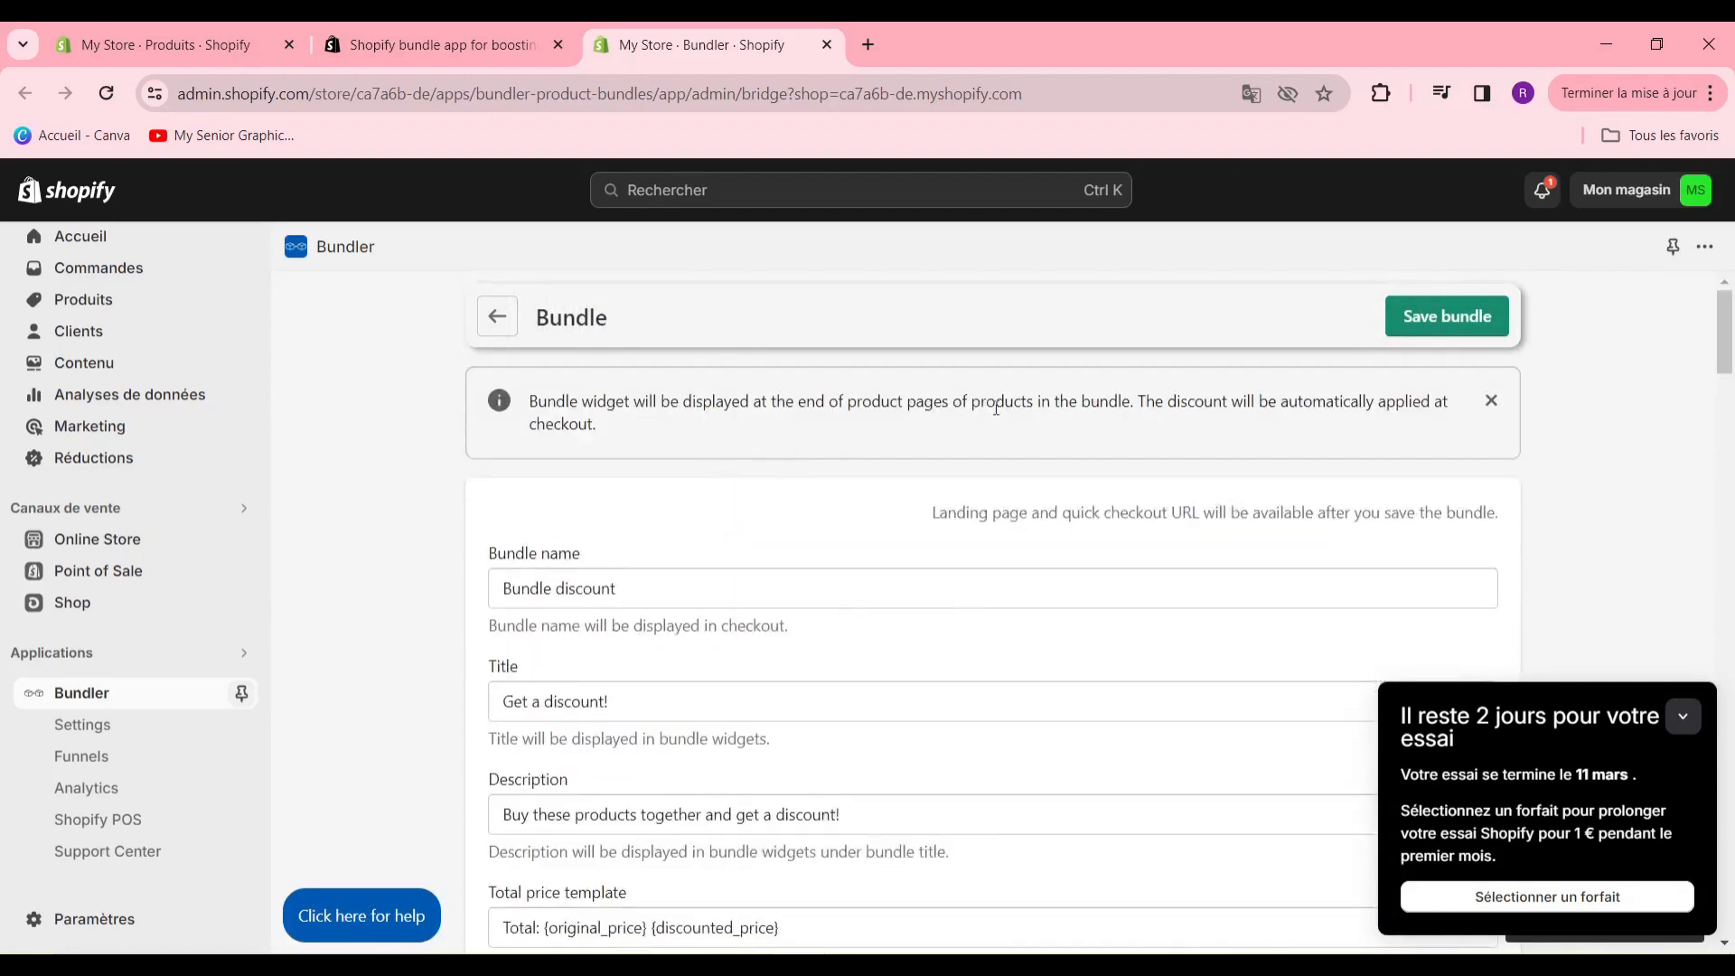
{"action": "left_click", "coordinate": [790, 593]}
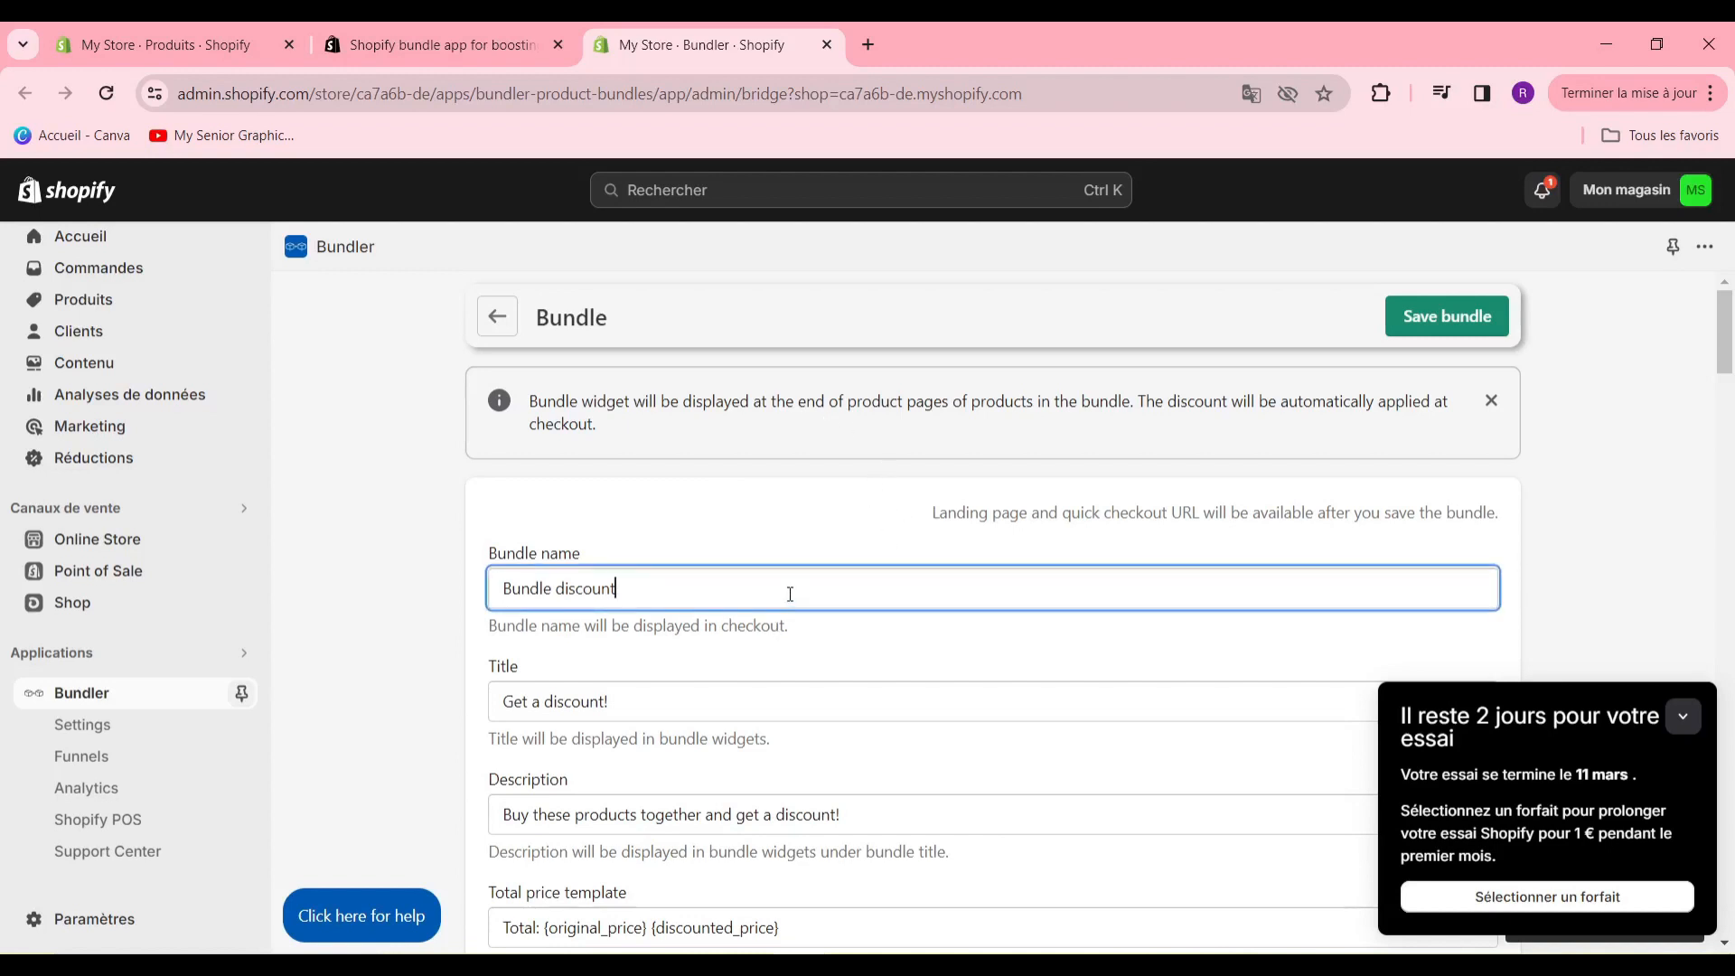
{"action": "left_click_drag", "start_coordinate": [790, 594], "coordinate": [387, 561]}
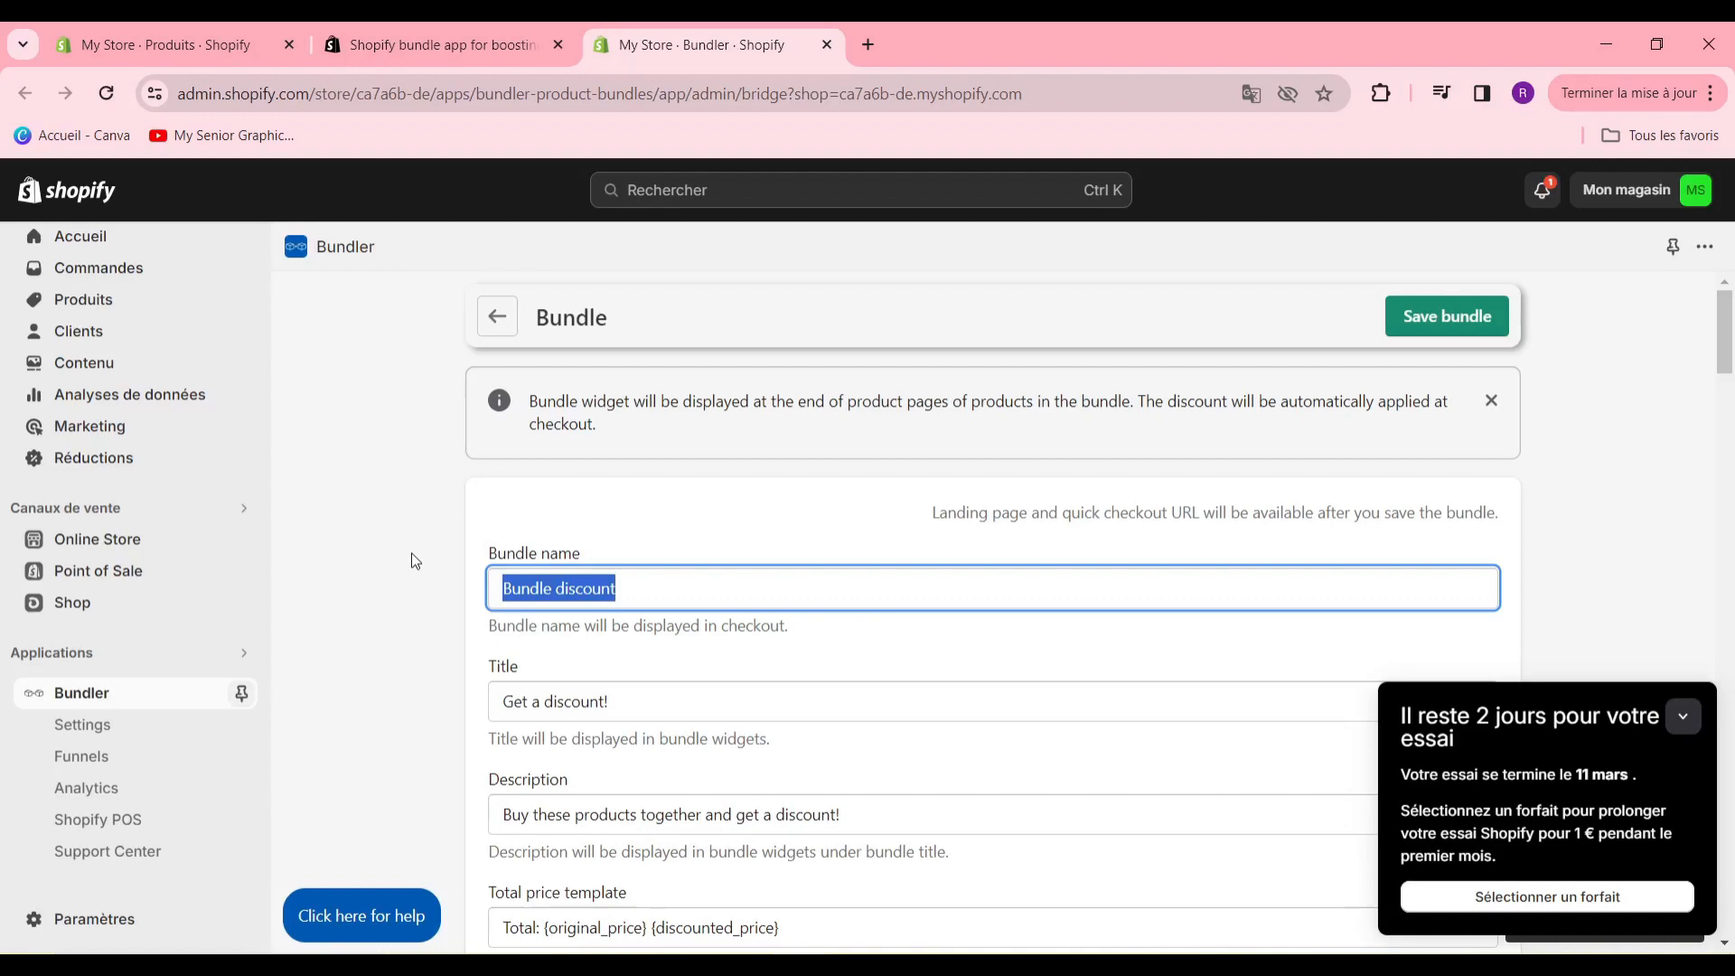
{"action": "type", "text": "prom"}
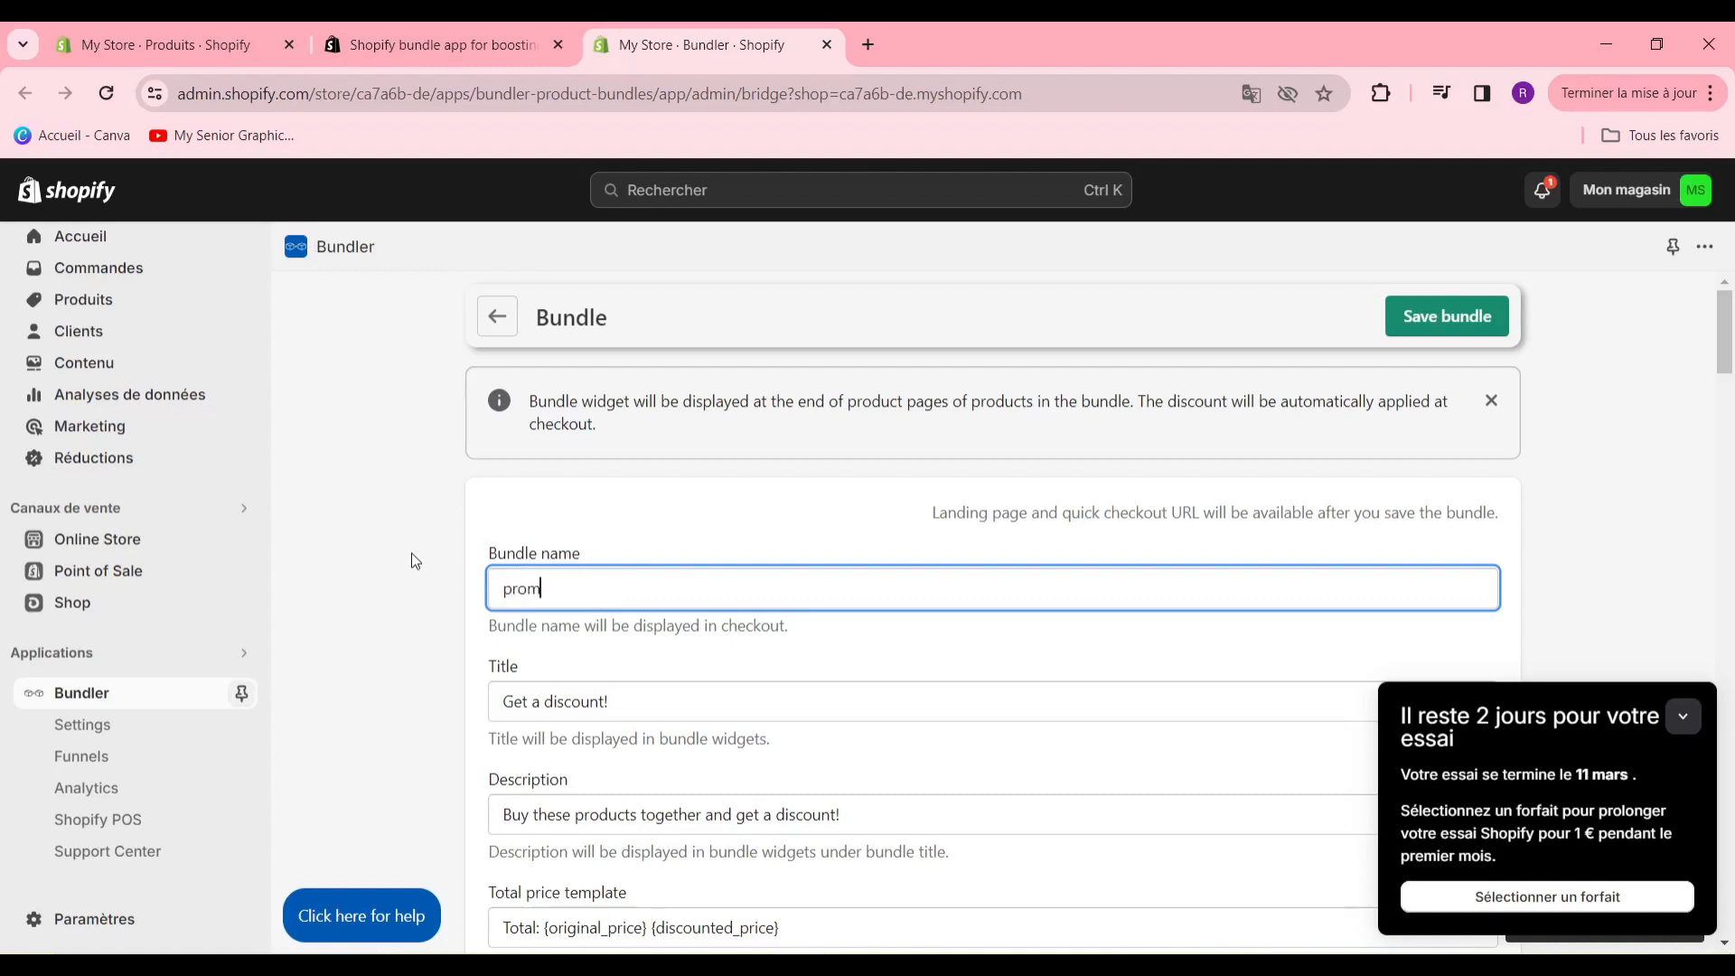
{"action": "type", "text": "otion hiver"}
- Set the bundle's title to "profiter en de notre promotion"
{"action": "left_click_drag", "start_coordinate": [899, 709], "coordinate": [392, 723]}
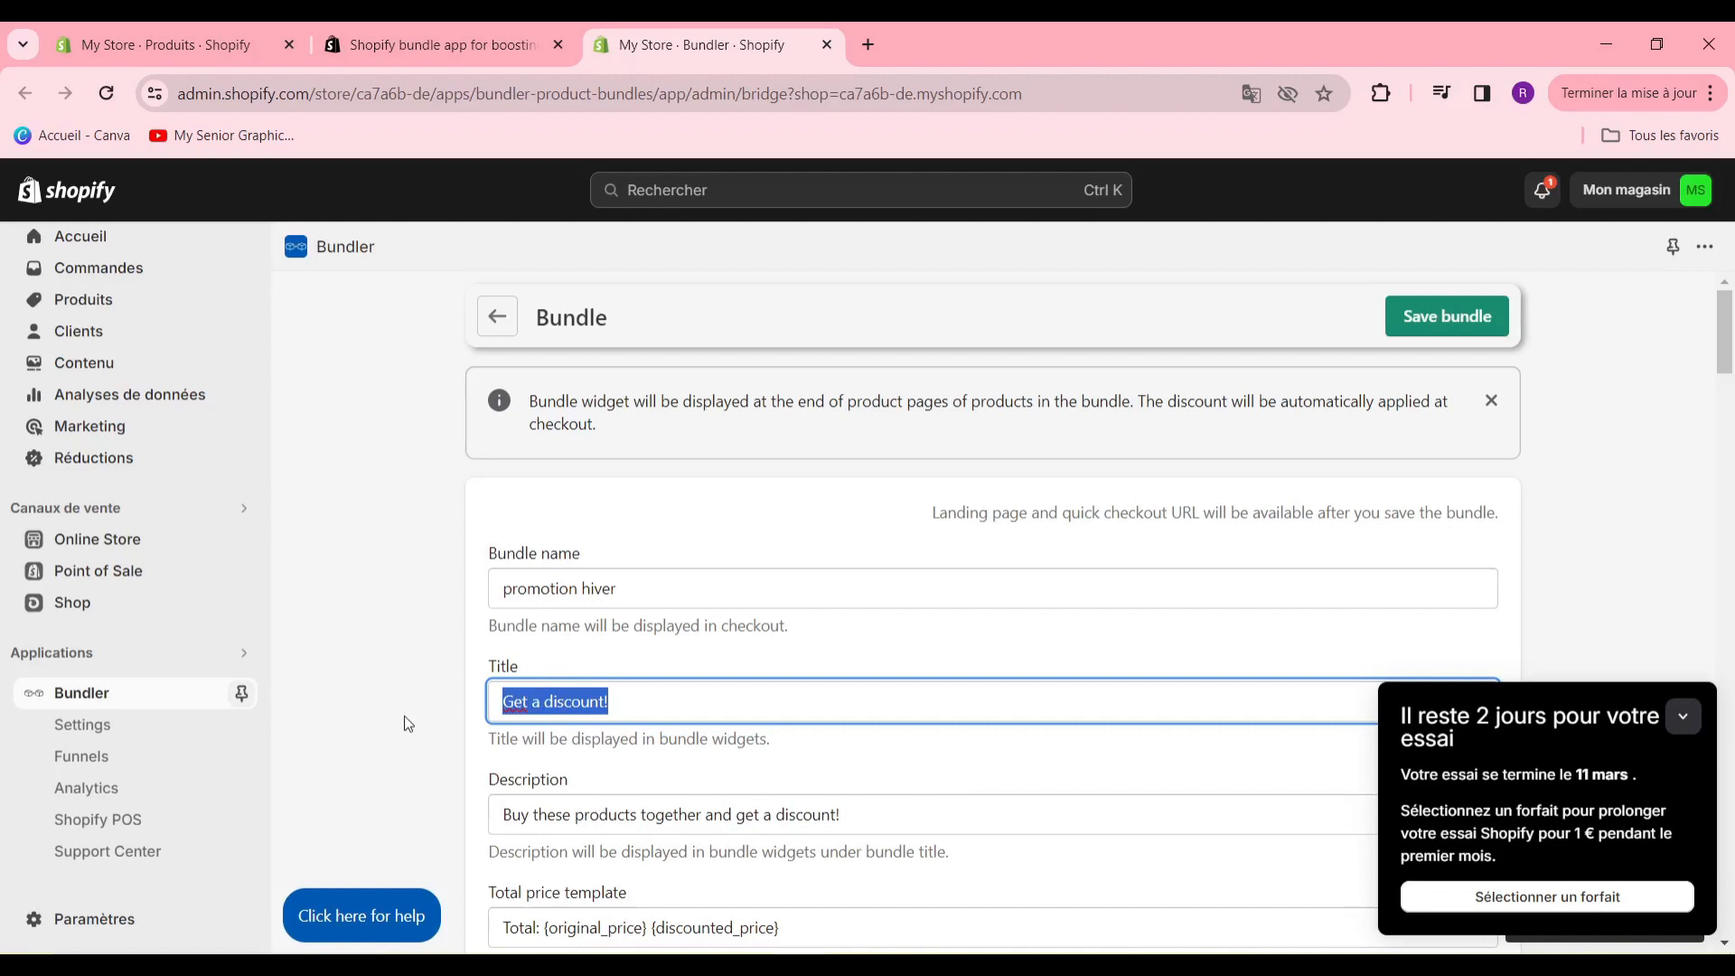
{"action": "type", "text": "profiter en de notre promotion"}
{"action": "scroll", "coordinate": [404, 715], "scroll_direction": "down", "scroll_amount": 3}
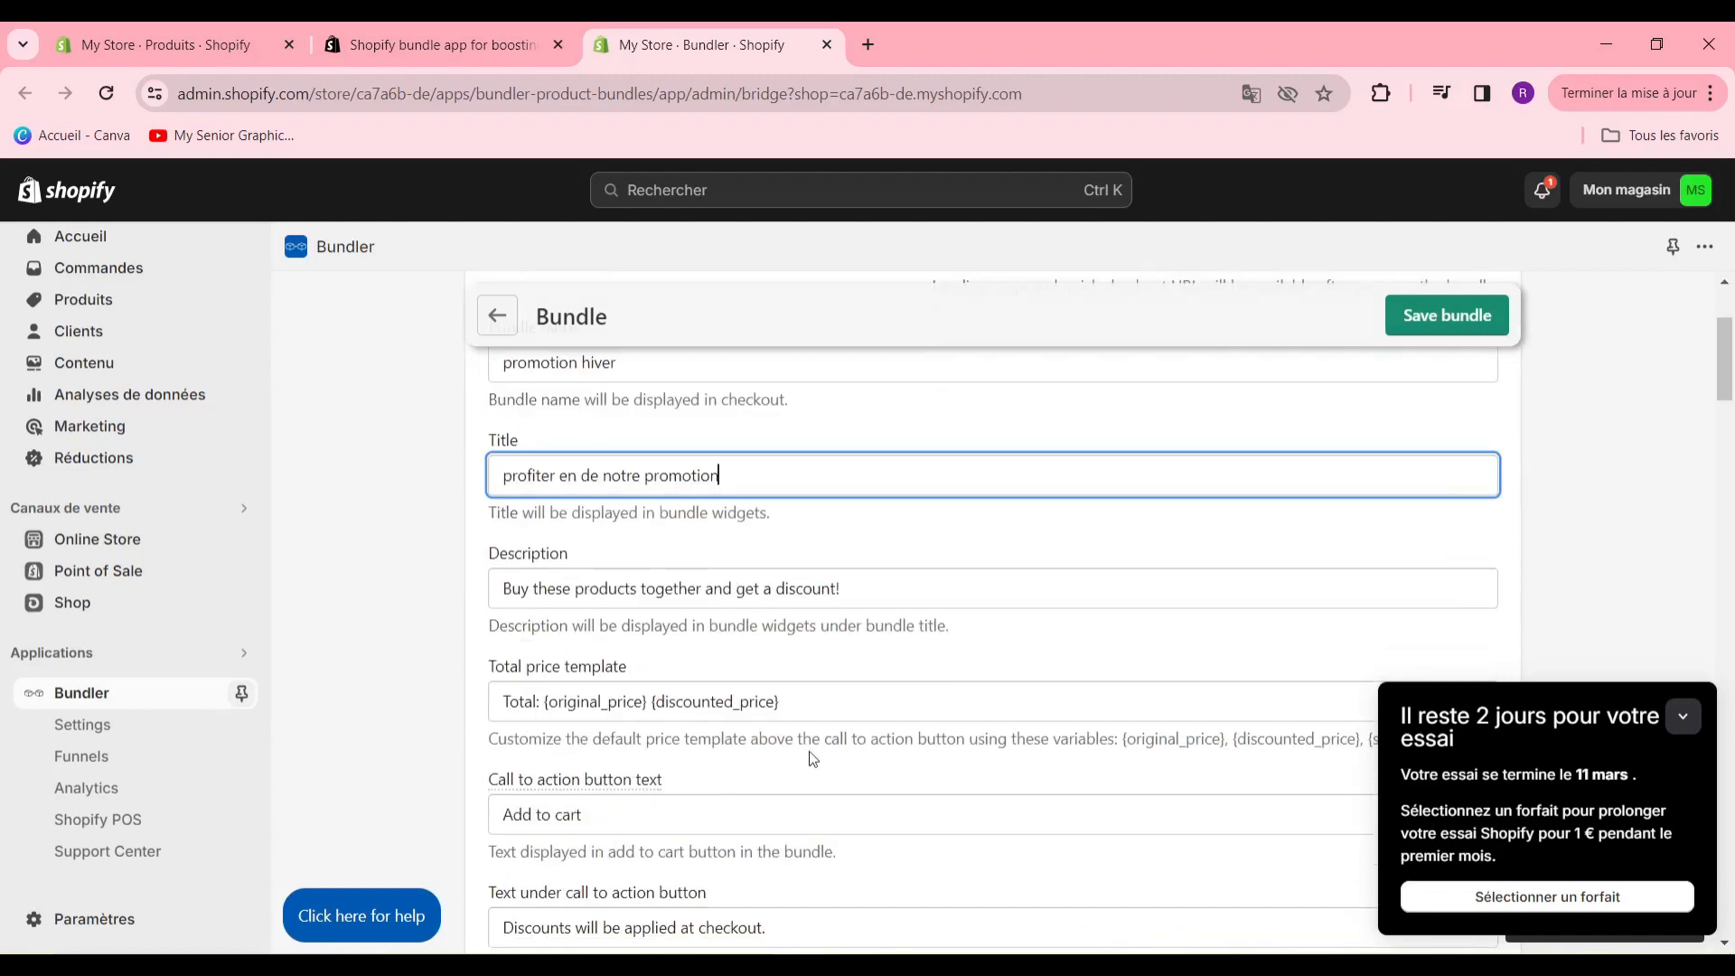
{"action": "left_click_drag", "start_coordinate": [860, 588], "coordinate": [415, 620]}
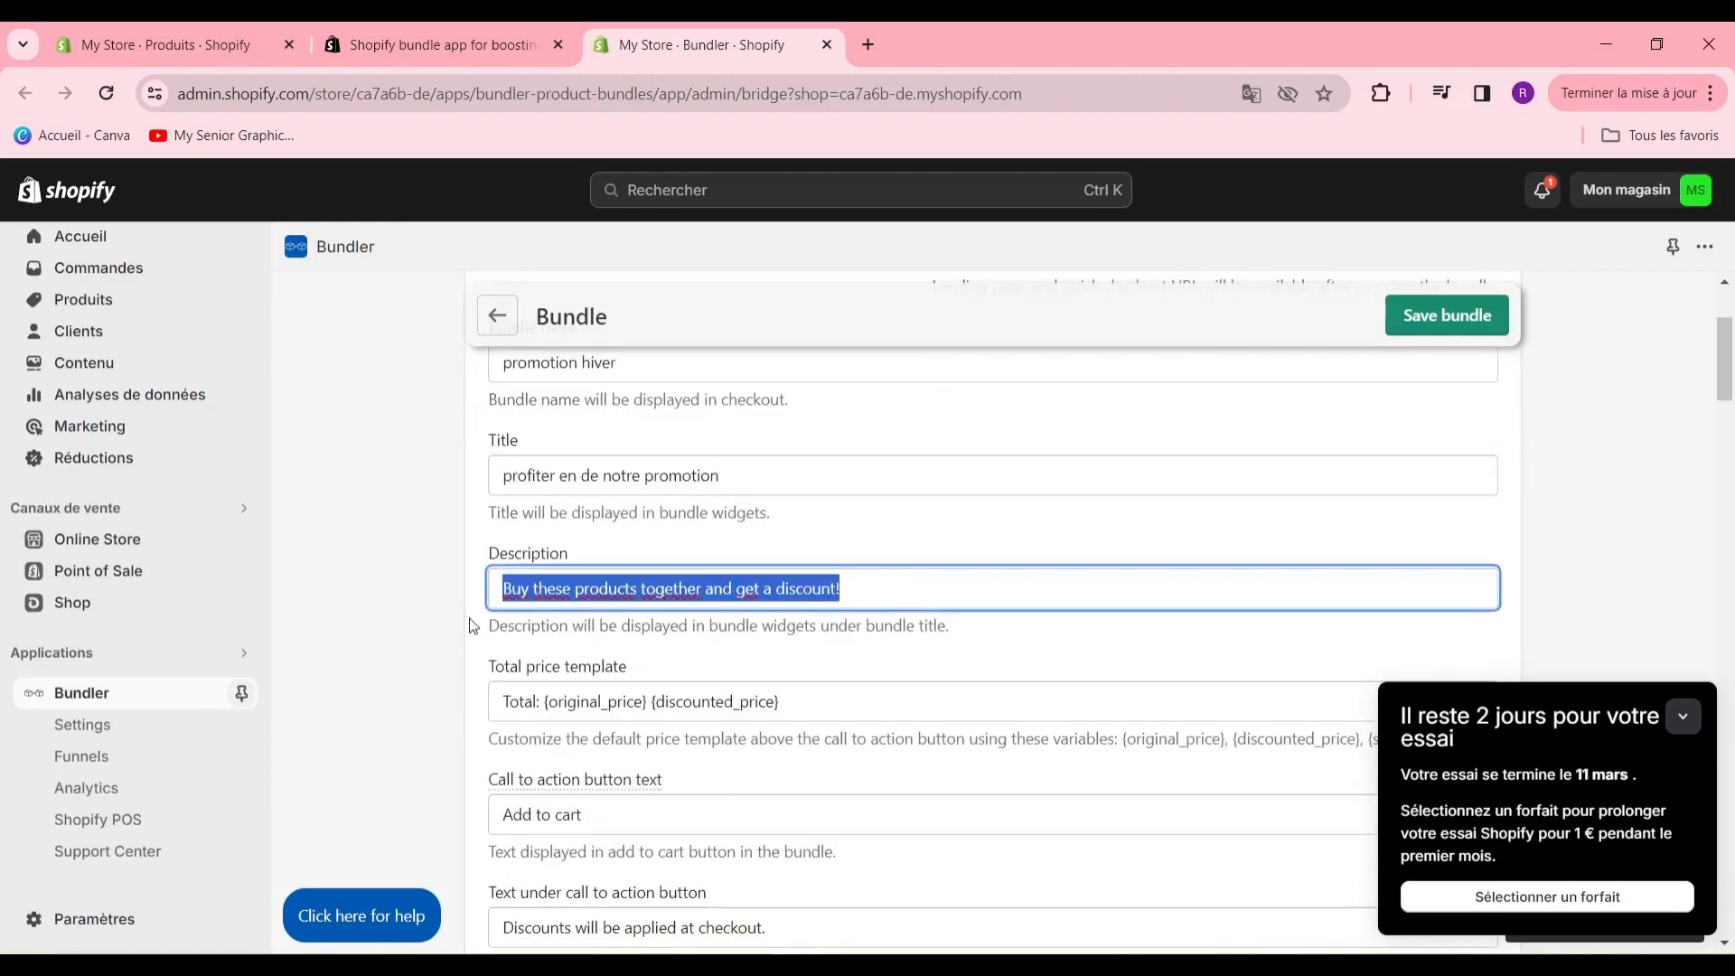
{"action": "left_click", "coordinate": [435, 630]}
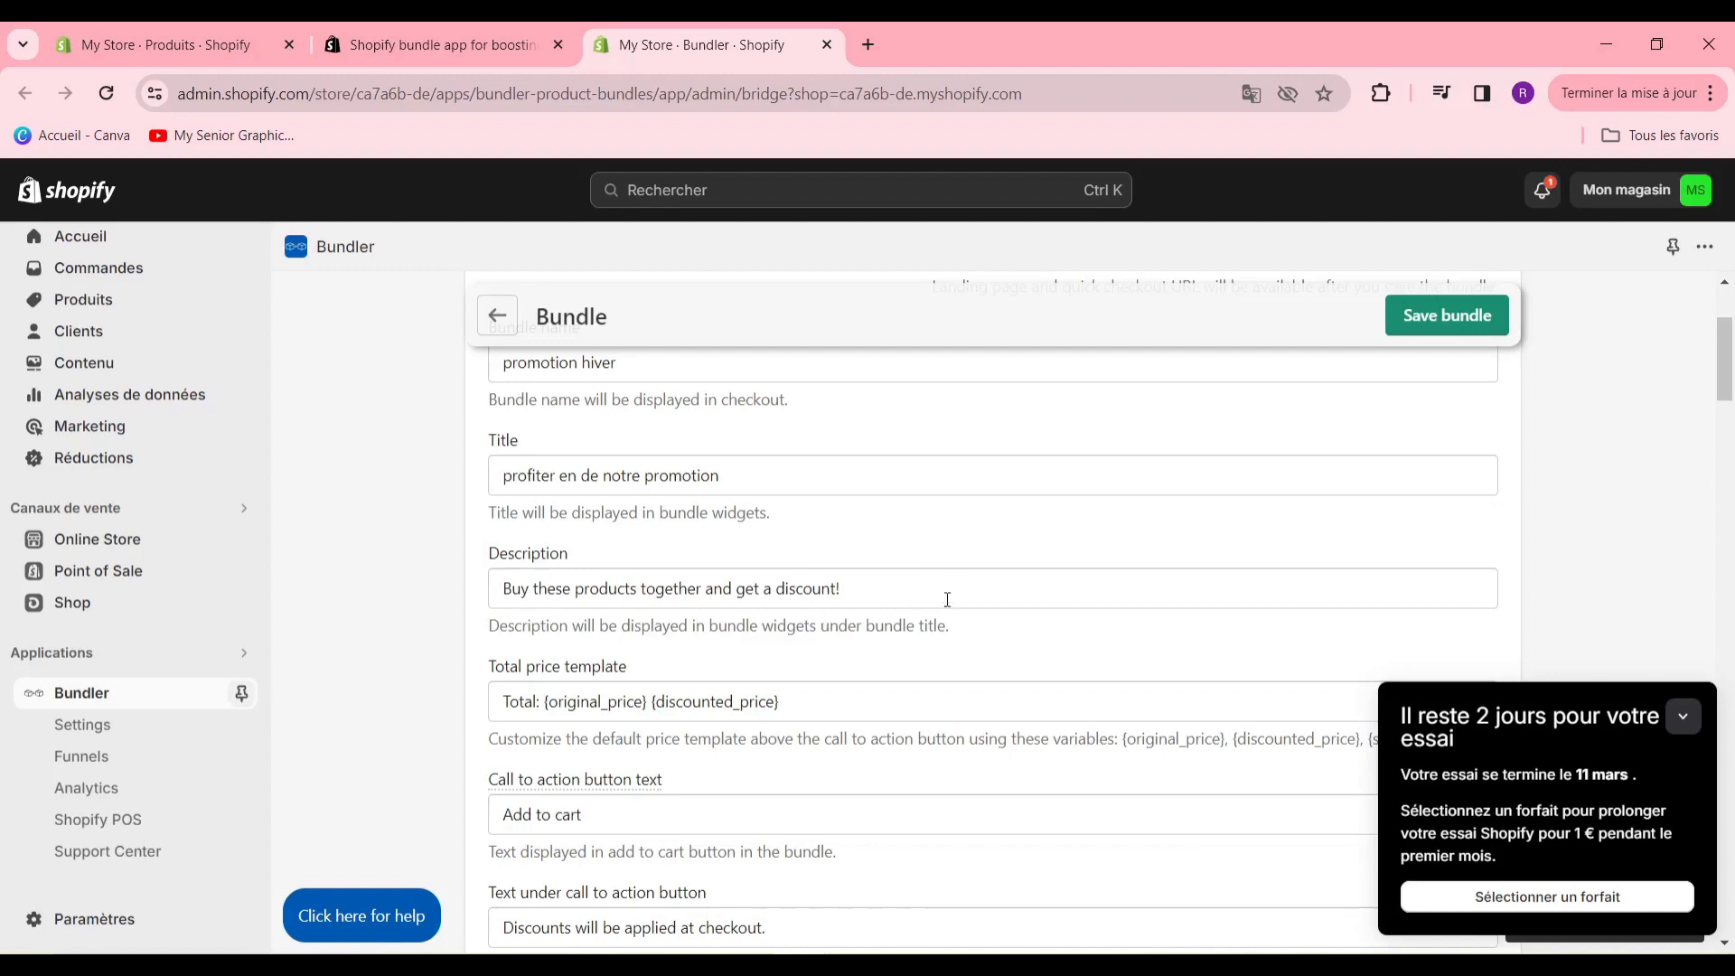
- Set the bundle's call to action button text to "commander maintenant"
{"action": "scroll", "coordinate": [938, 620], "scroll_direction": "down", "scroll_amount": 2}
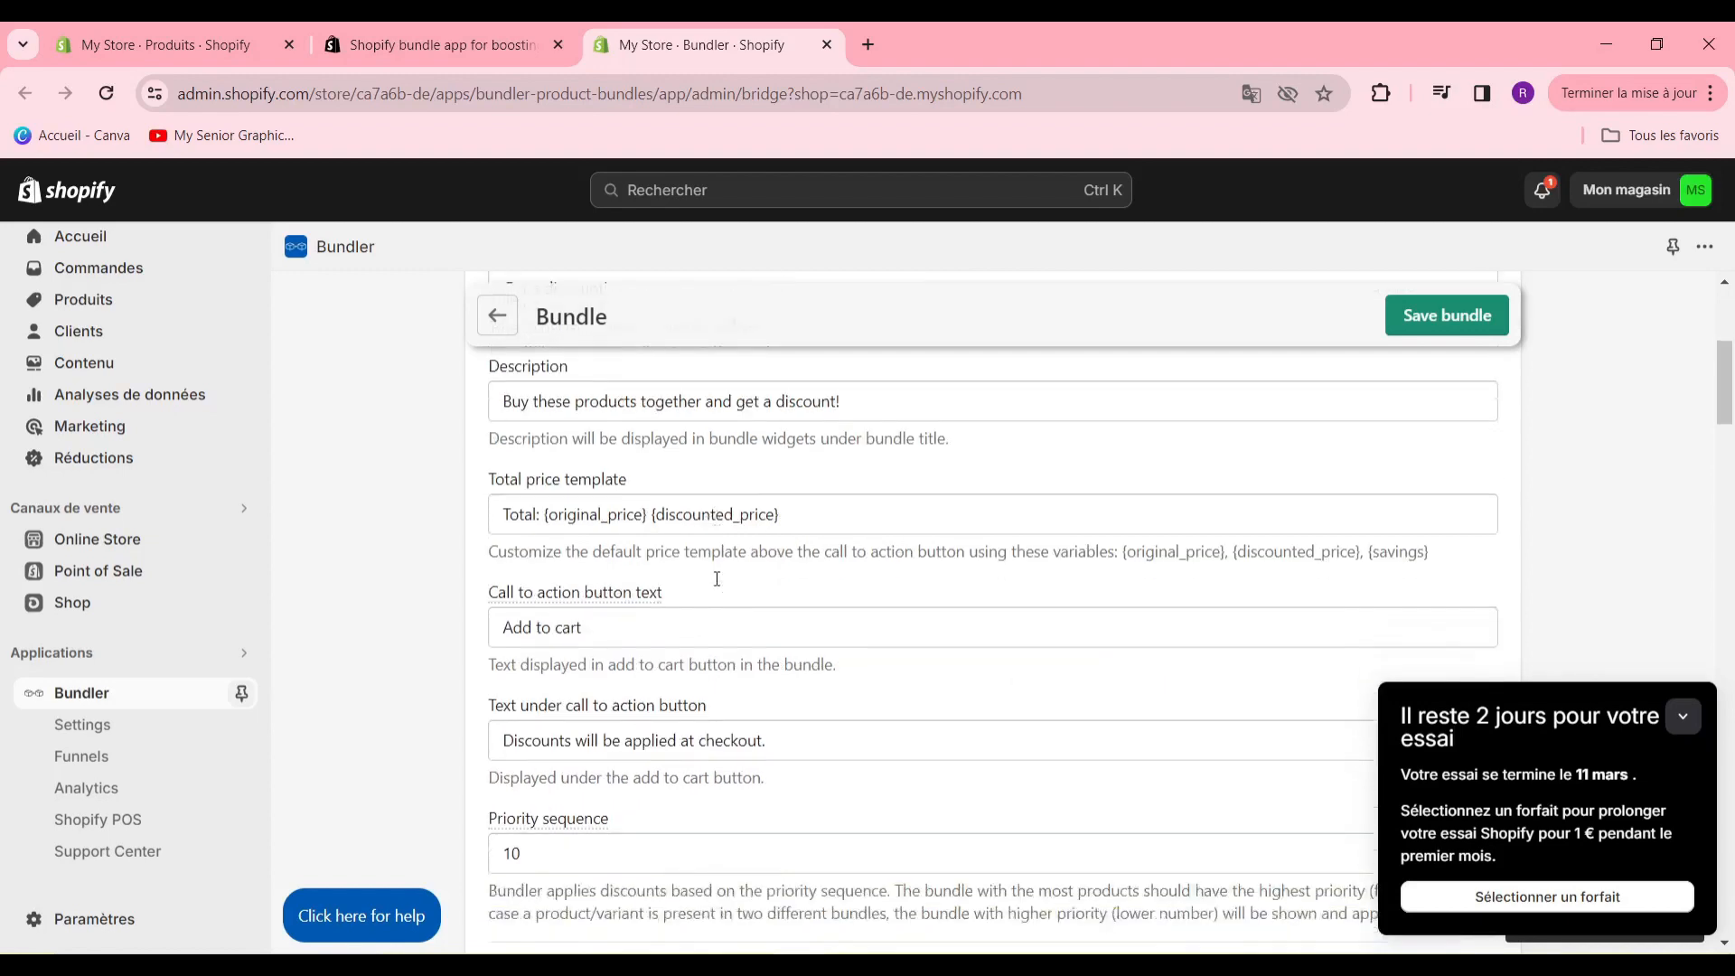
{"action": "scroll", "coordinate": [716, 580], "scroll_direction": "down", "scroll_amount": 2}
{"action": "scroll", "coordinate": [708, 584], "scroll_direction": "up", "scroll_amount": 2}
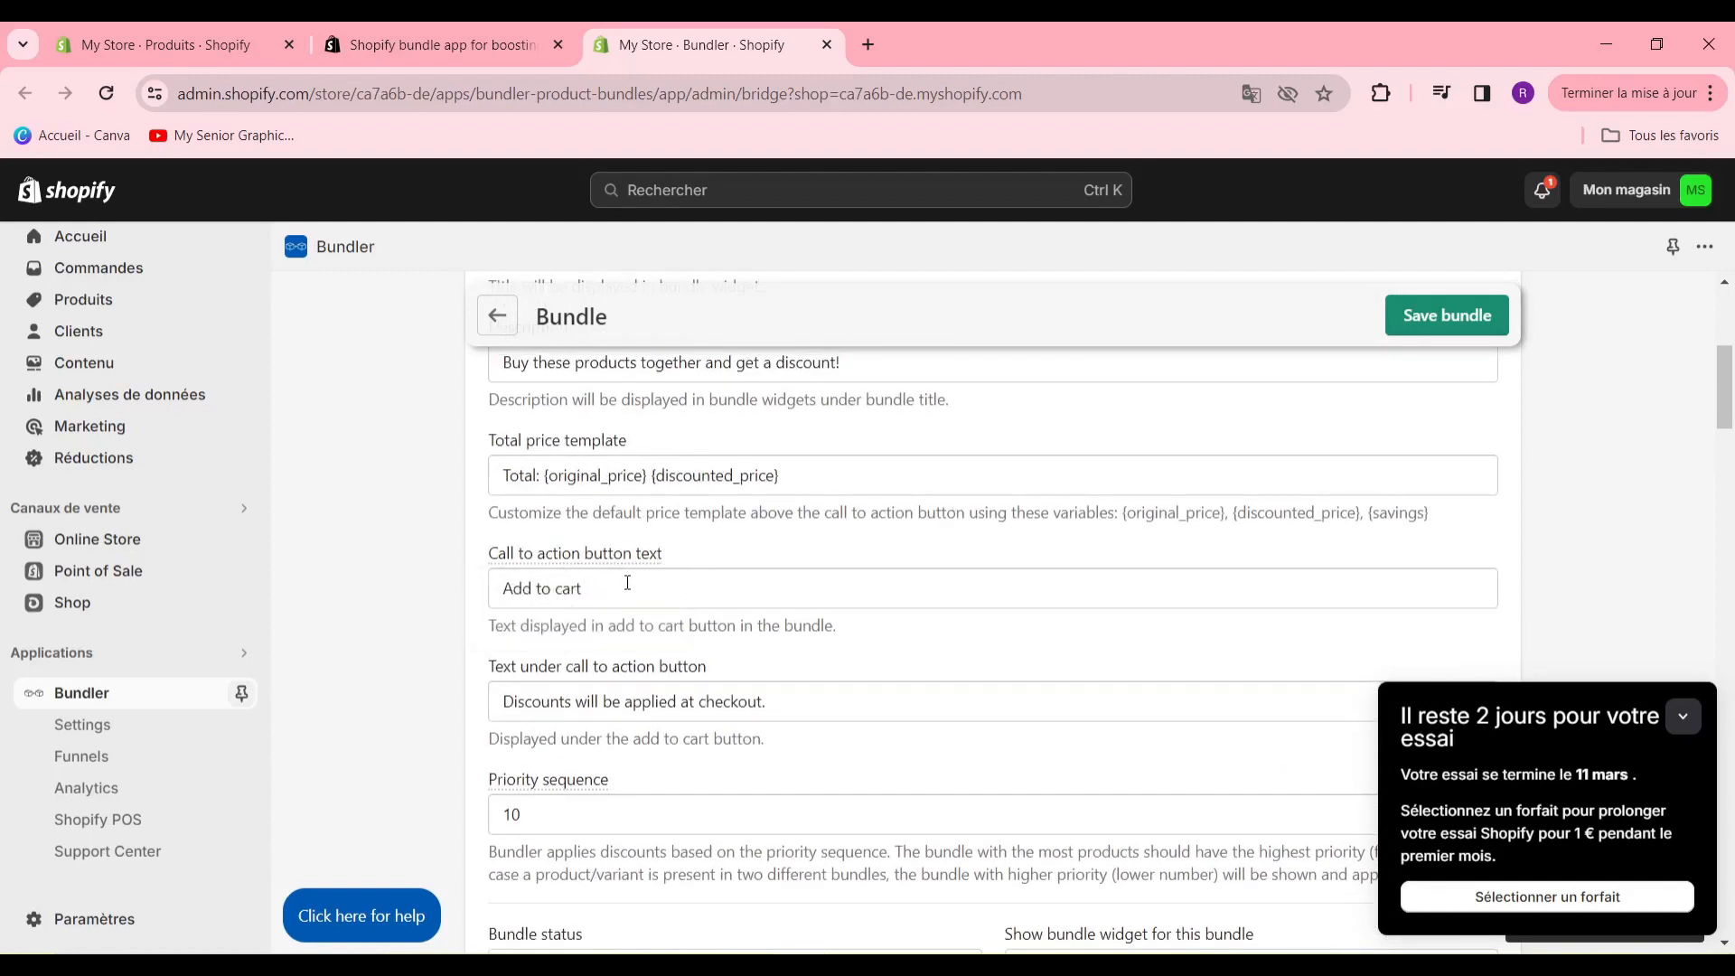
{"action": "left_click_drag", "start_coordinate": [623, 581], "coordinate": [365, 595]}
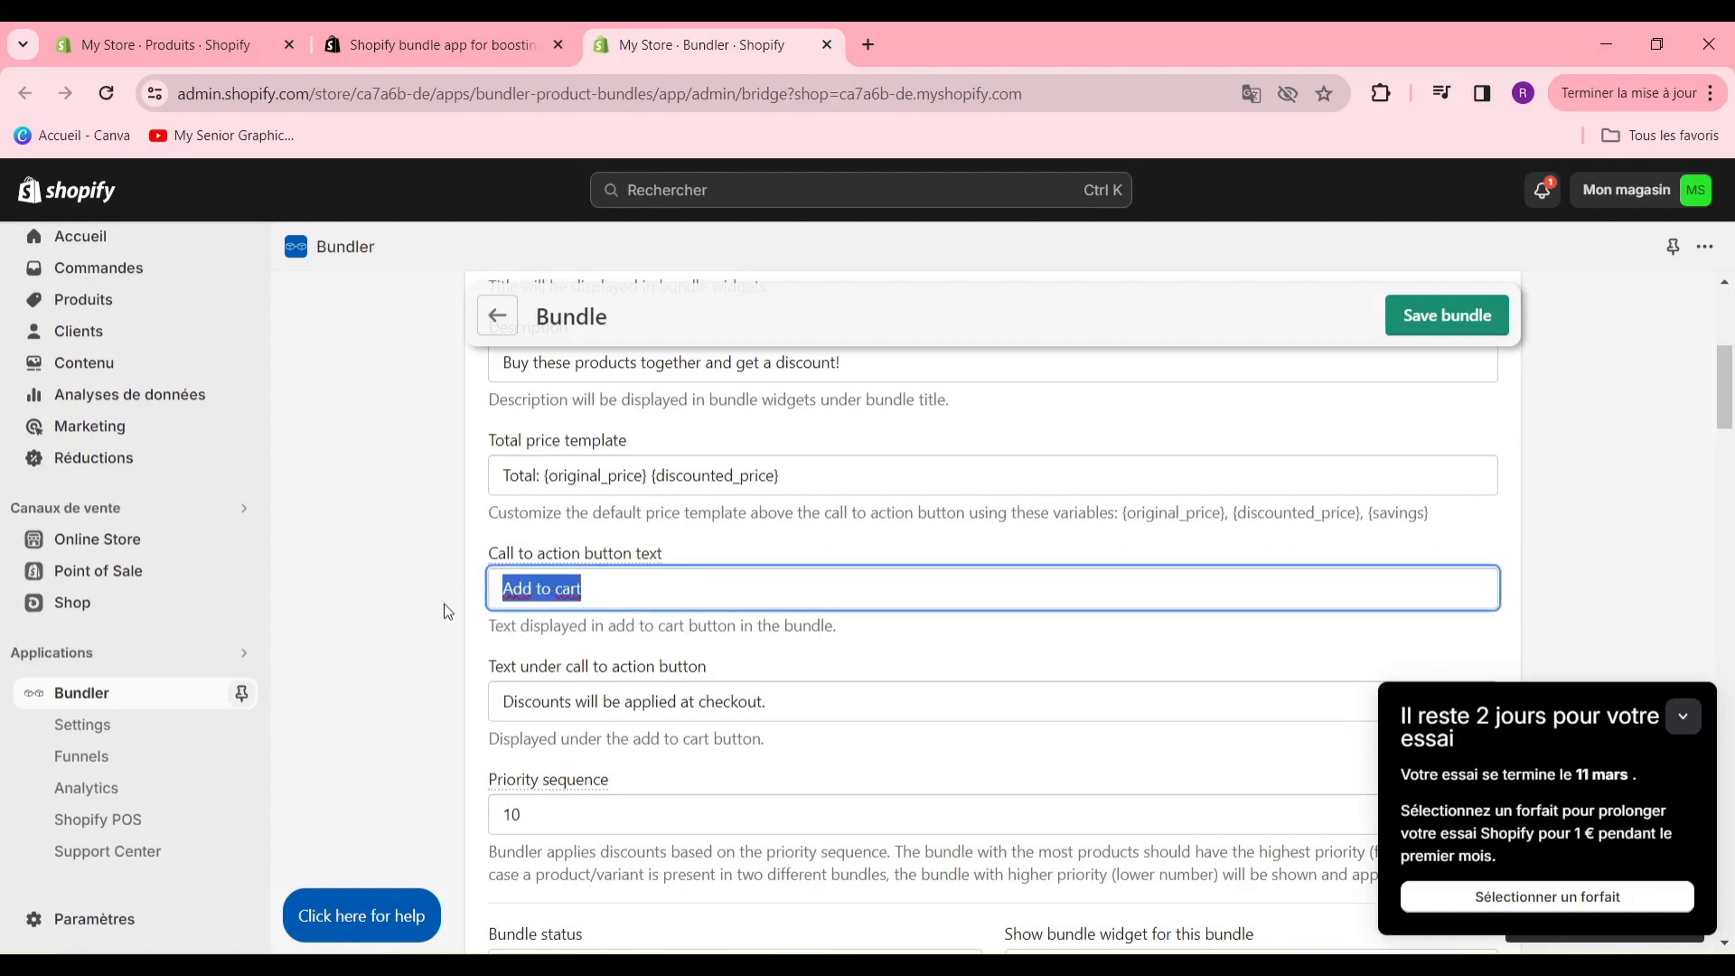
{"action": "type", "text": "comma"}
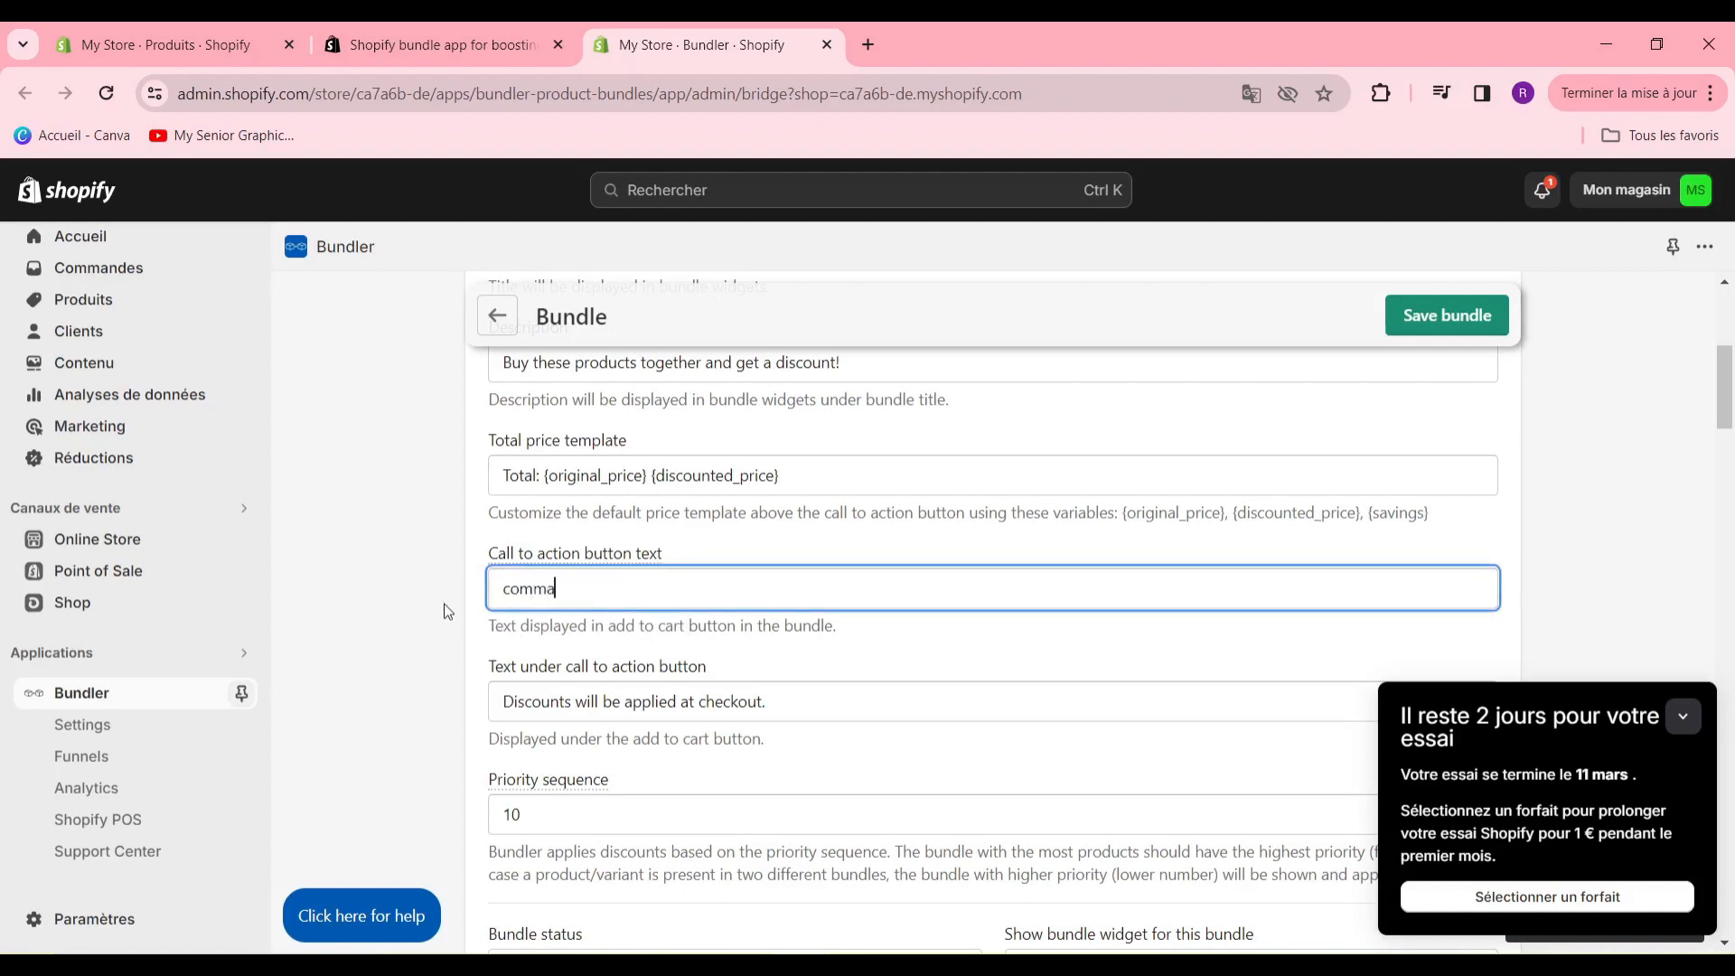
{"action": "type", "text": "nder maintenant"}
- Replace the text under the call to action button with "livraison gratuite si tu click la dessu"
{"action": "key", "text": "Tab"}
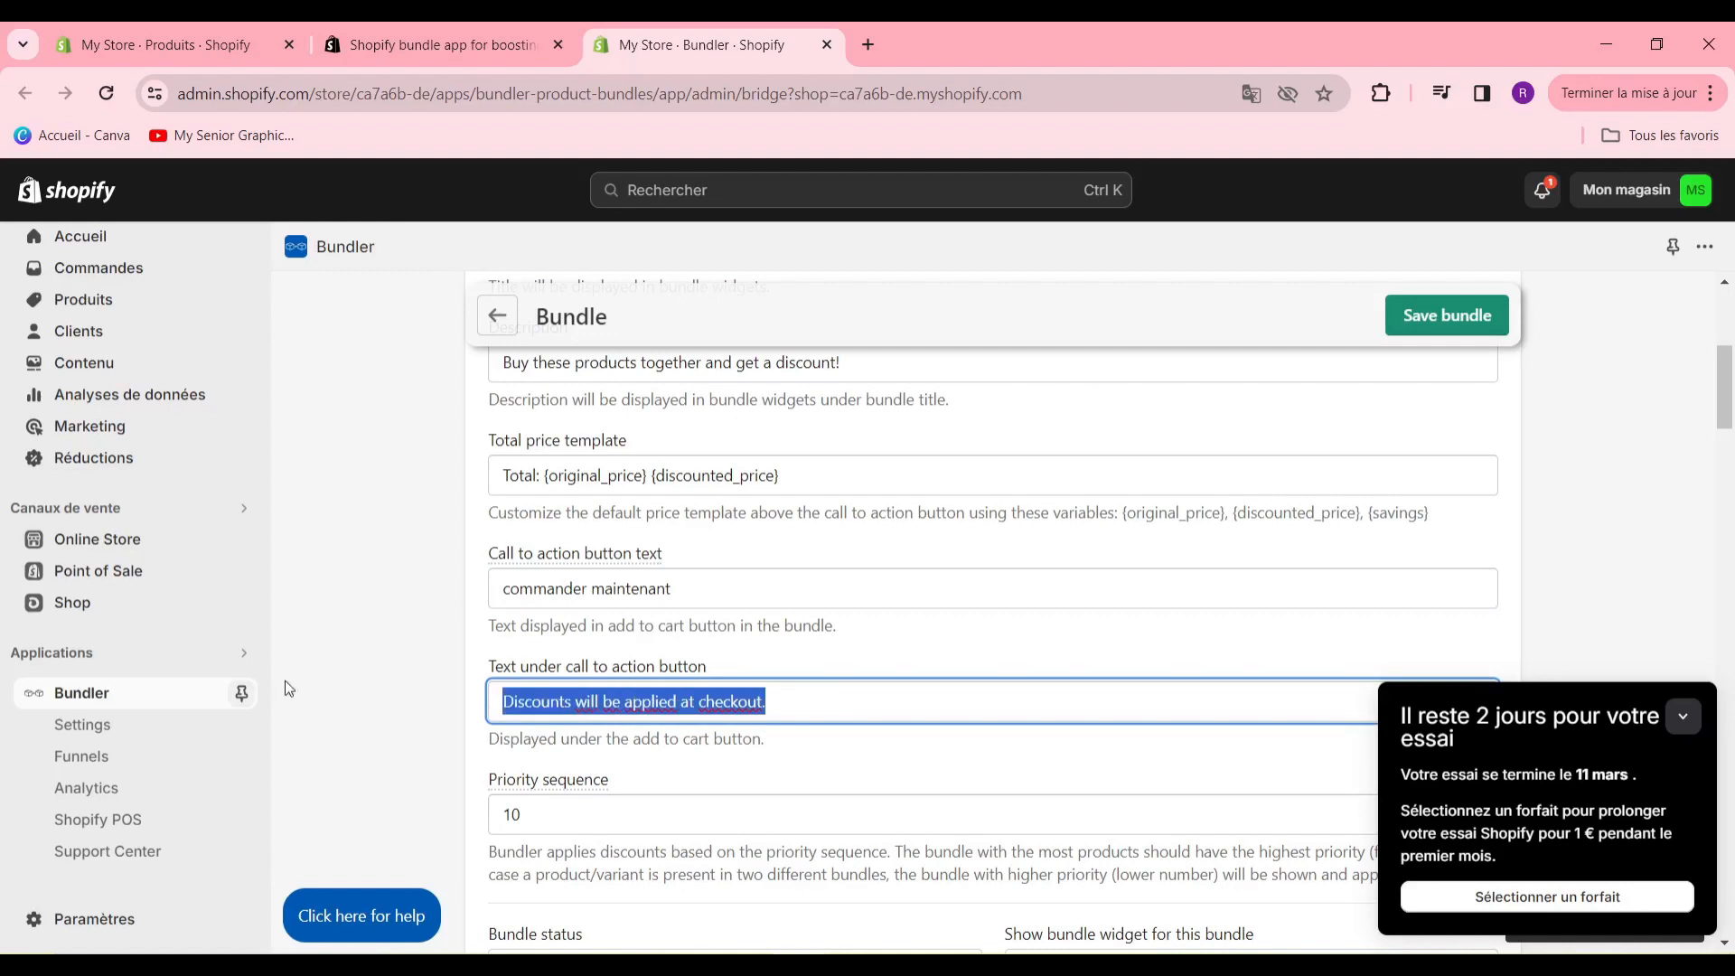
{"action": "left_click", "coordinate": [358, 705]}
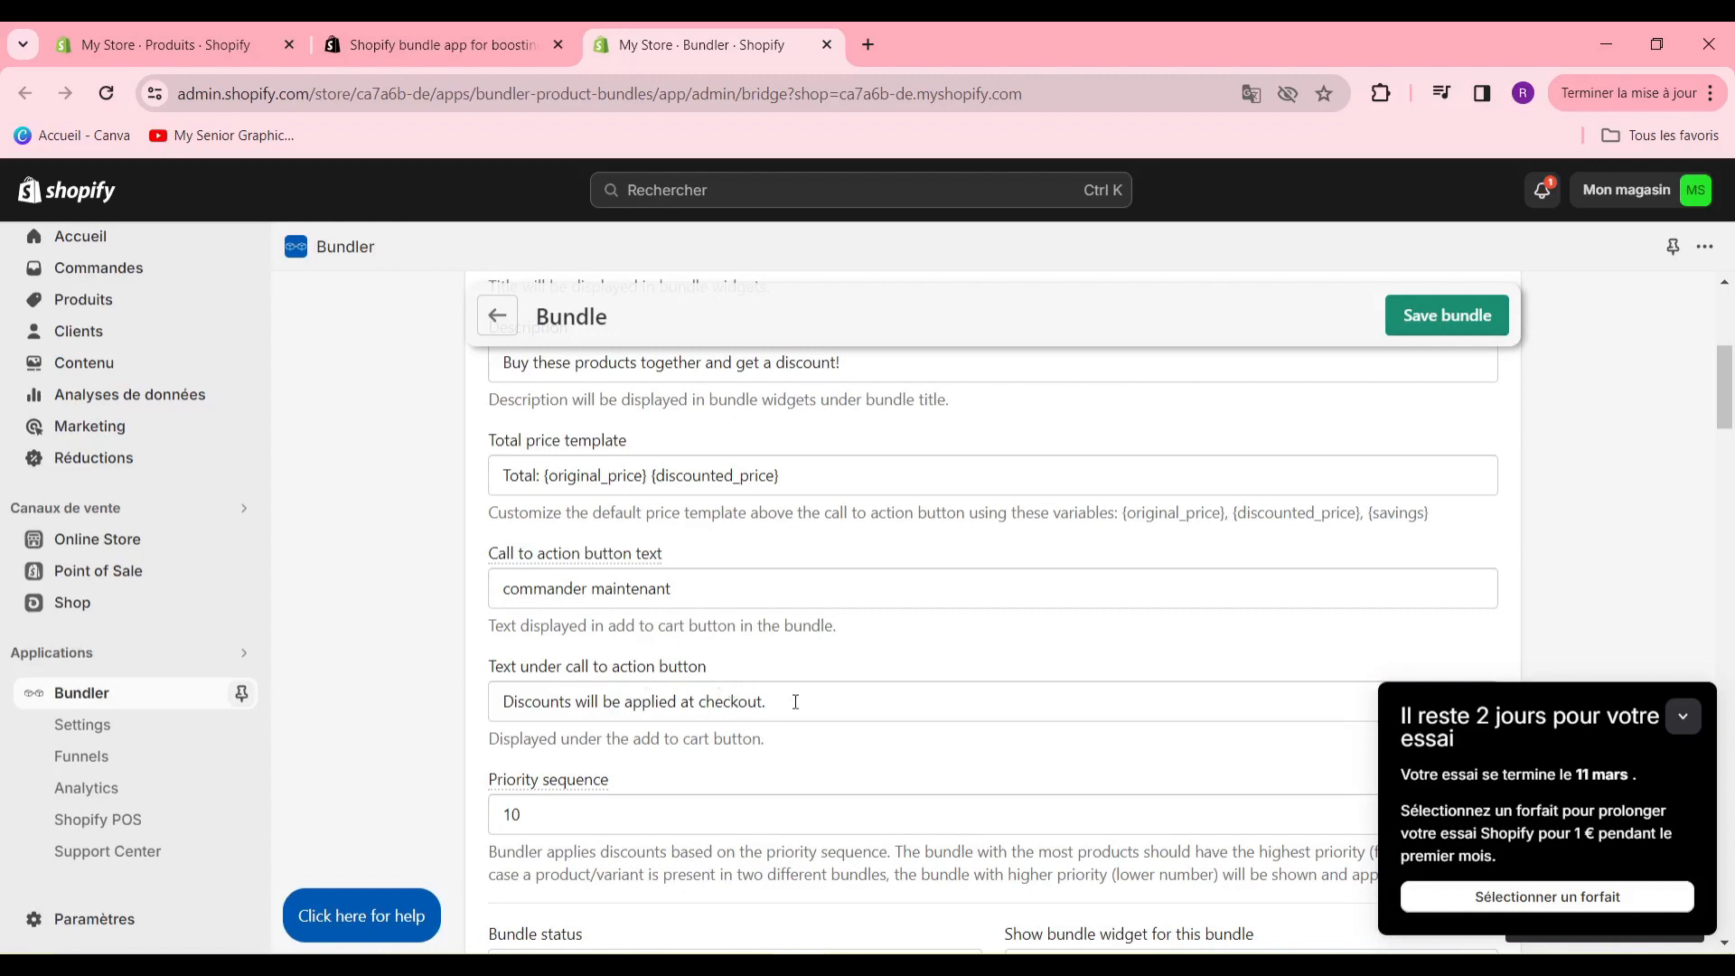
{"action": "left_click_drag", "start_coordinate": [795, 703], "coordinate": [716, 702]}
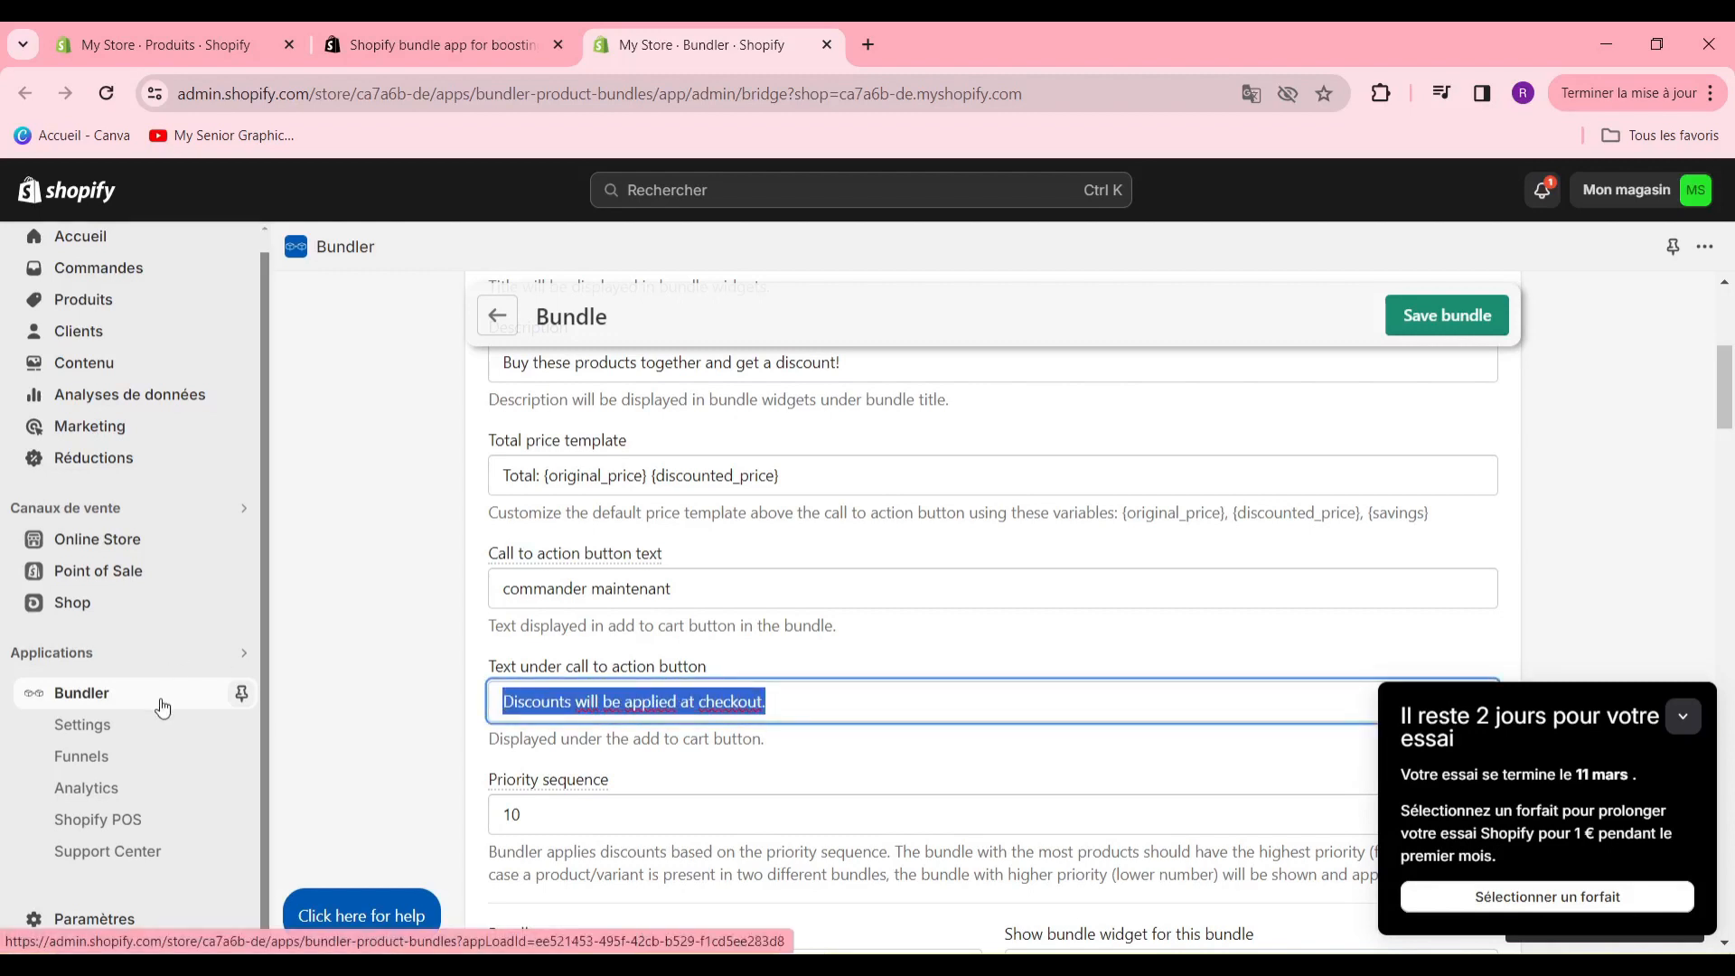
{"action": "type", "text": "I"}
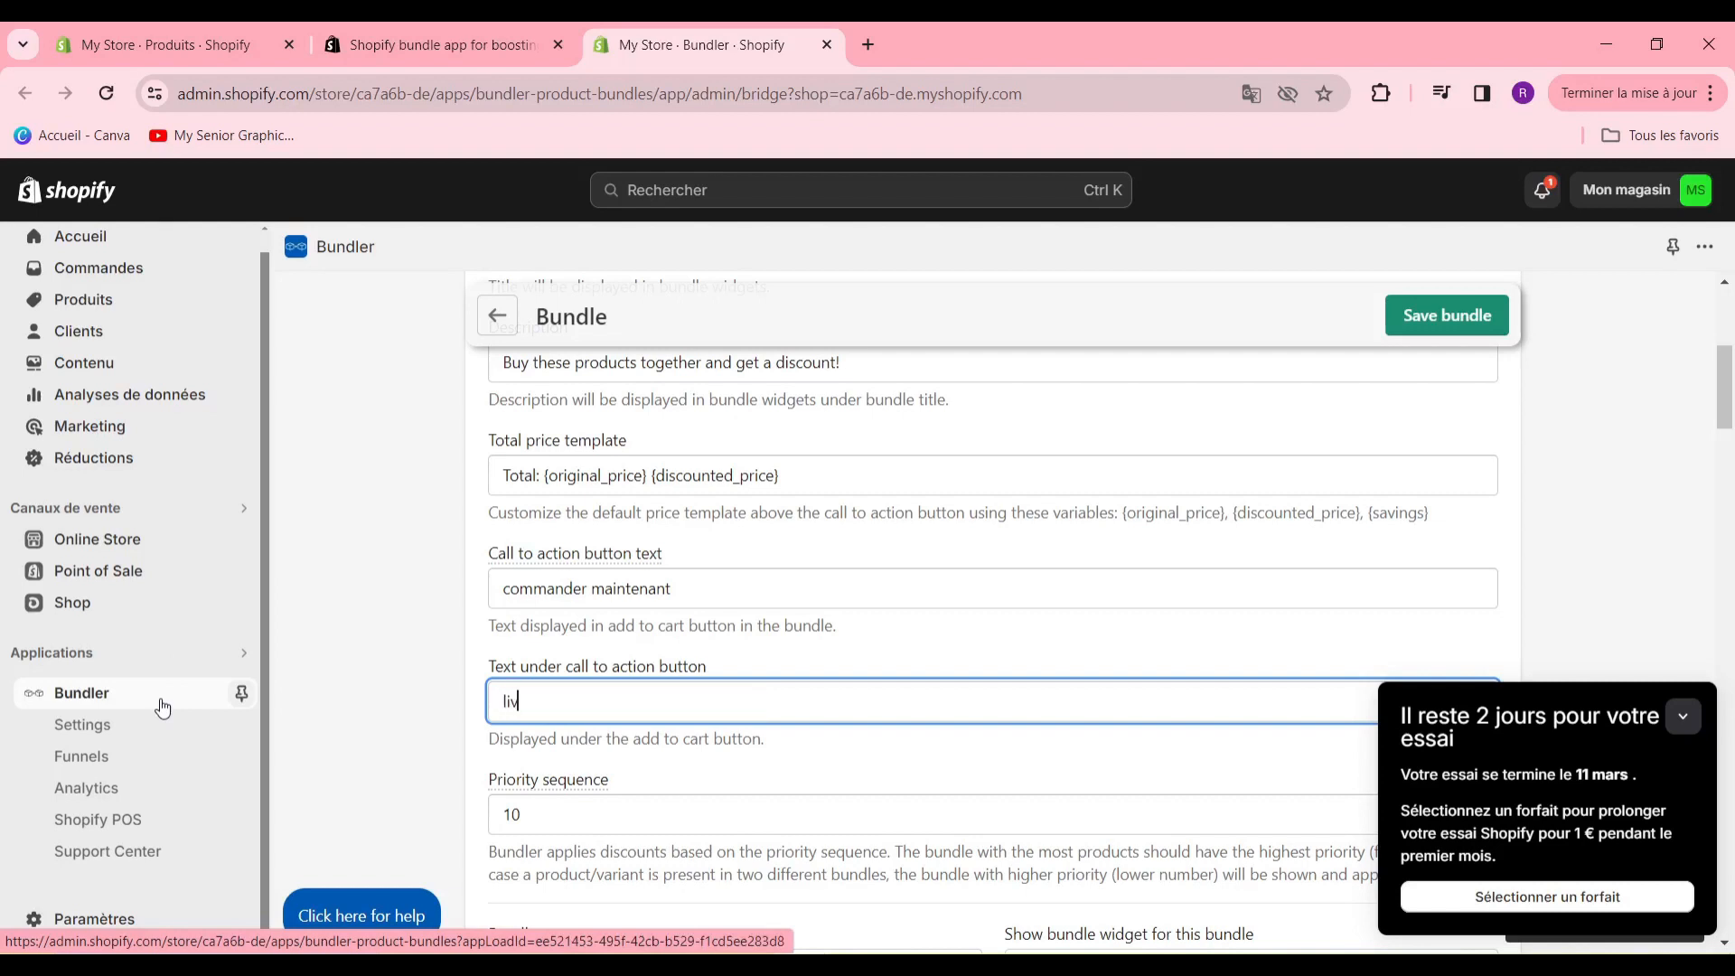
{"action": "type", "text": "ivraison gratuite si yu click la dessu"}
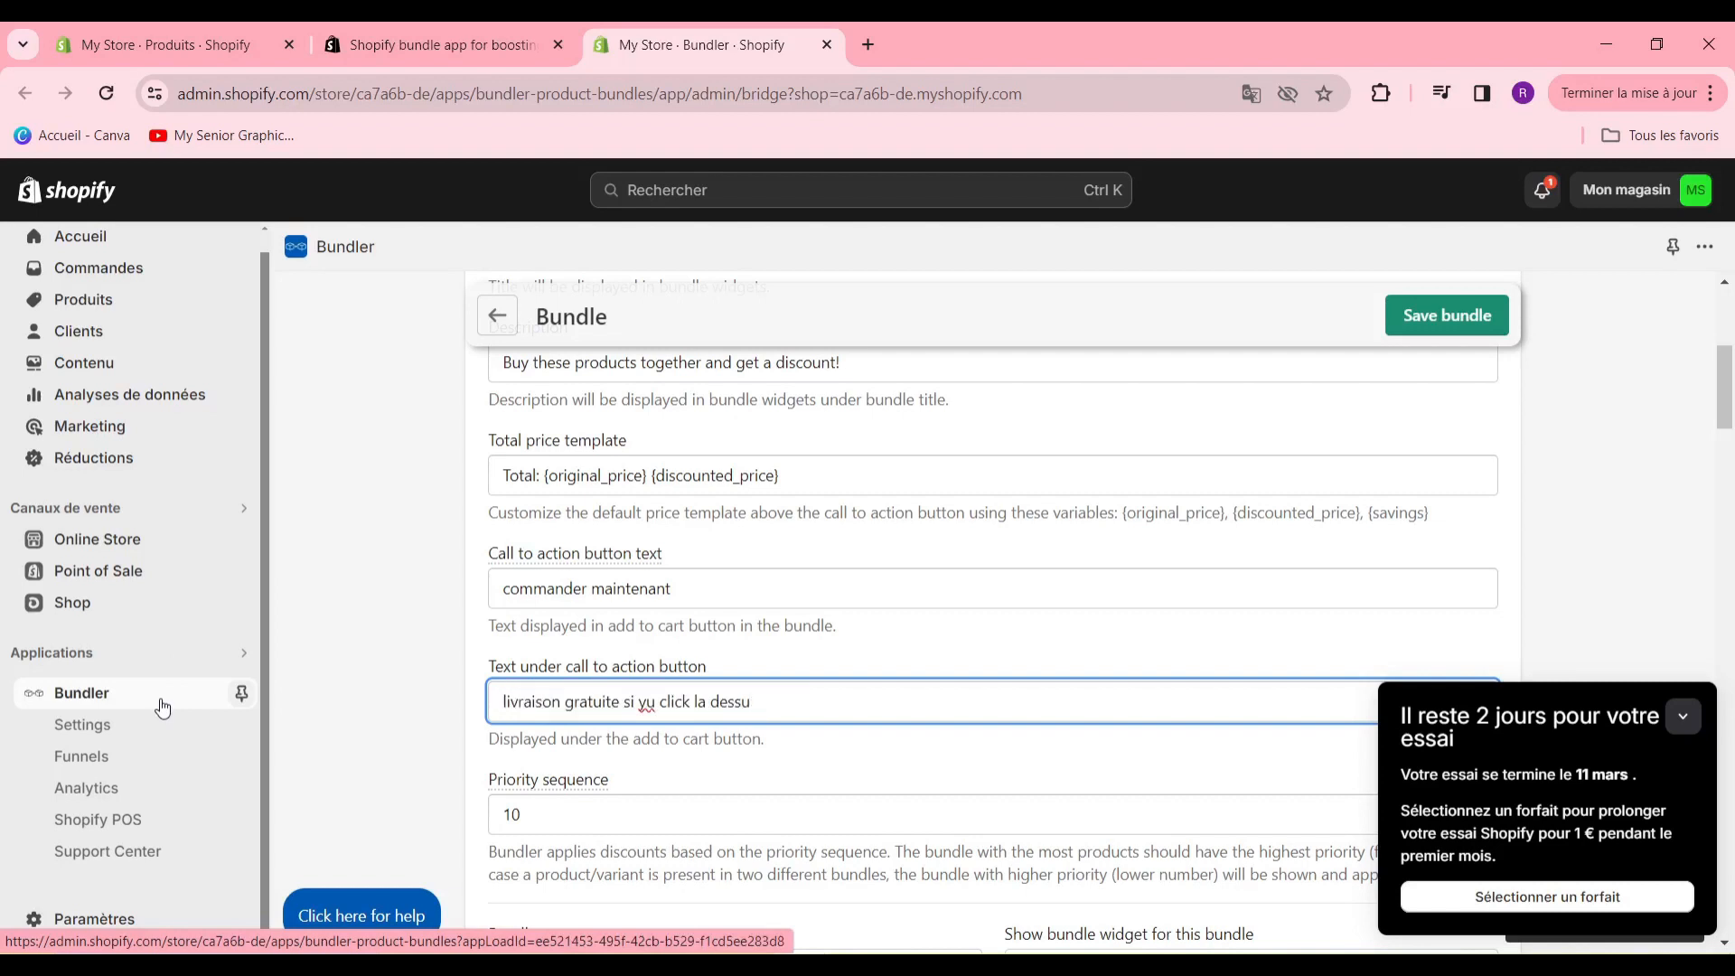
{"action": "left_click", "coordinate": [656, 703]}
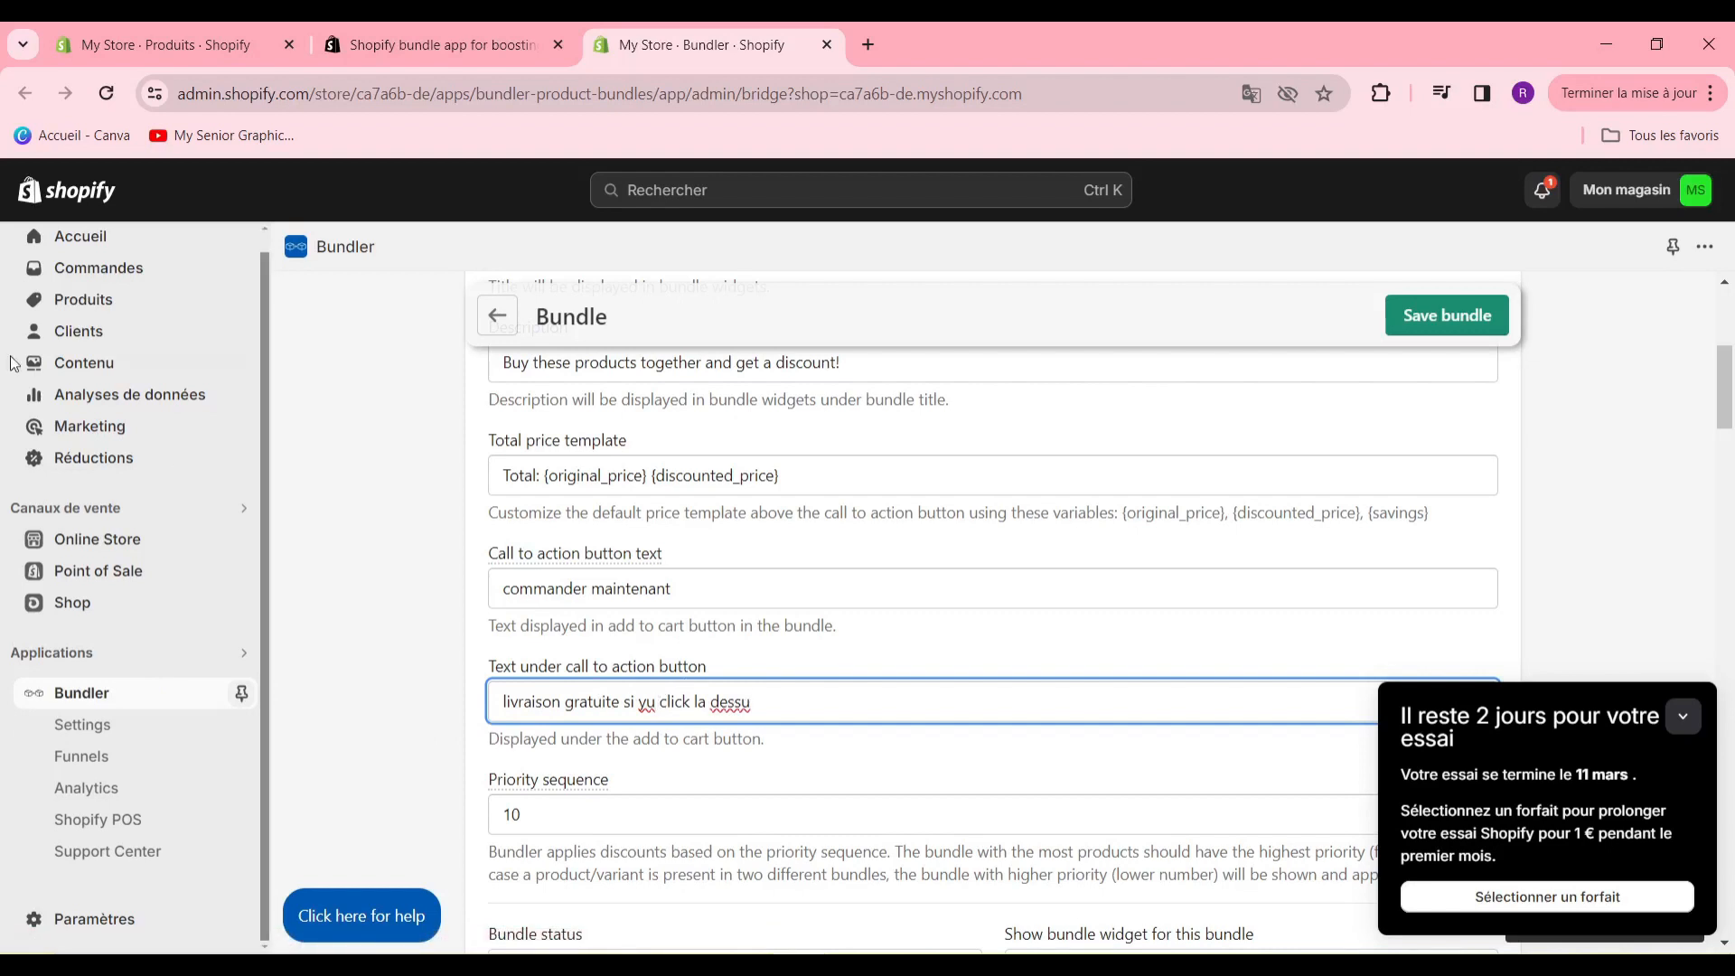
{"action": "key", "text": "BackSpace"}
{"action": "key", "text": "BackSpace"}
{"action": "type", "text": "ty"}
{"action": "key", "text": "BackSpace"}
{"action": "type", "text": "u"}
- Set the bundle status to Active and the bundle widget visibility to Show
{"action": "scroll", "coordinate": [1070, 605], "scroll_direction": "down", "scroll_amount": 2}
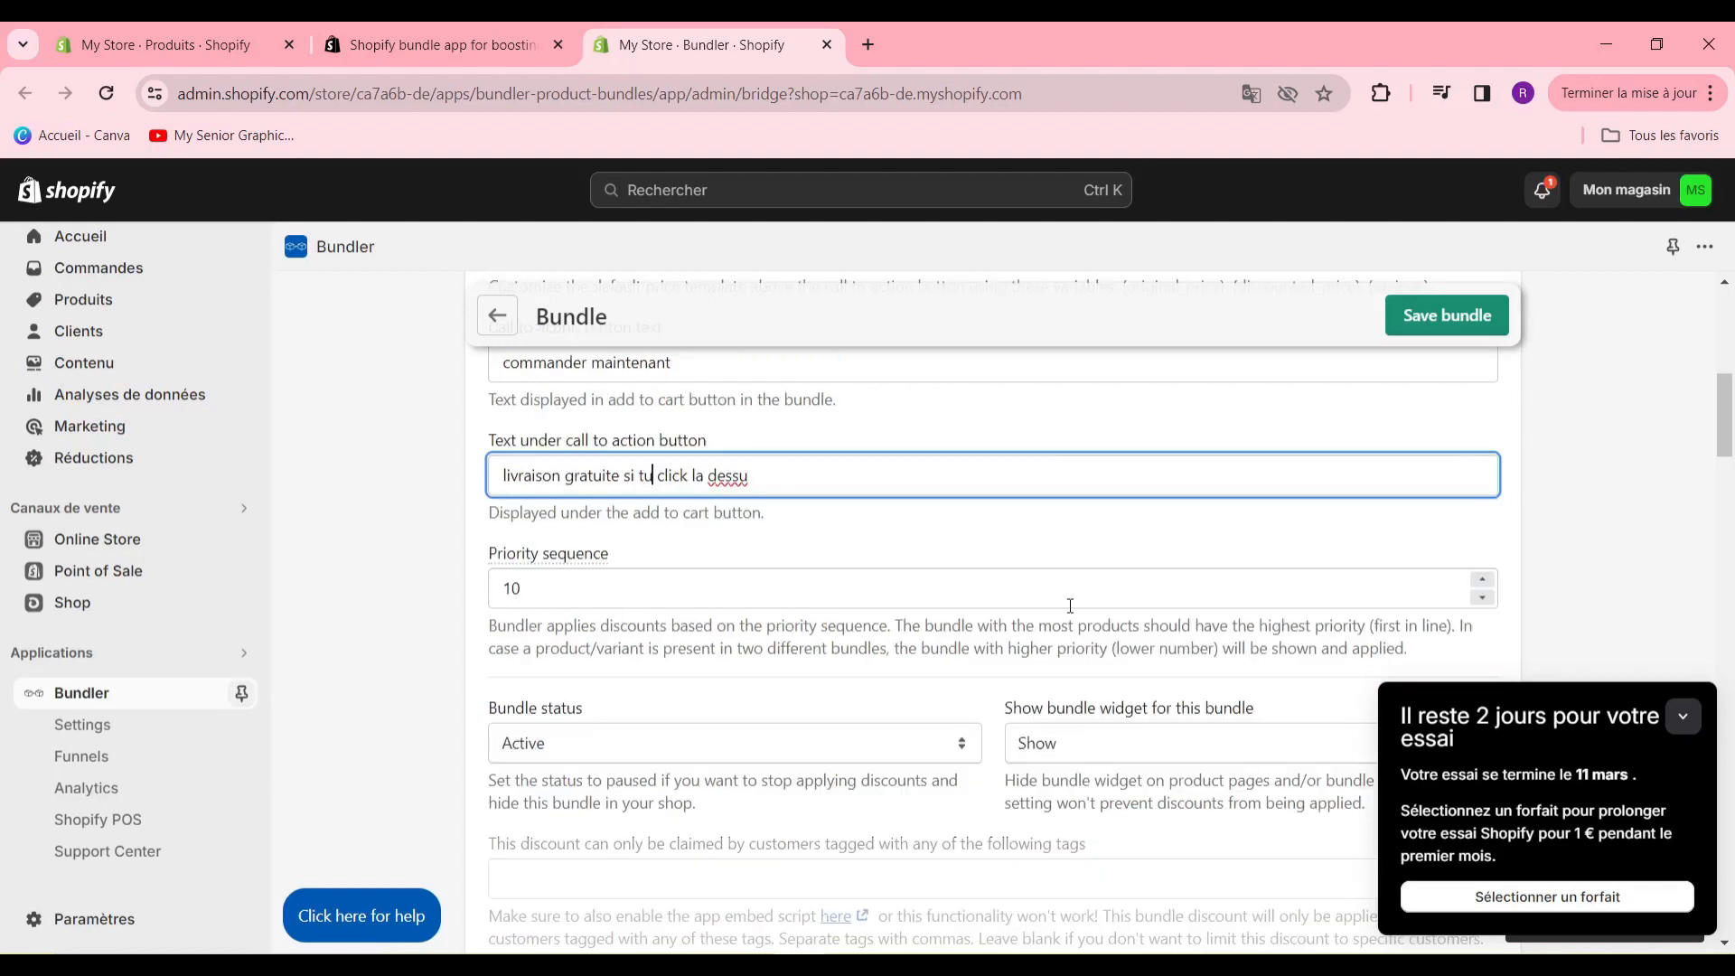
{"action": "scroll", "coordinate": [705, 565], "scroll_direction": "down", "scroll_amount": 2}
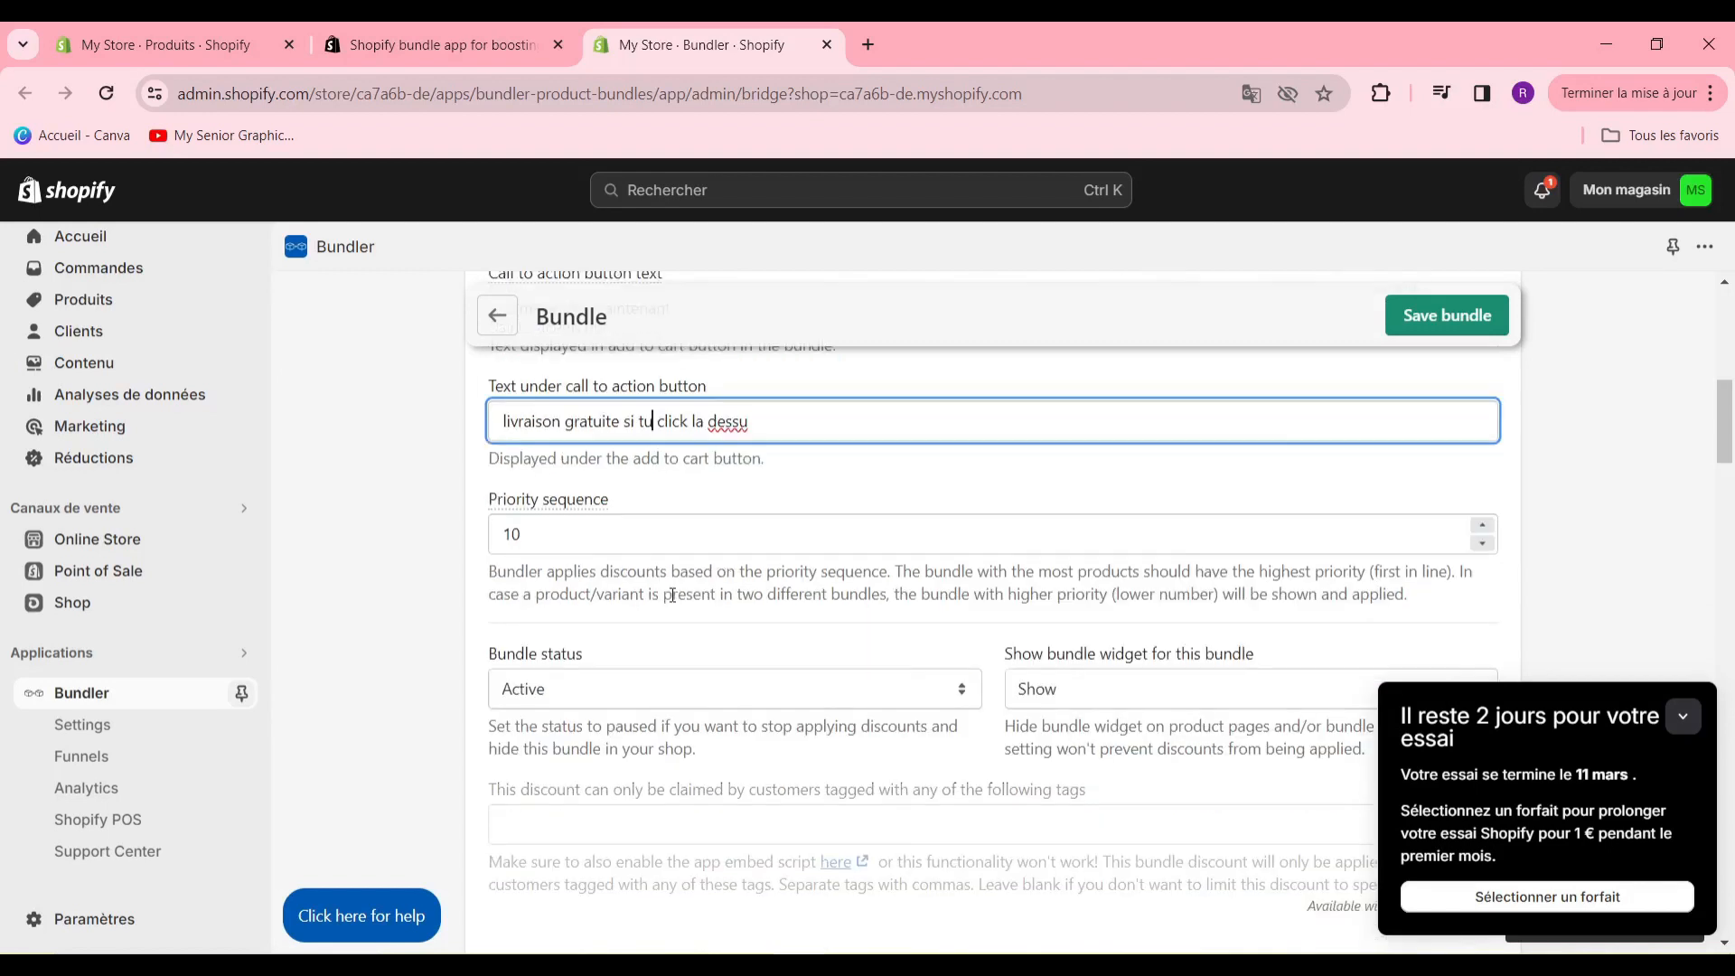
{"action": "left_click", "coordinate": [915, 529]}
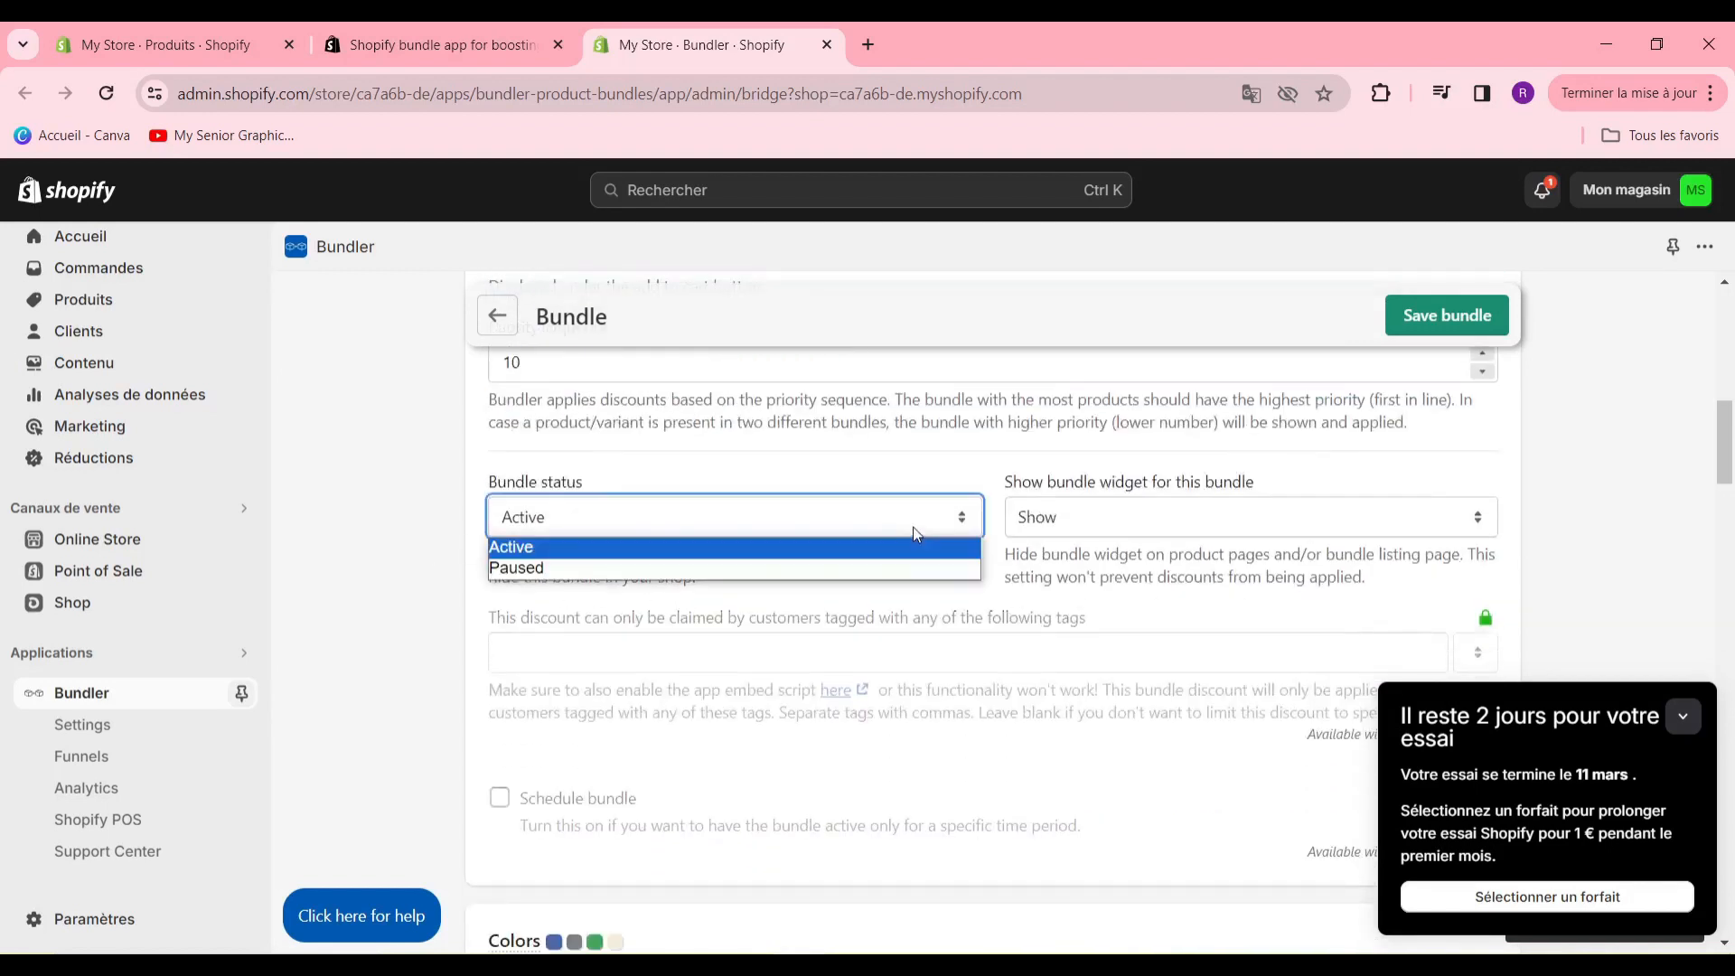
{"action": "left_click", "coordinate": [891, 548]}
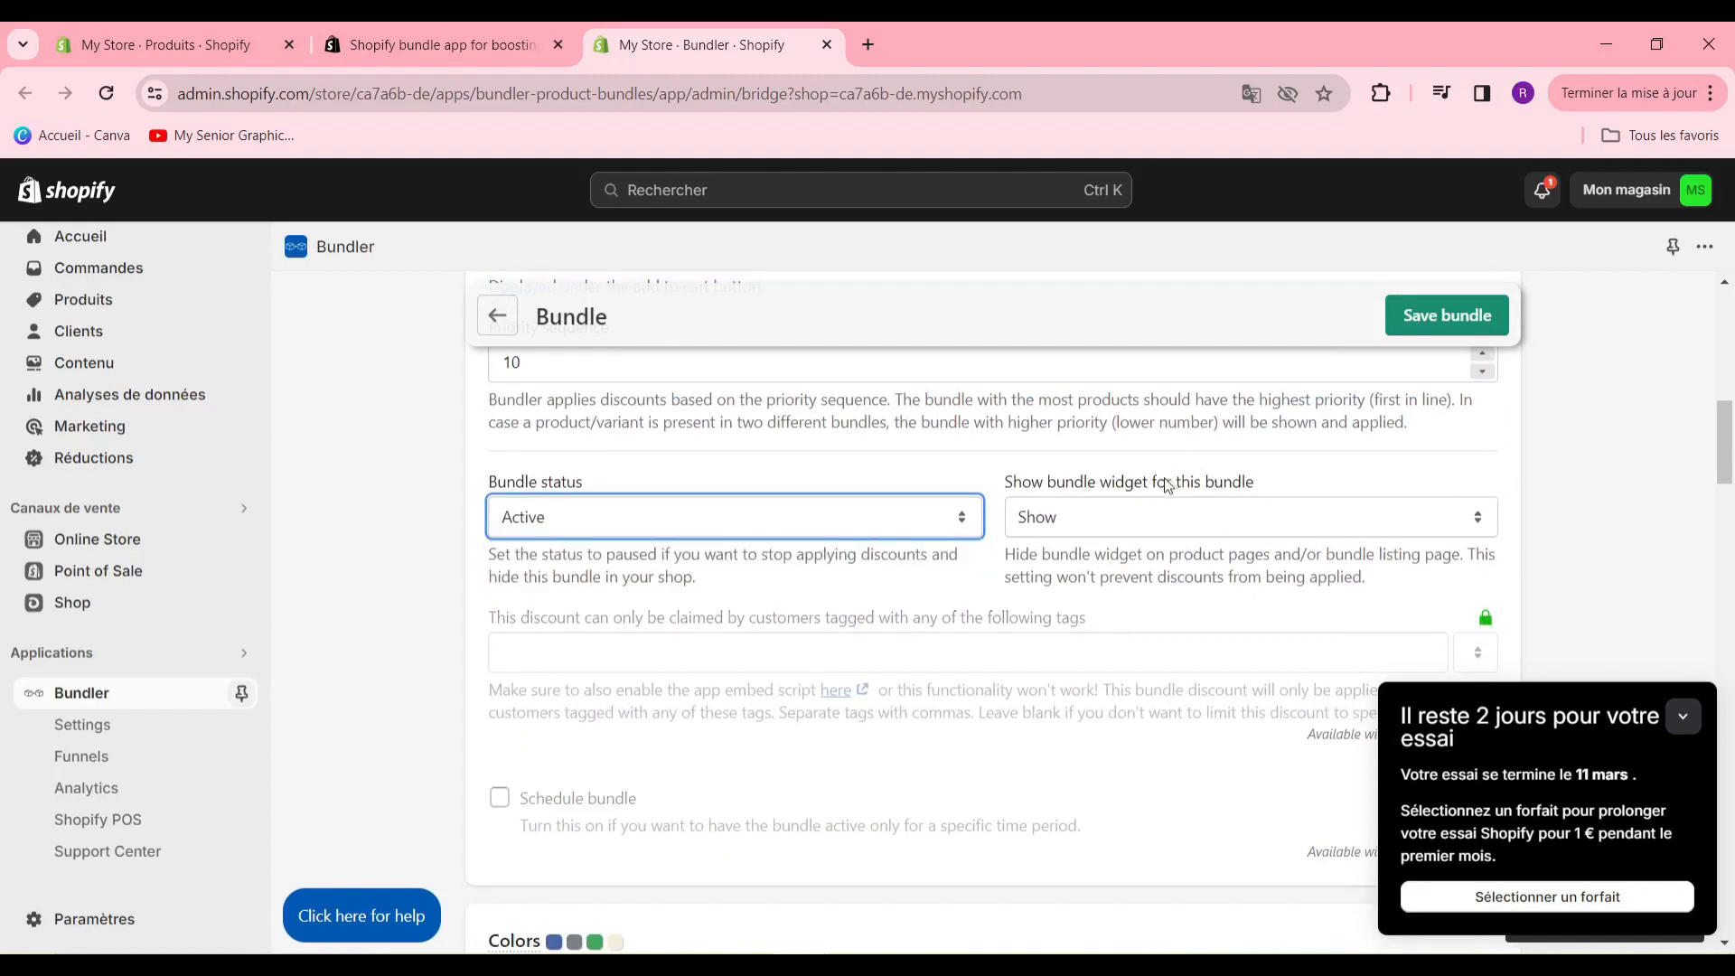
{"action": "left_click", "coordinate": [1211, 520]}
{"action": "left_click", "coordinate": [1187, 546]}
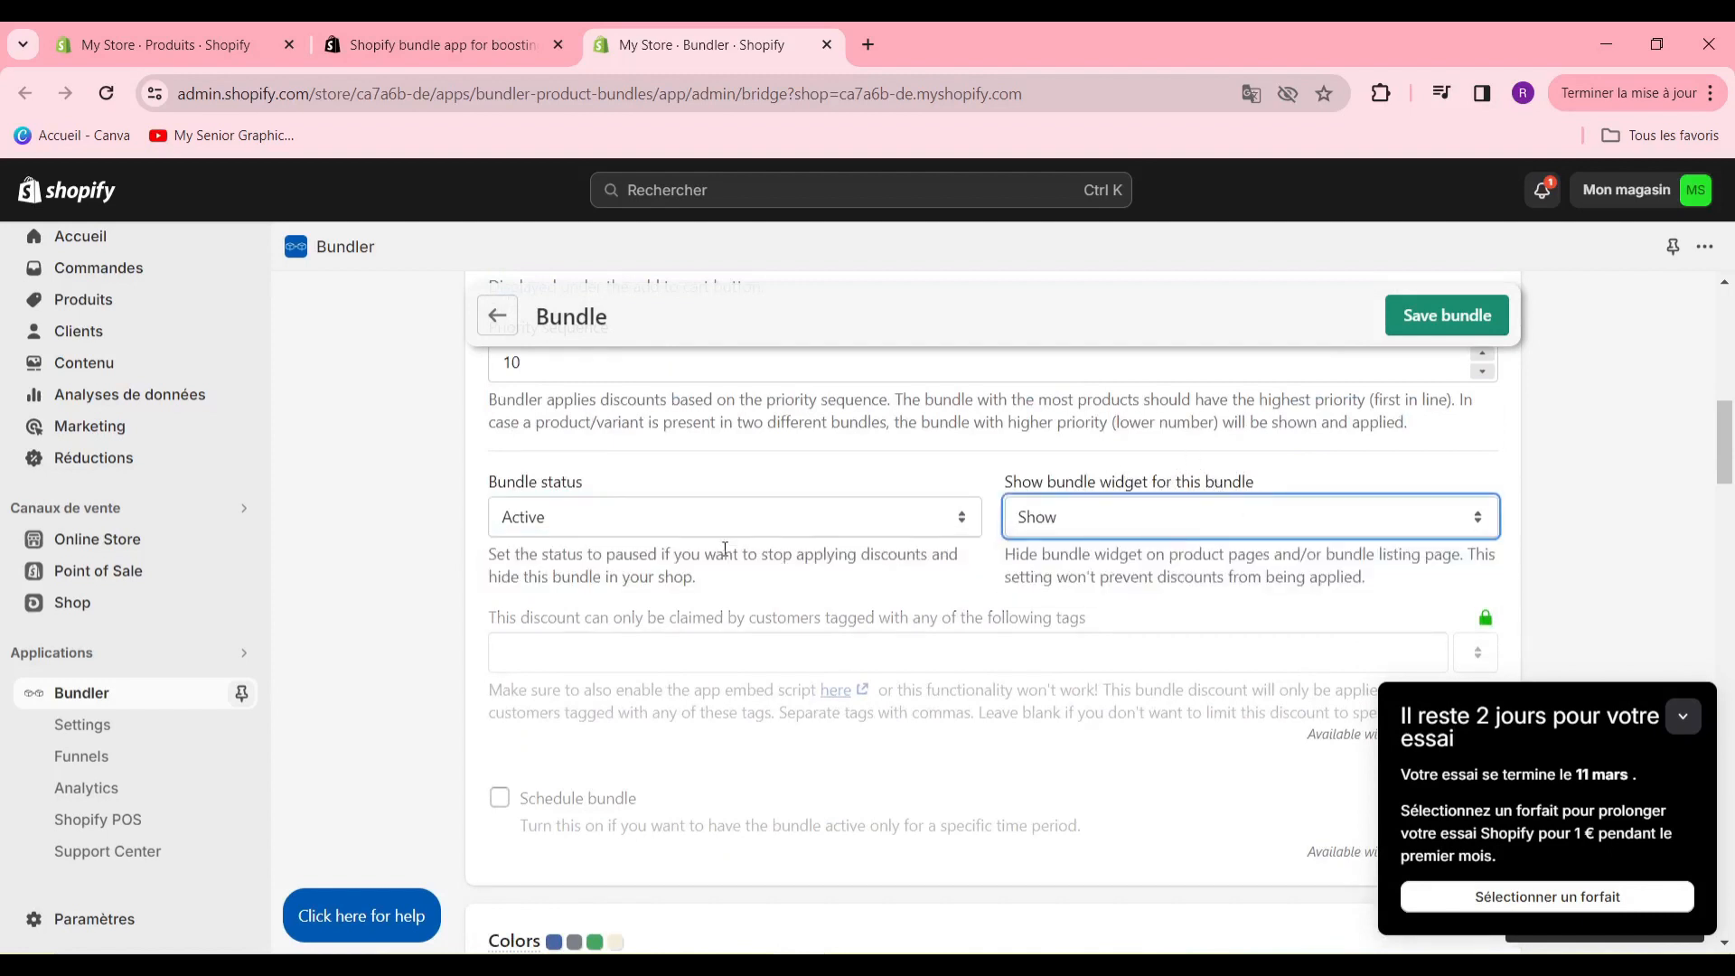
- Try the fixed amount discount option, and settle on a percentage discount of 10% for the bundle
{"action": "scroll", "coordinate": [721, 542], "scroll_direction": "down", "scroll_amount": 5}
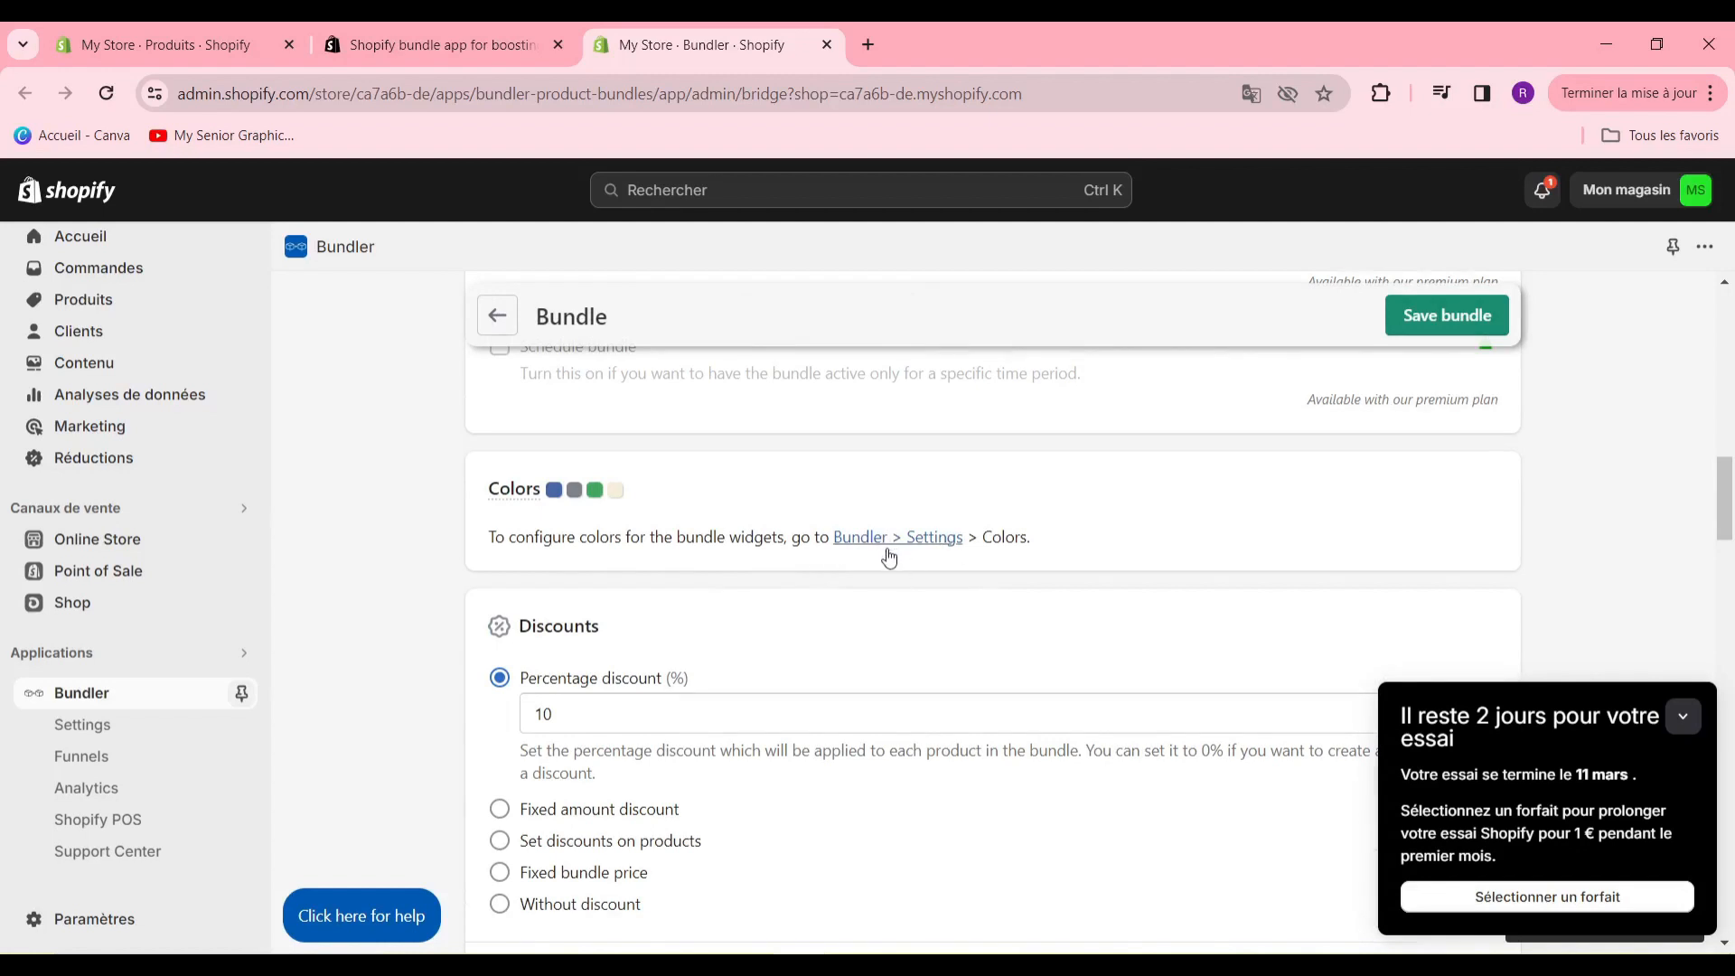
{"action": "left_click", "coordinate": [1484, 617]}
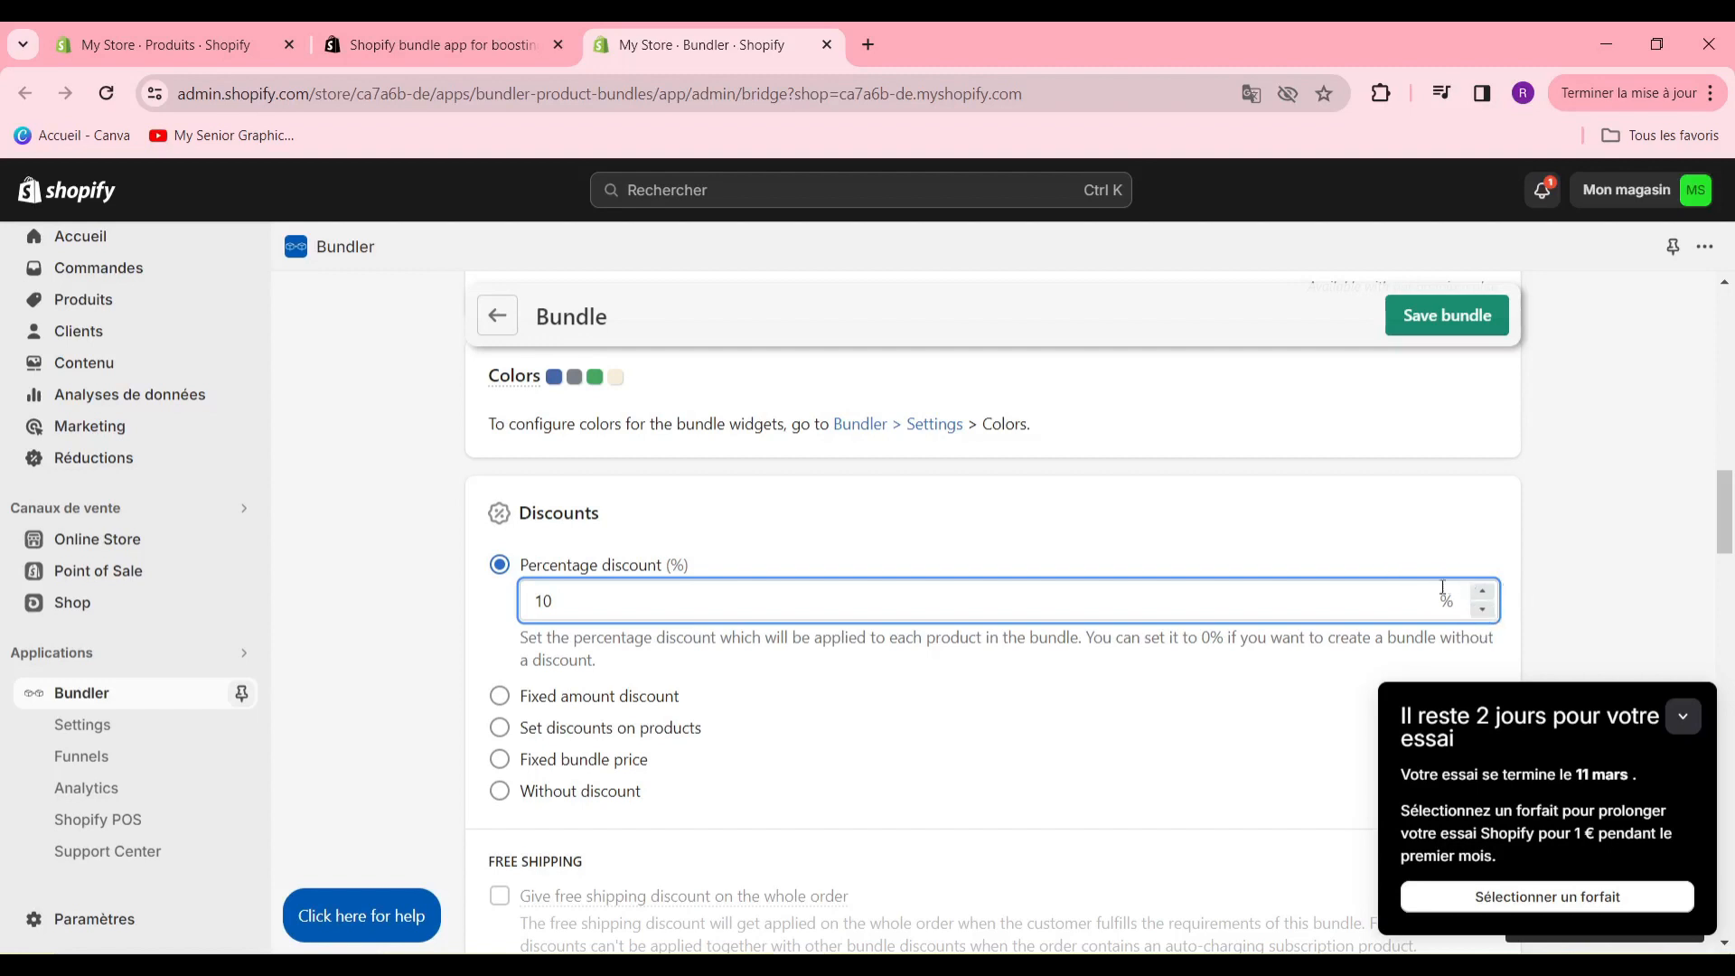
{"action": "scroll", "coordinate": [1352, 573], "scroll_direction": "down", "scroll_amount": 4}
{"action": "scroll", "coordinate": [1353, 567], "scroll_direction": "up", "scroll_amount": 3}
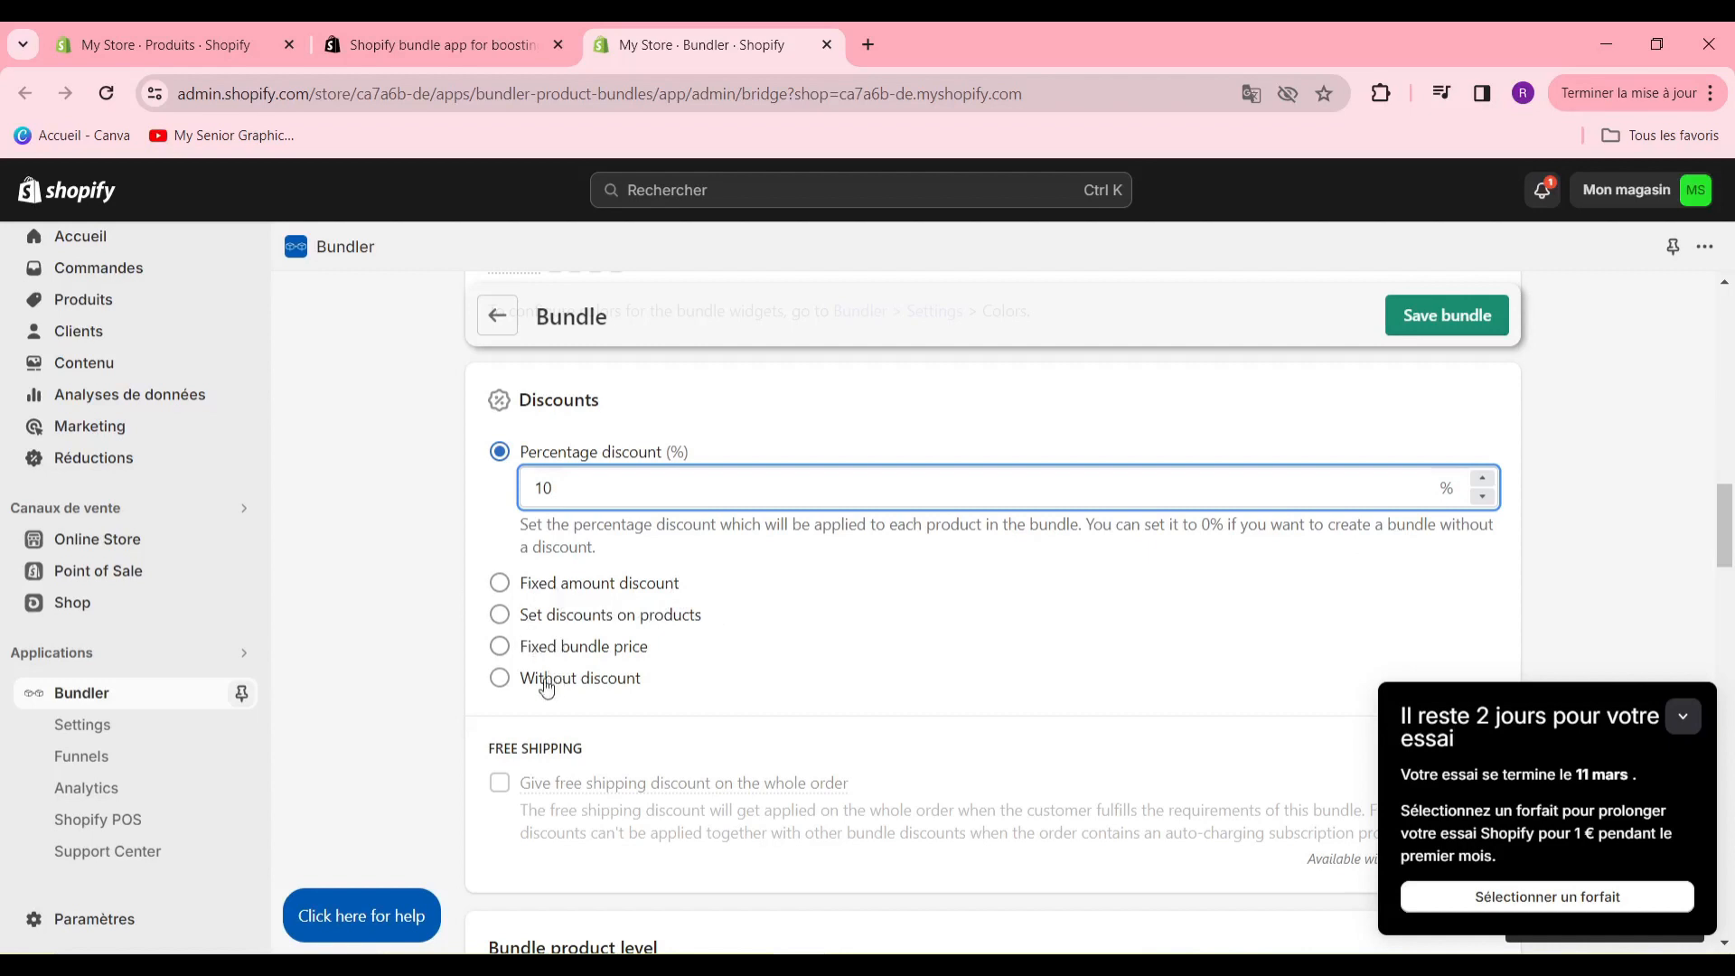
{"action": "left_click", "coordinate": [500, 588]}
{"action": "left_click", "coordinate": [500, 451]}
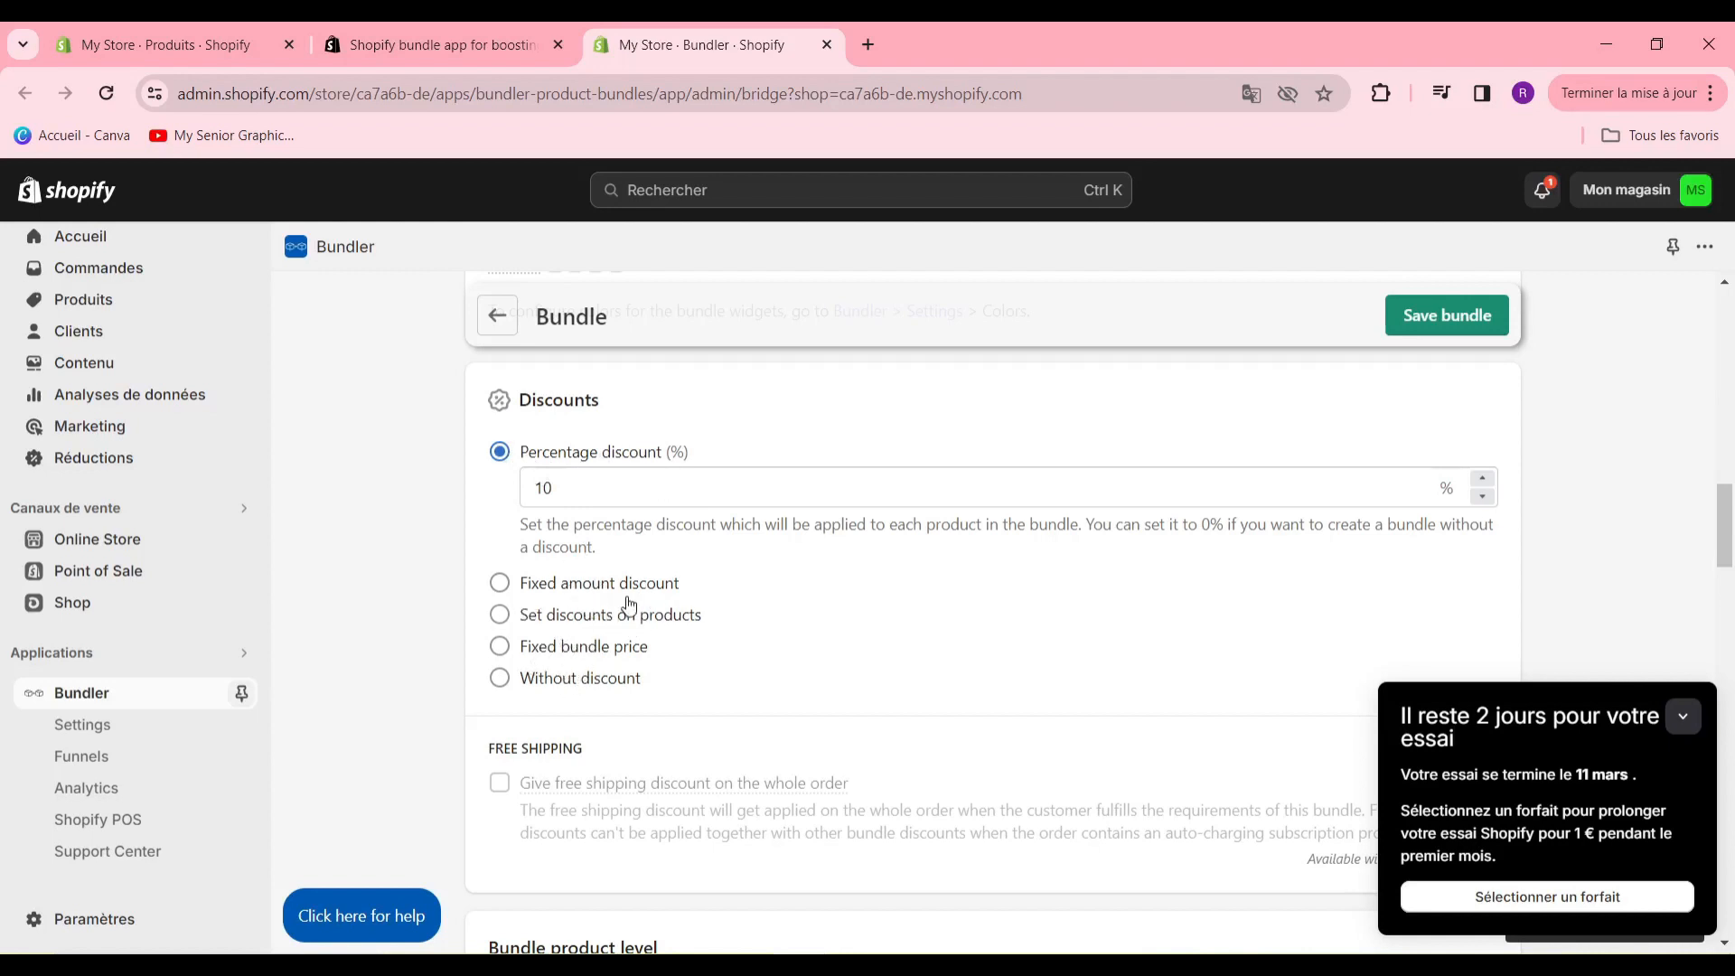
- Add the Simple Pu Black Large Capacity Backpacks product with its black variant to the bundle's discounted products
{"action": "scroll", "coordinate": [768, 596], "scroll_direction": "down", "scroll_amount": 3}
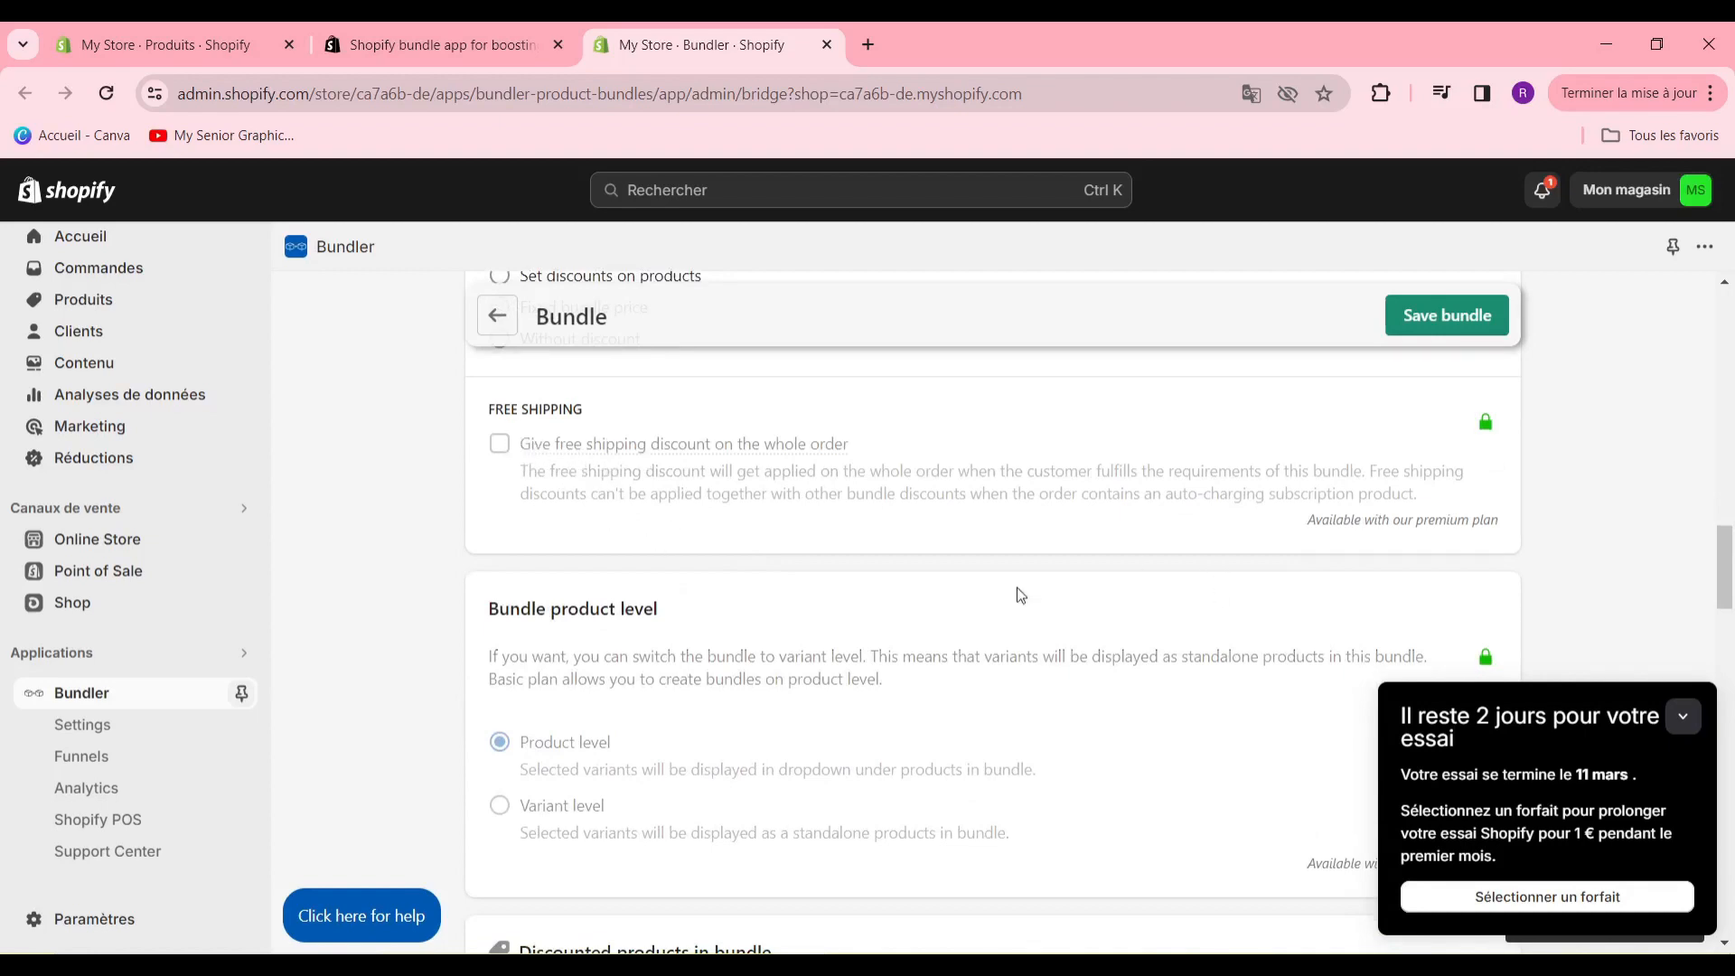
{"action": "scroll", "coordinate": [942, 577], "scroll_direction": "down", "scroll_amount": 9}
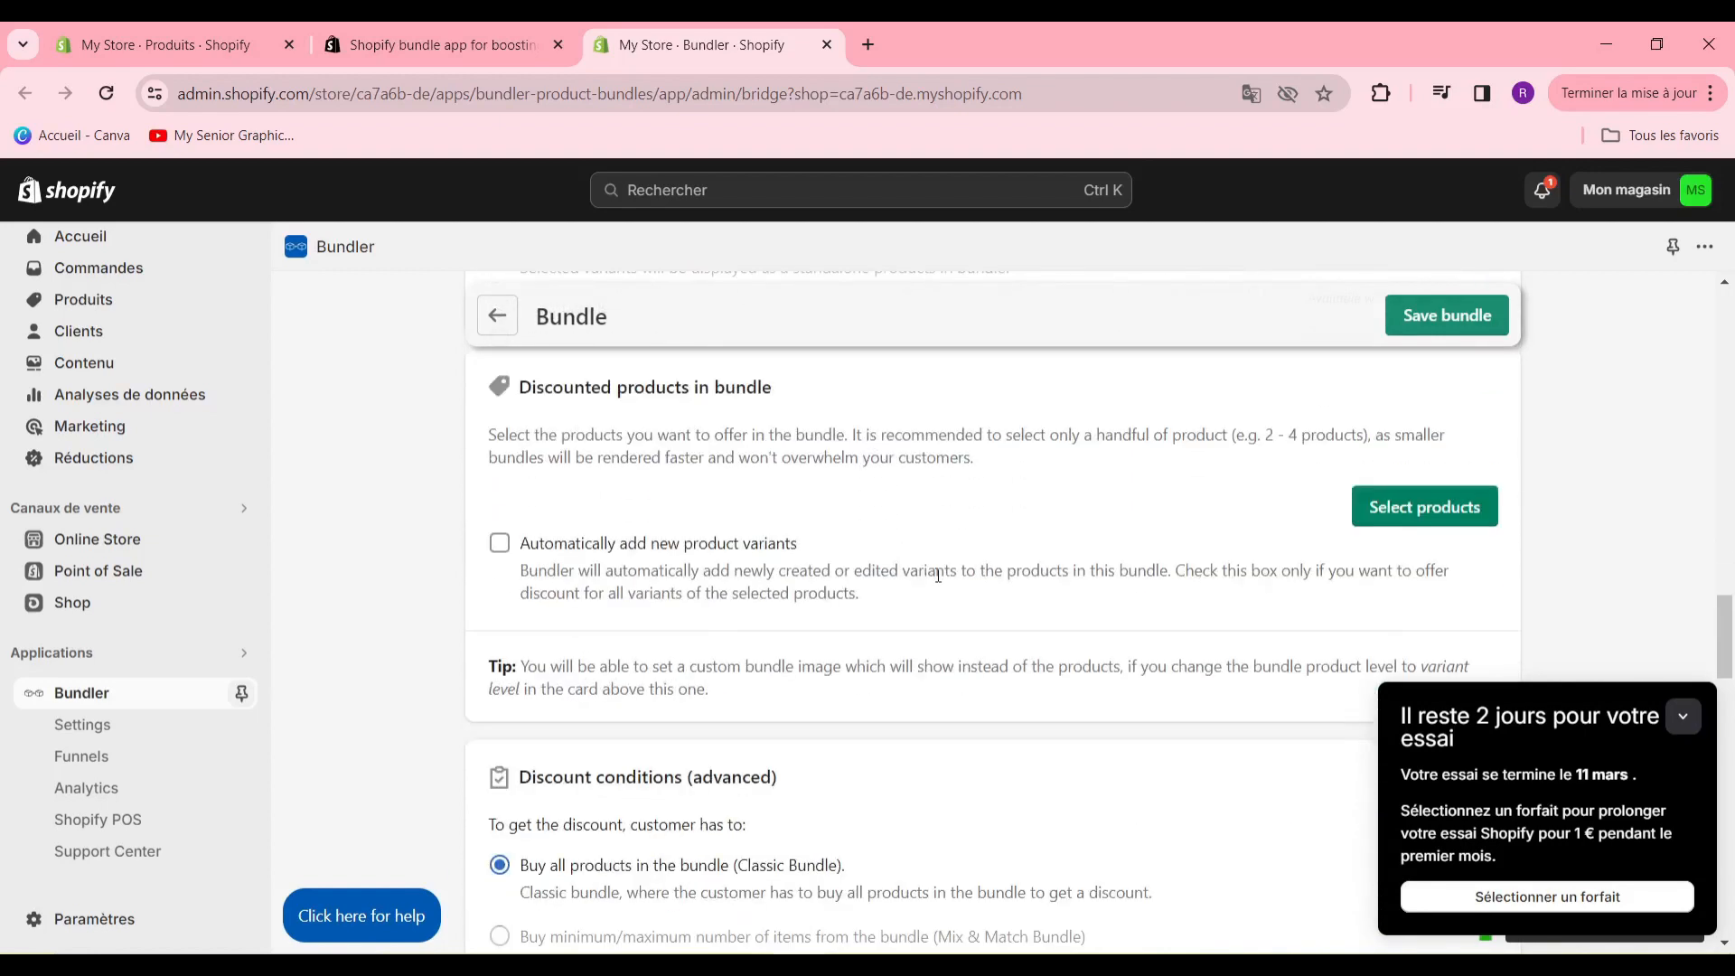
{"action": "scroll", "coordinate": [938, 575], "scroll_direction": "up", "scroll_amount": 3}
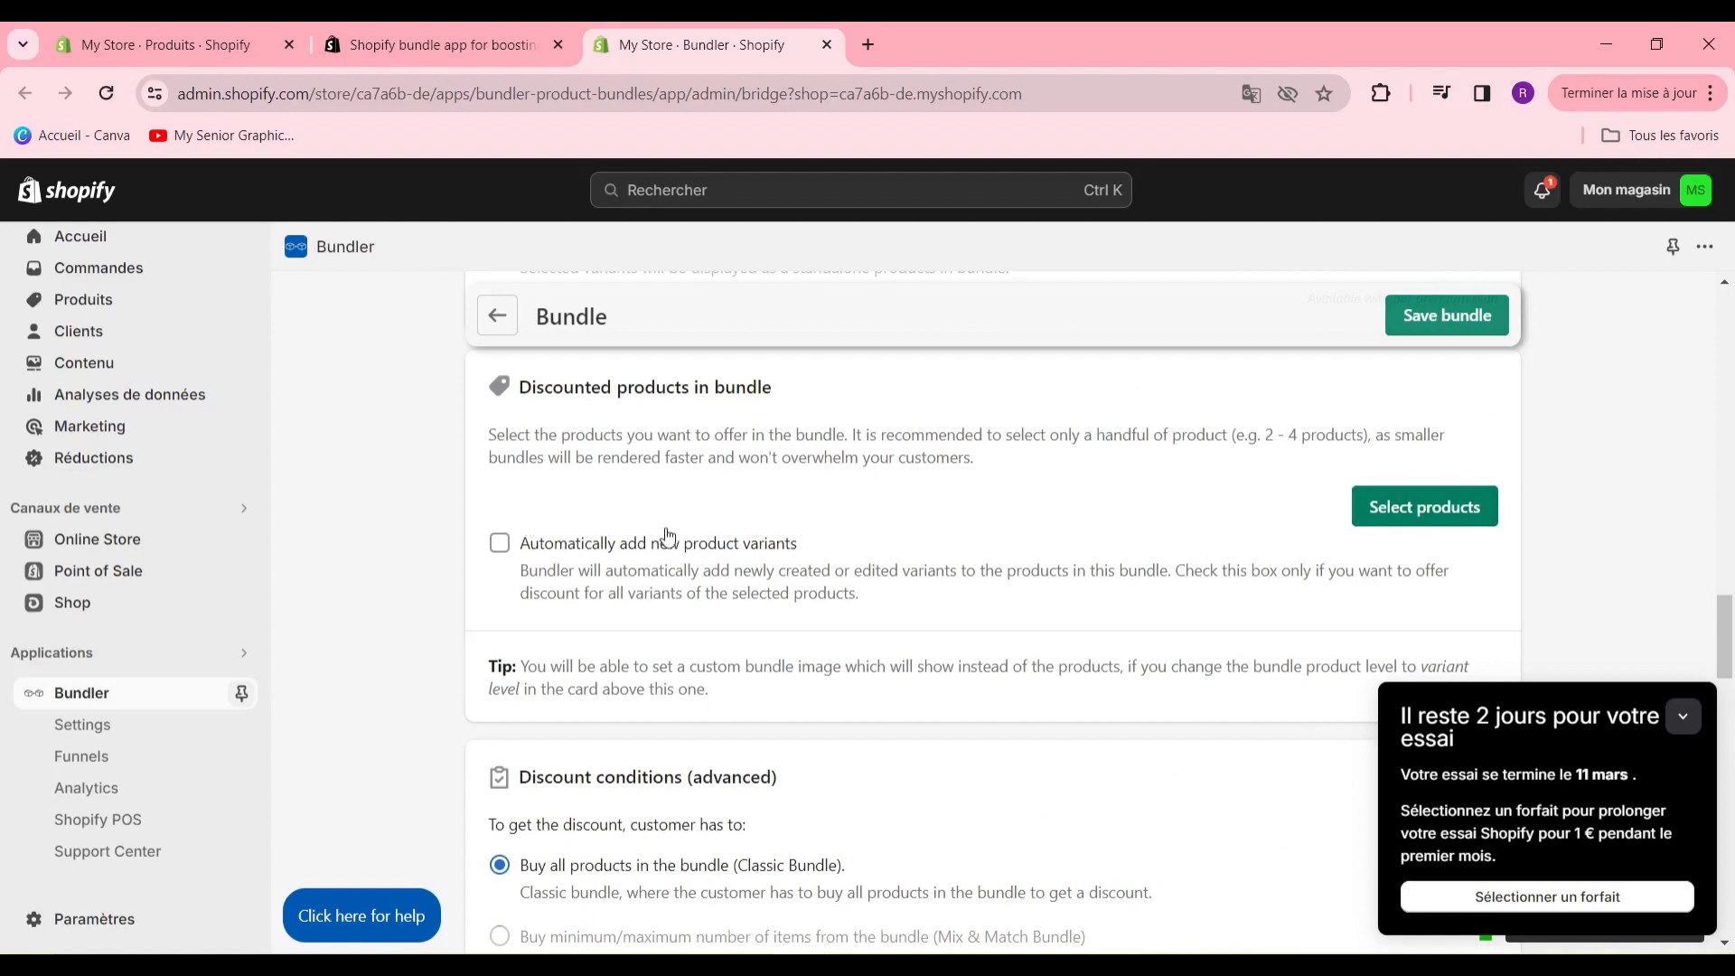
{"action": "left_click", "coordinate": [1442, 526]}
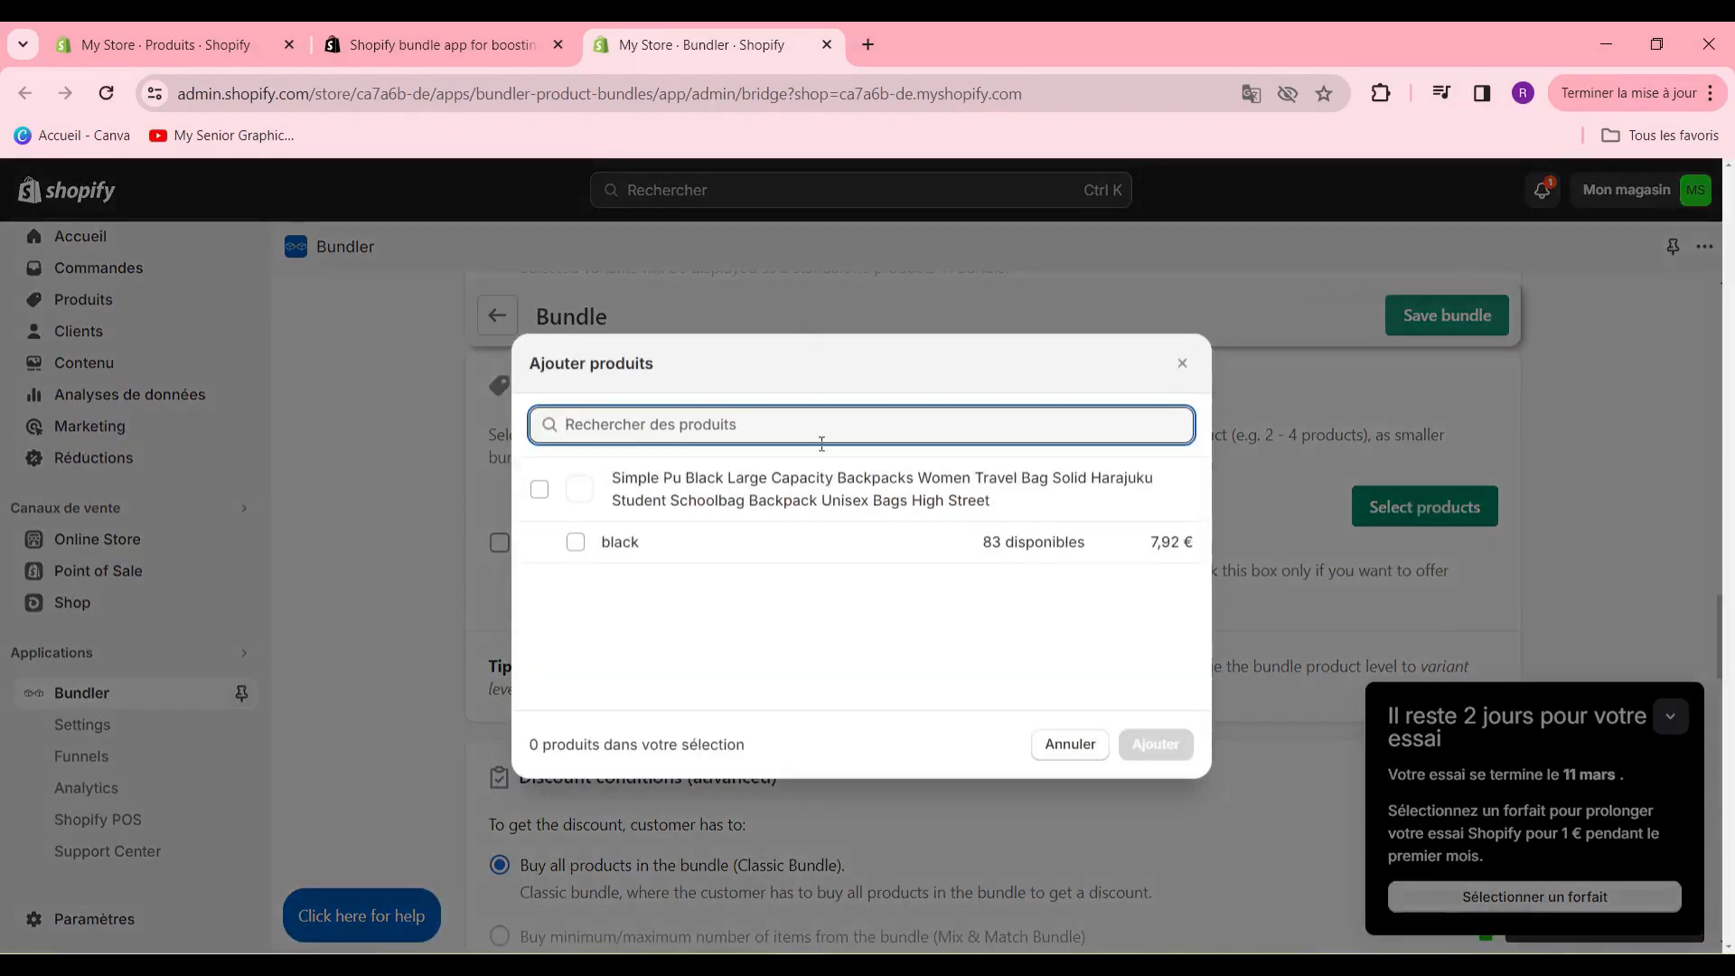
{"action": "left_click", "coordinate": [539, 489]}
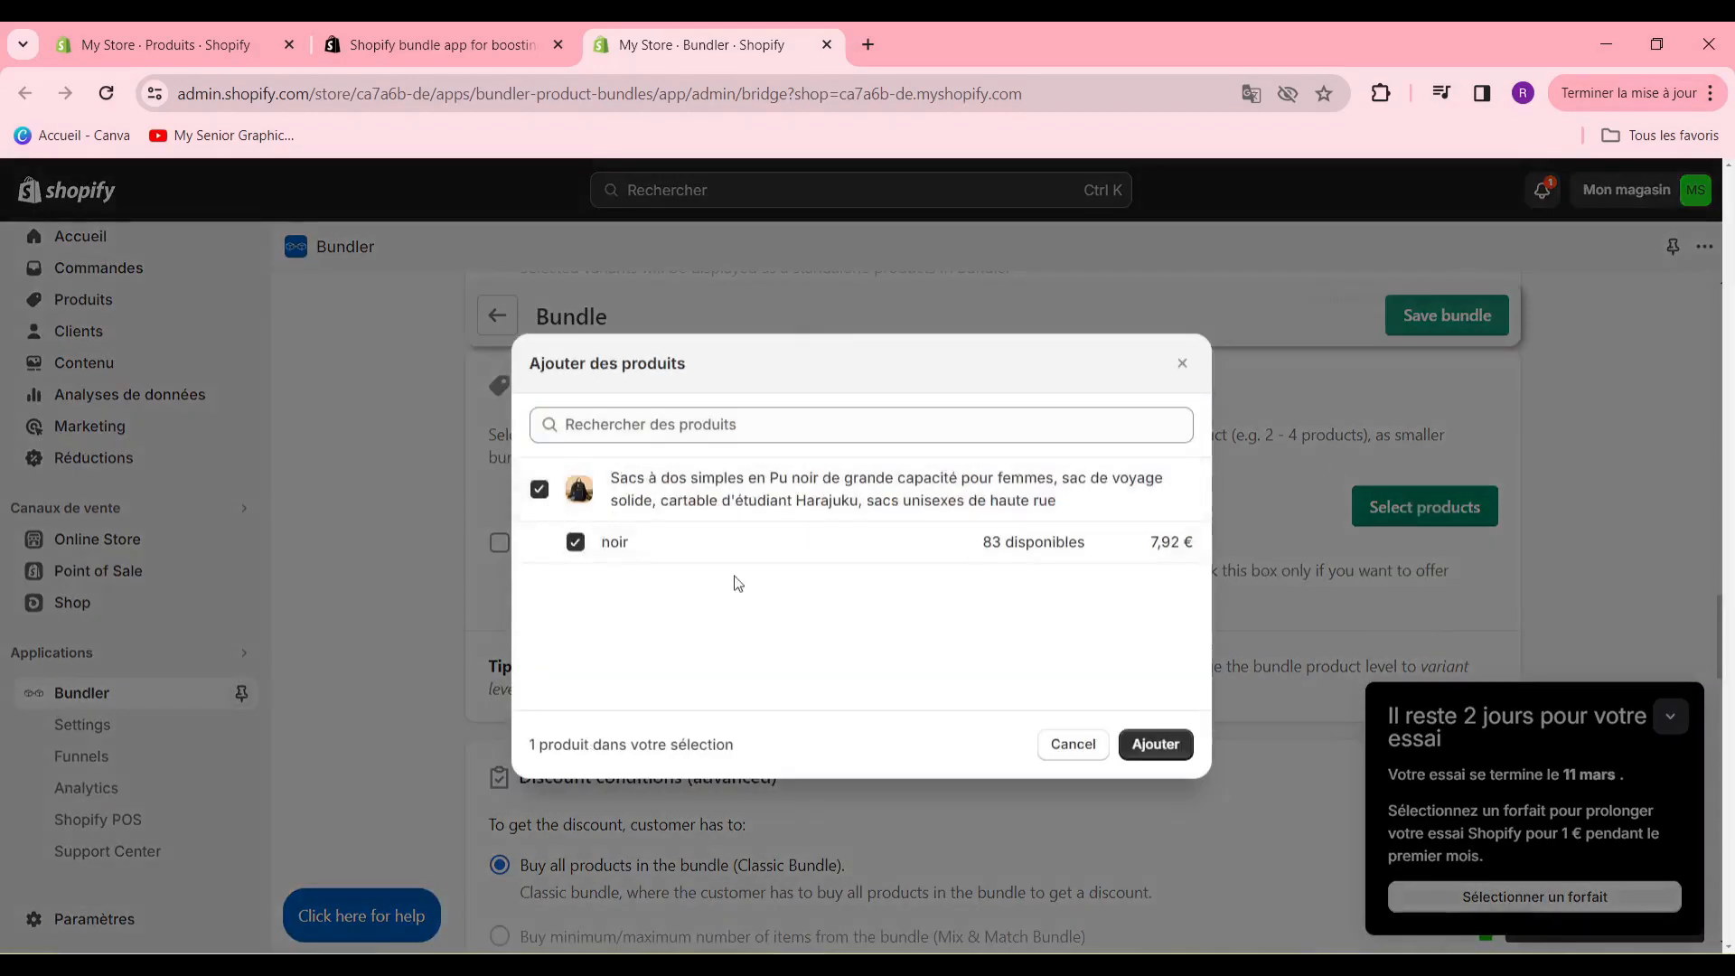
{"action": "left_click", "coordinate": [1154, 758]}
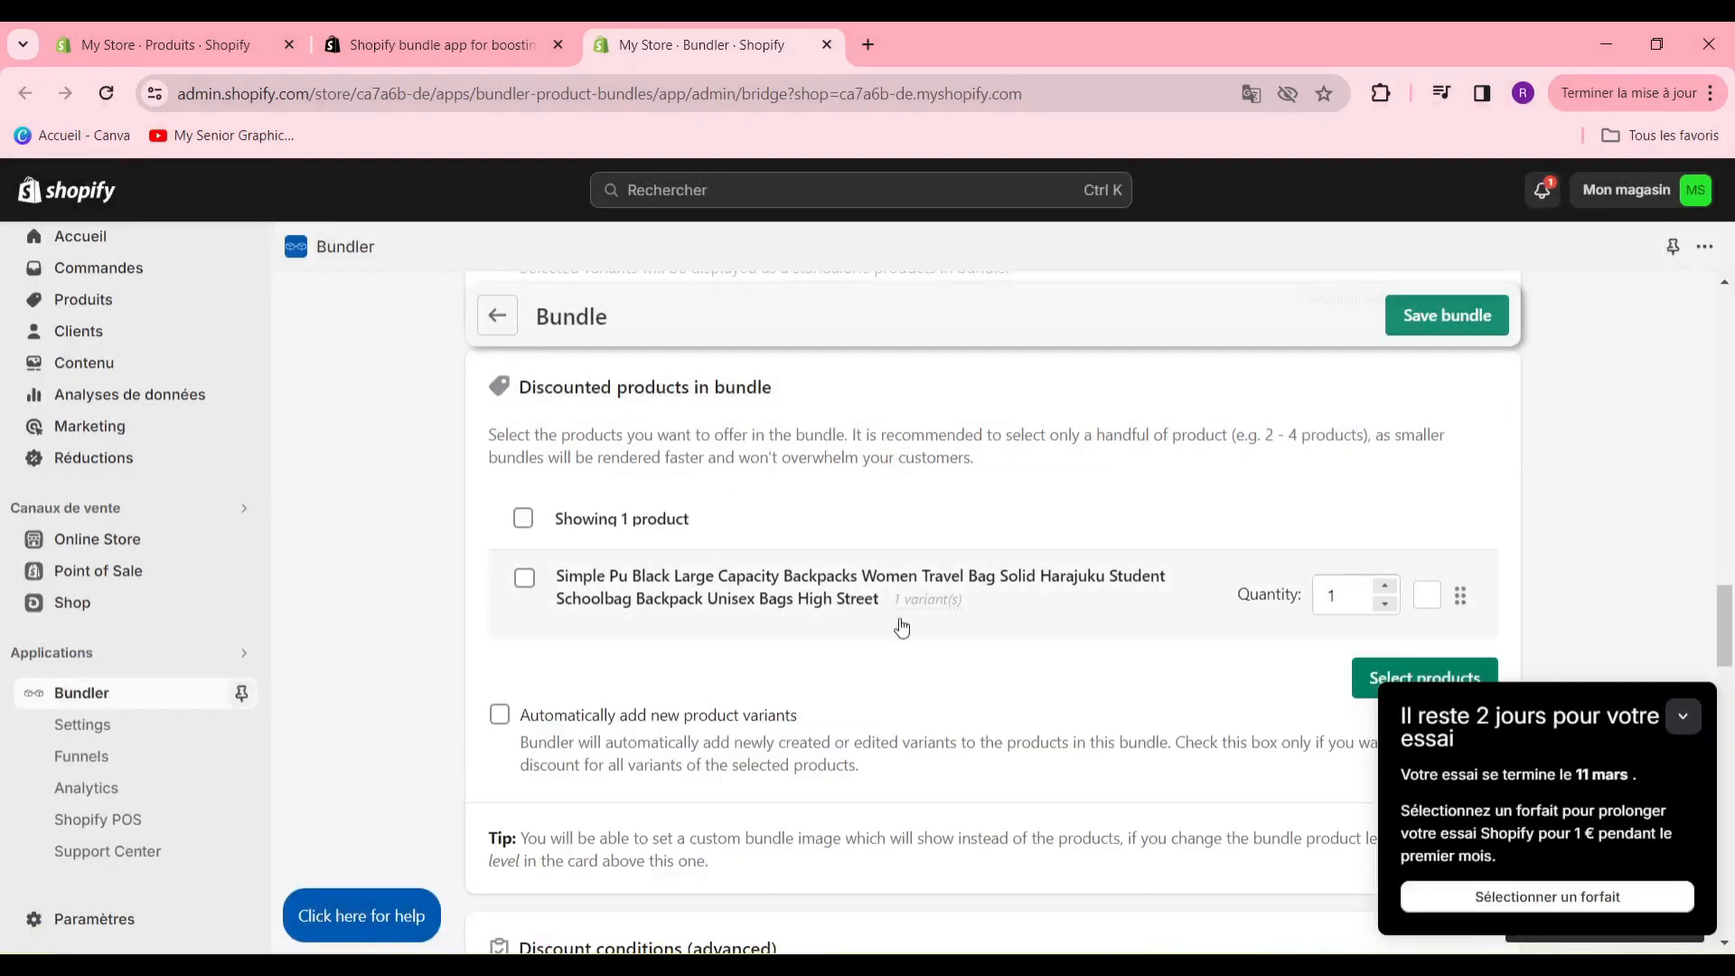
- Set the backpack's quantity in the bundle to 2 and select all entries in the discounted products list
{"action": "left_click", "coordinate": [1384, 586]}
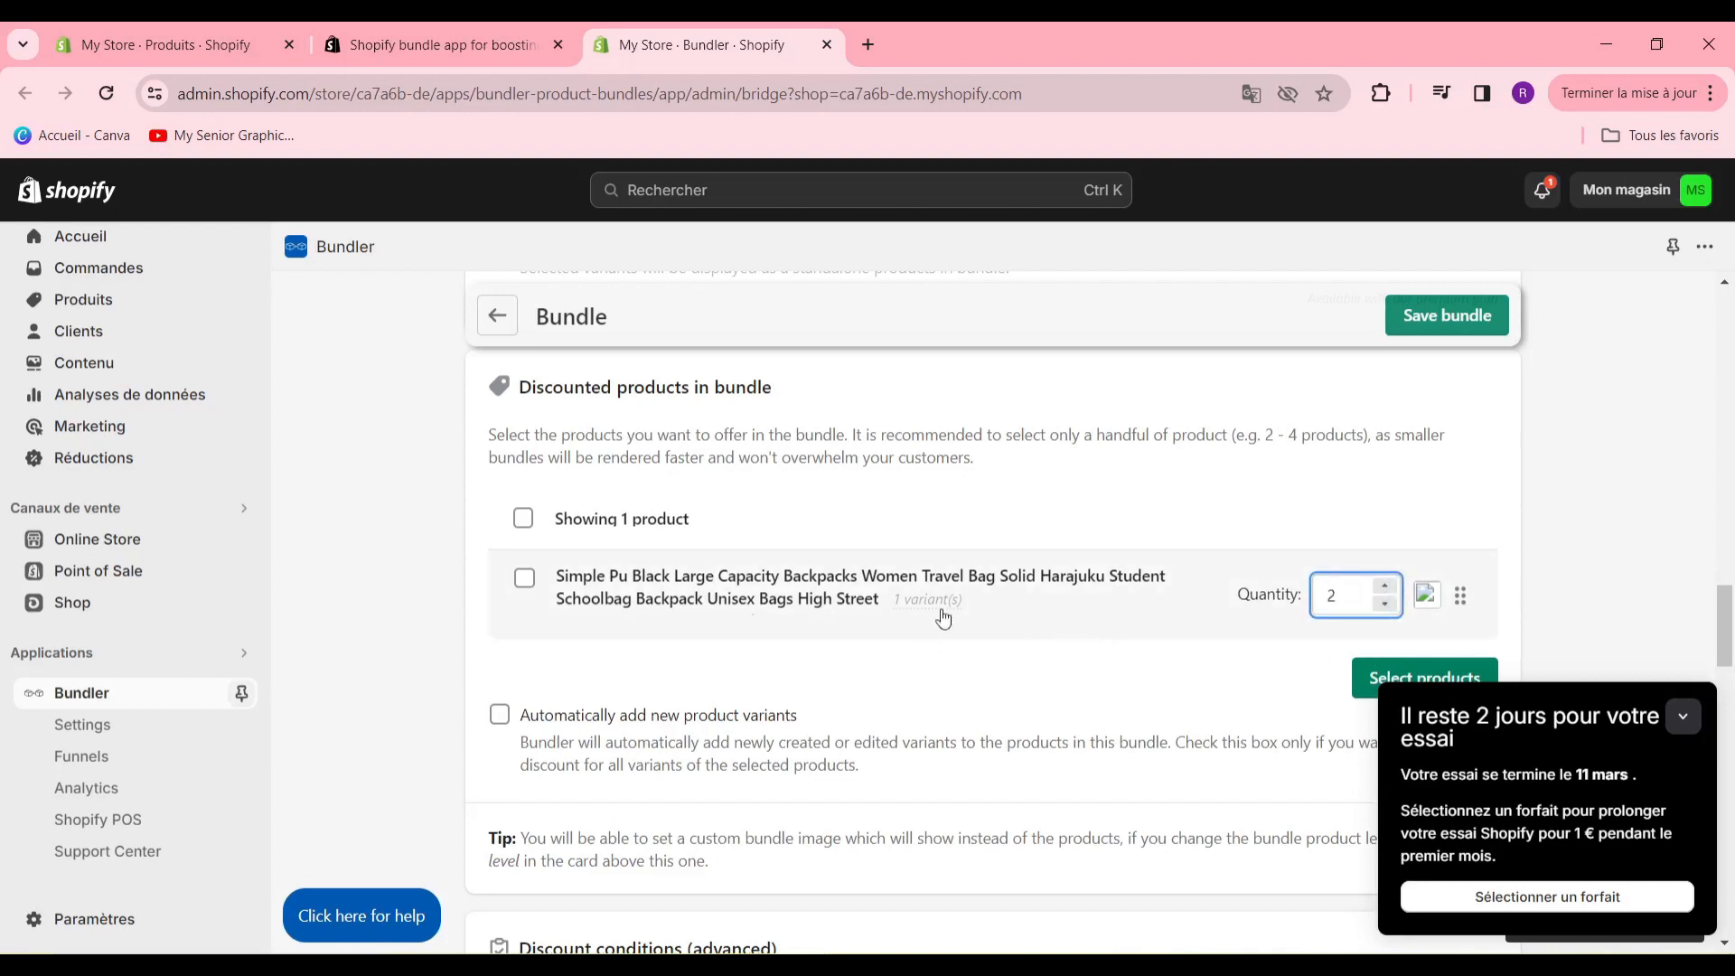
{"action": "left_click", "coordinate": [525, 517]}
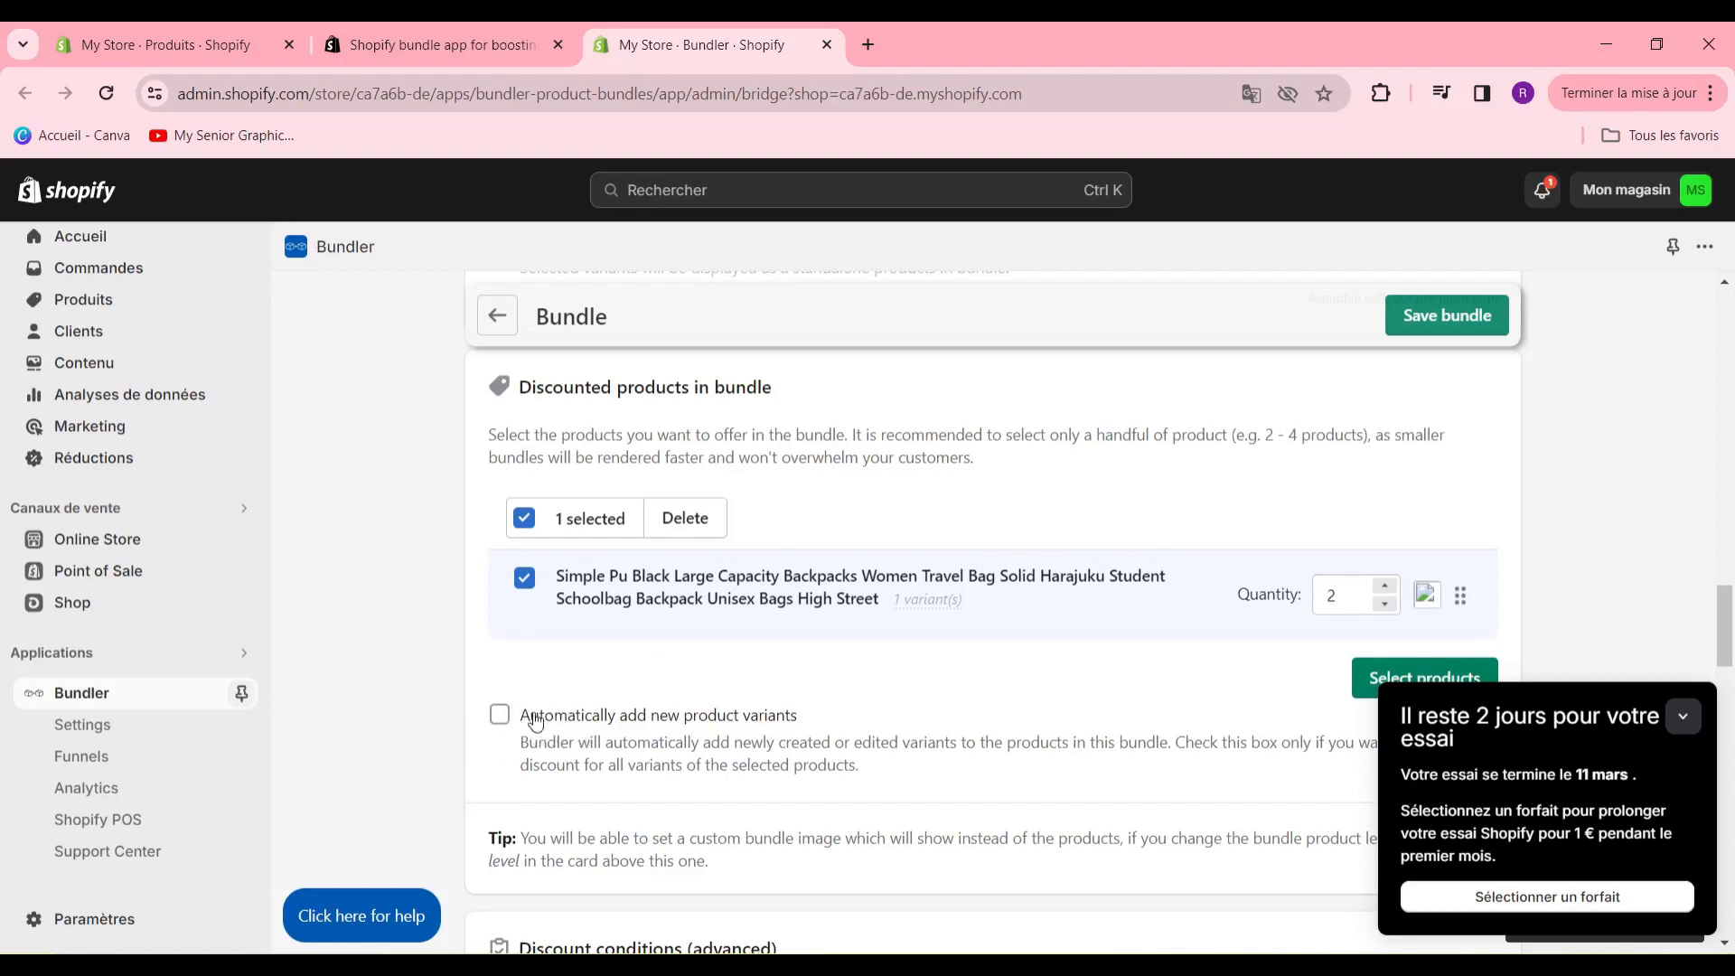
- Review the bundle's remaining sections, including discount conditions, bundle shortcode, landing page content and recommended apps
{"action": "scroll", "coordinate": [977, 574], "scroll_direction": "down", "scroll_amount": 6}
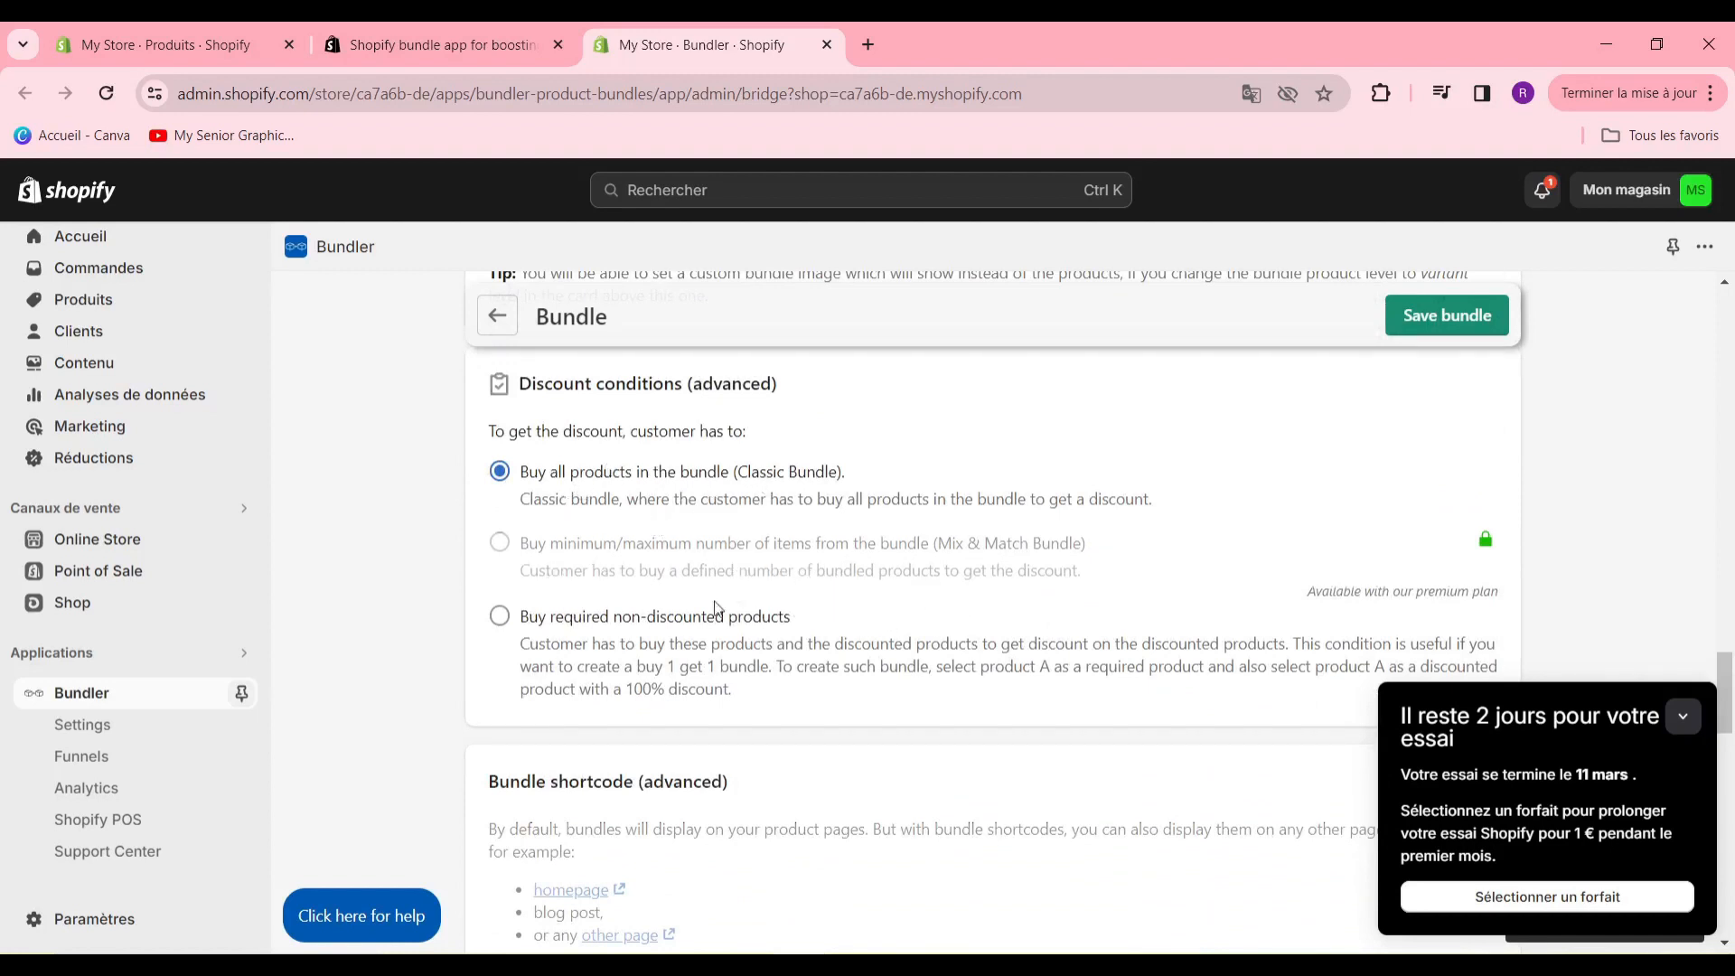
{"action": "scroll", "coordinate": [1076, 600], "scroll_direction": "down", "scroll_amount": 6}
{"action": "scroll", "coordinate": [806, 632], "scroll_direction": "down", "scroll_amount": 3}
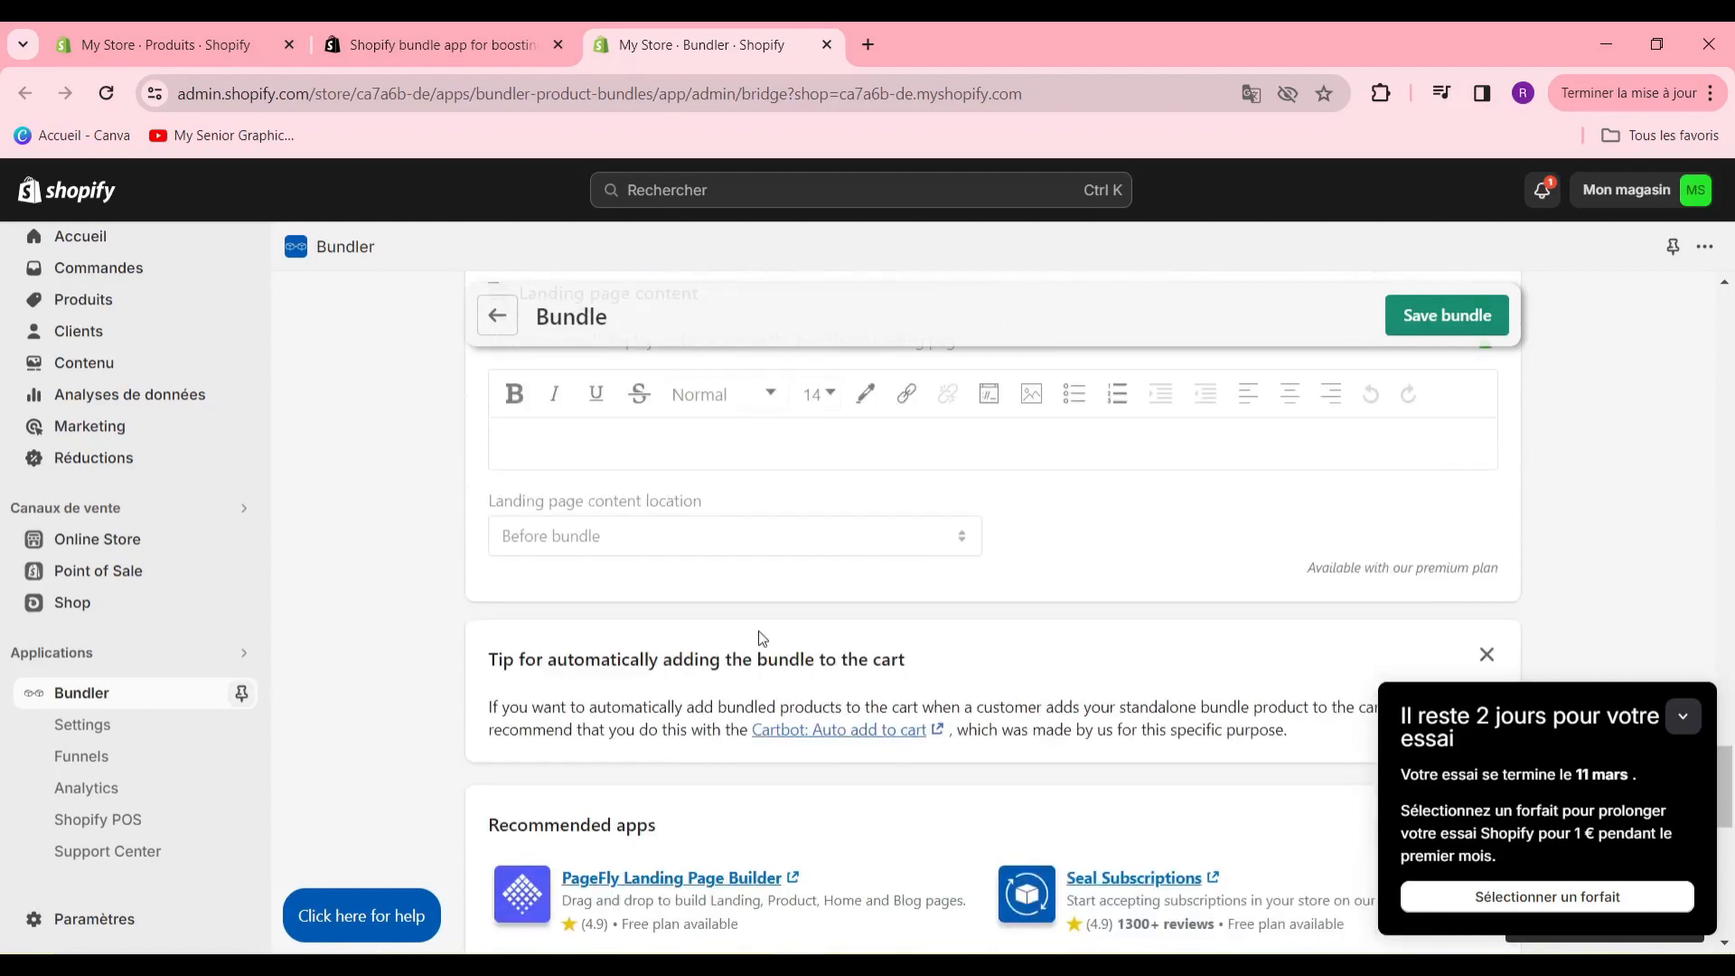
{"action": "scroll", "coordinate": [760, 644], "scroll_direction": "up", "scroll_amount": 3}
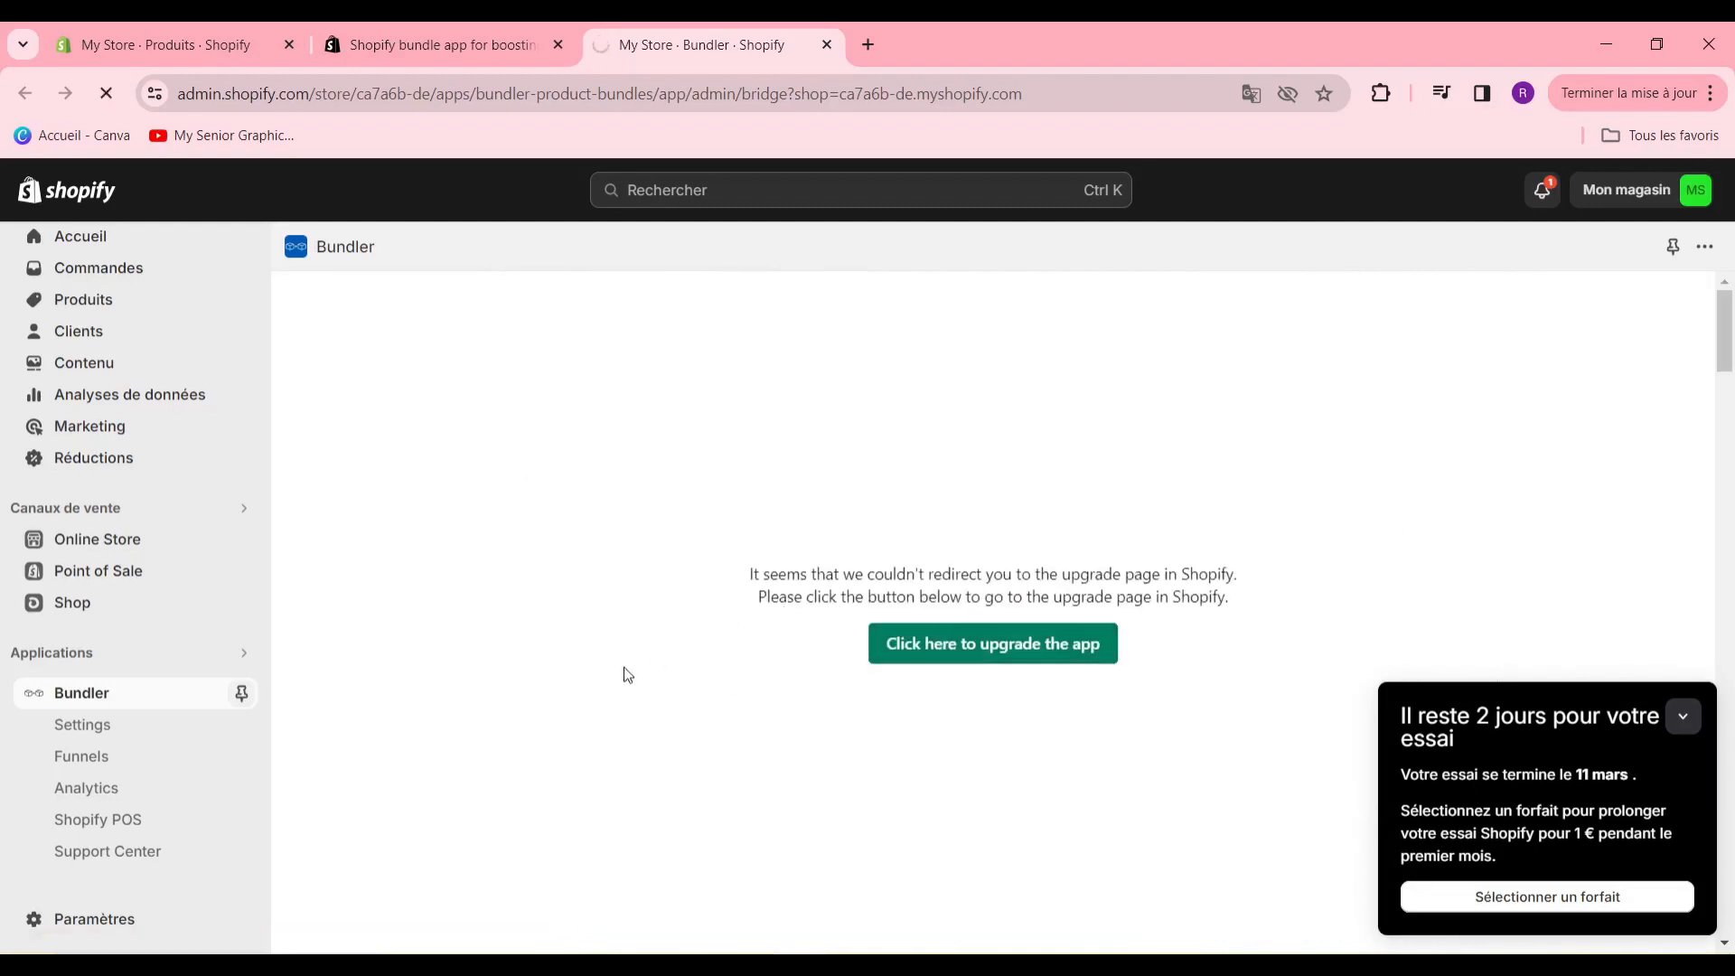
{"action": "scroll", "coordinate": [1016, 627], "scroll_direction": "down", "scroll_amount": 3}
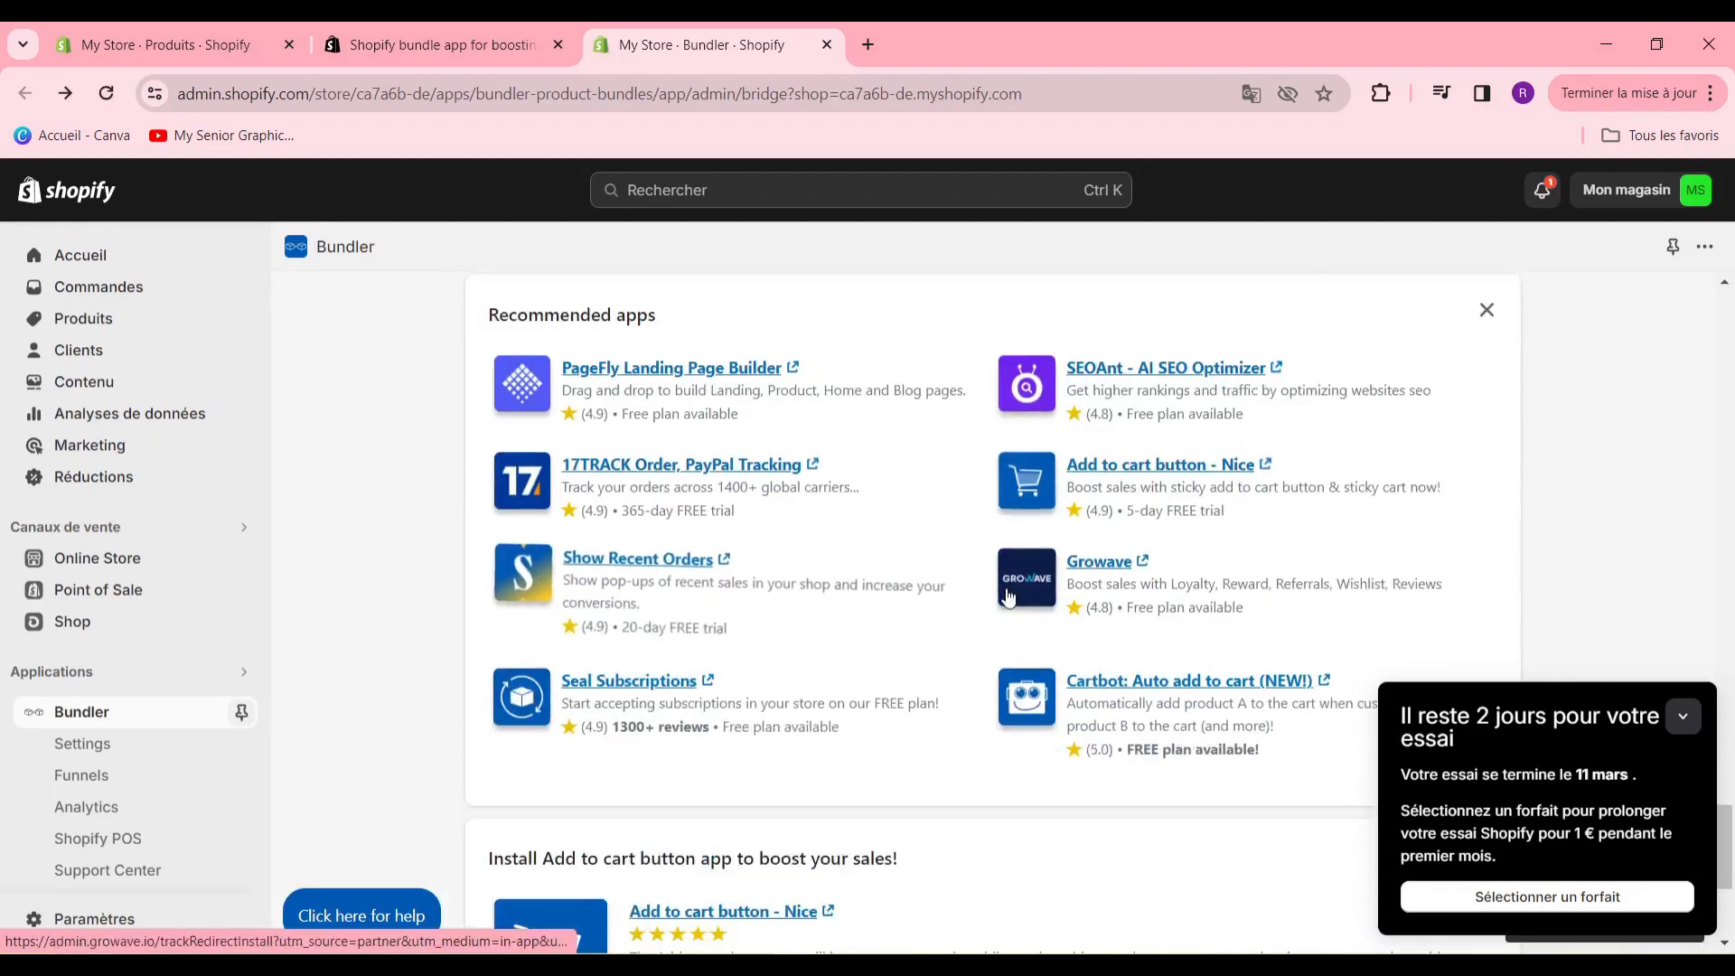
{"action": "scroll", "coordinate": [1012, 633], "scroll_direction": "down", "scroll_amount": 1}
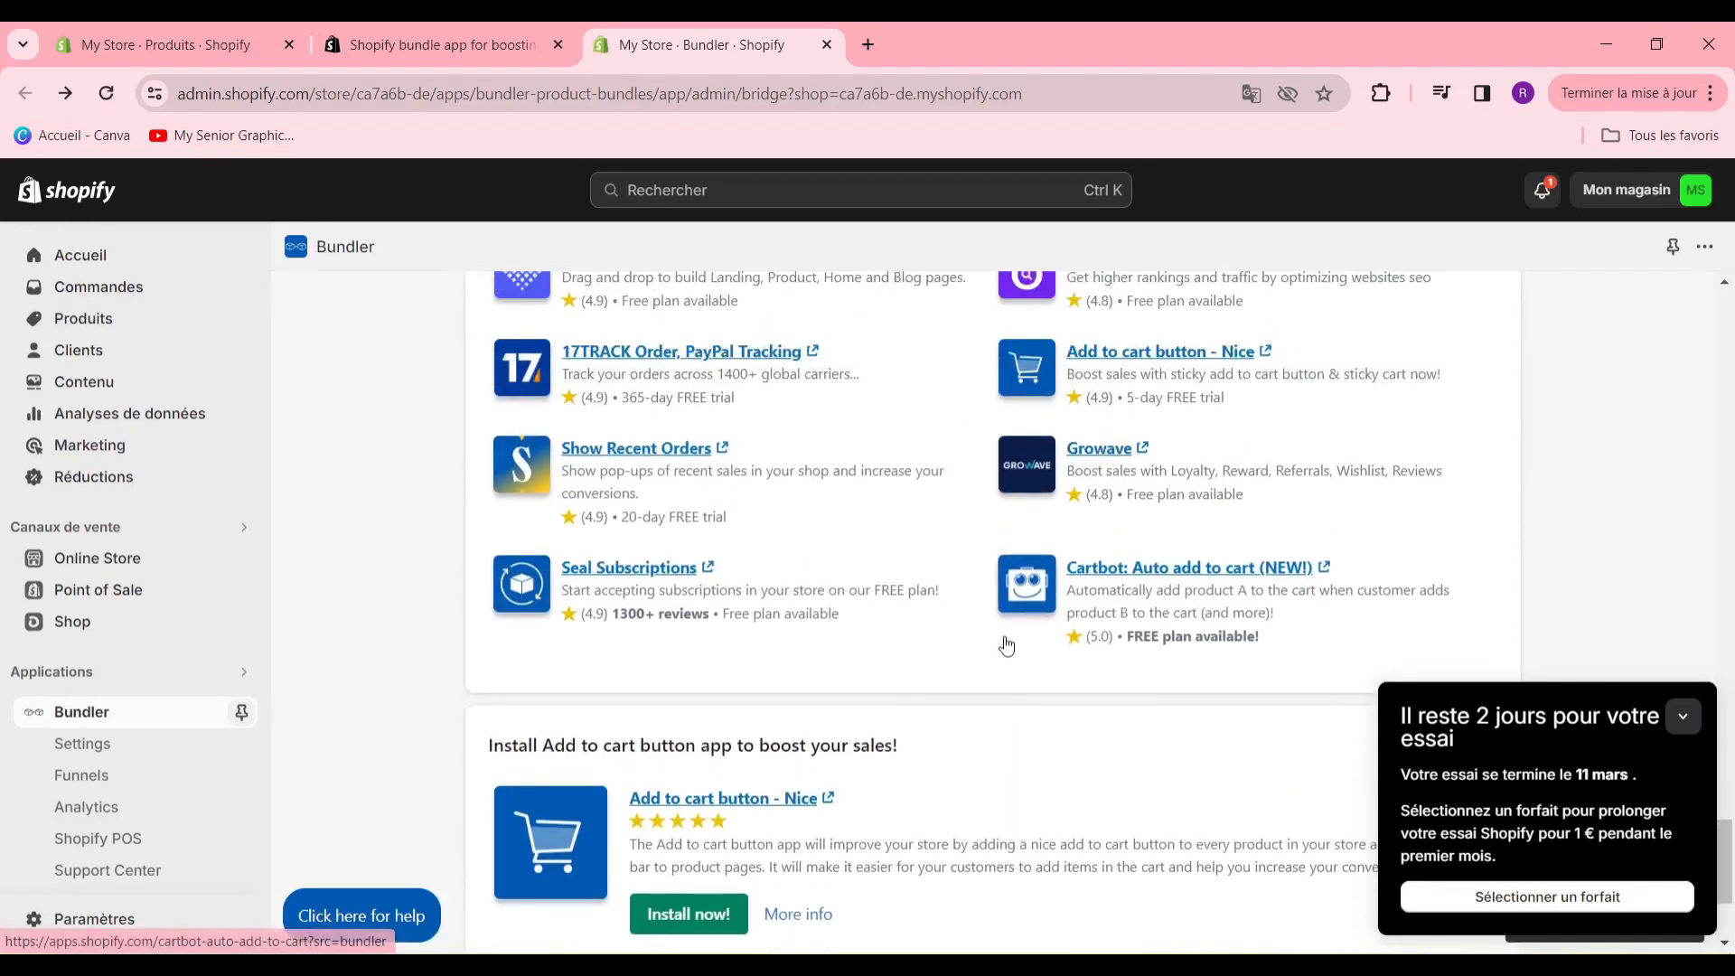
{"action": "scroll", "coordinate": [1007, 645], "scroll_direction": "up", "scroll_amount": 2}
{"action": "scroll", "coordinate": [1007, 645], "scroll_direction": "down", "scroll_amount": 4}
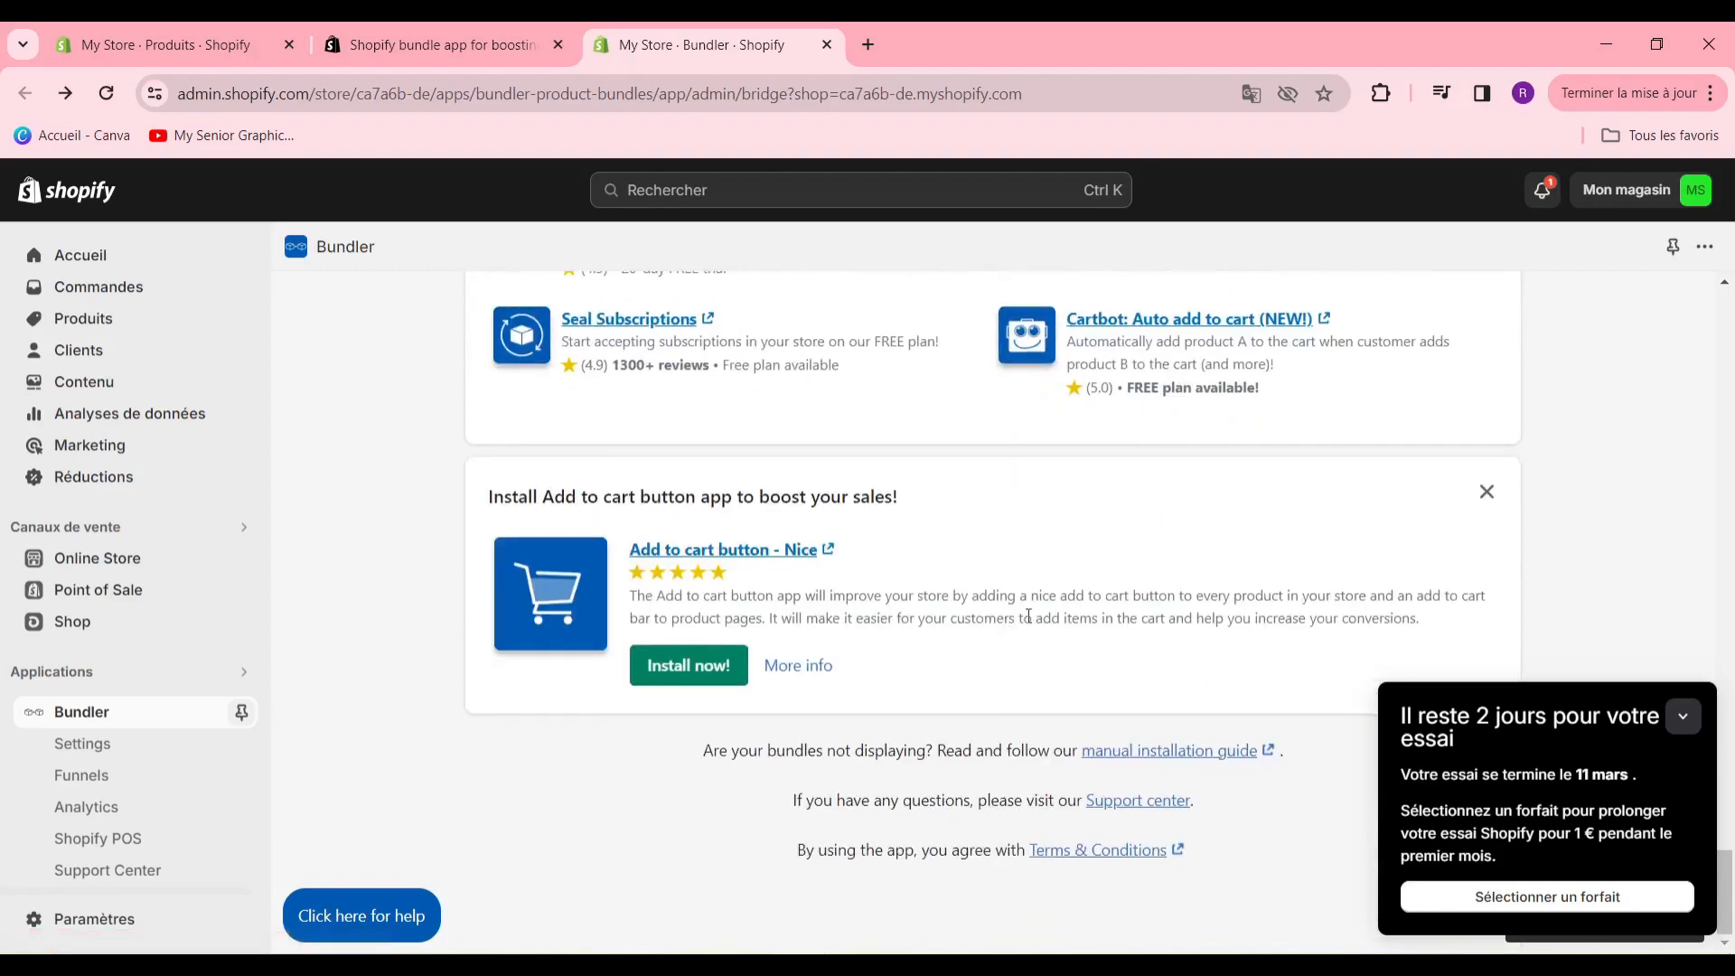
{"action": "scroll", "coordinate": [1048, 614], "scroll_direction": "up", "scroll_amount": 10}
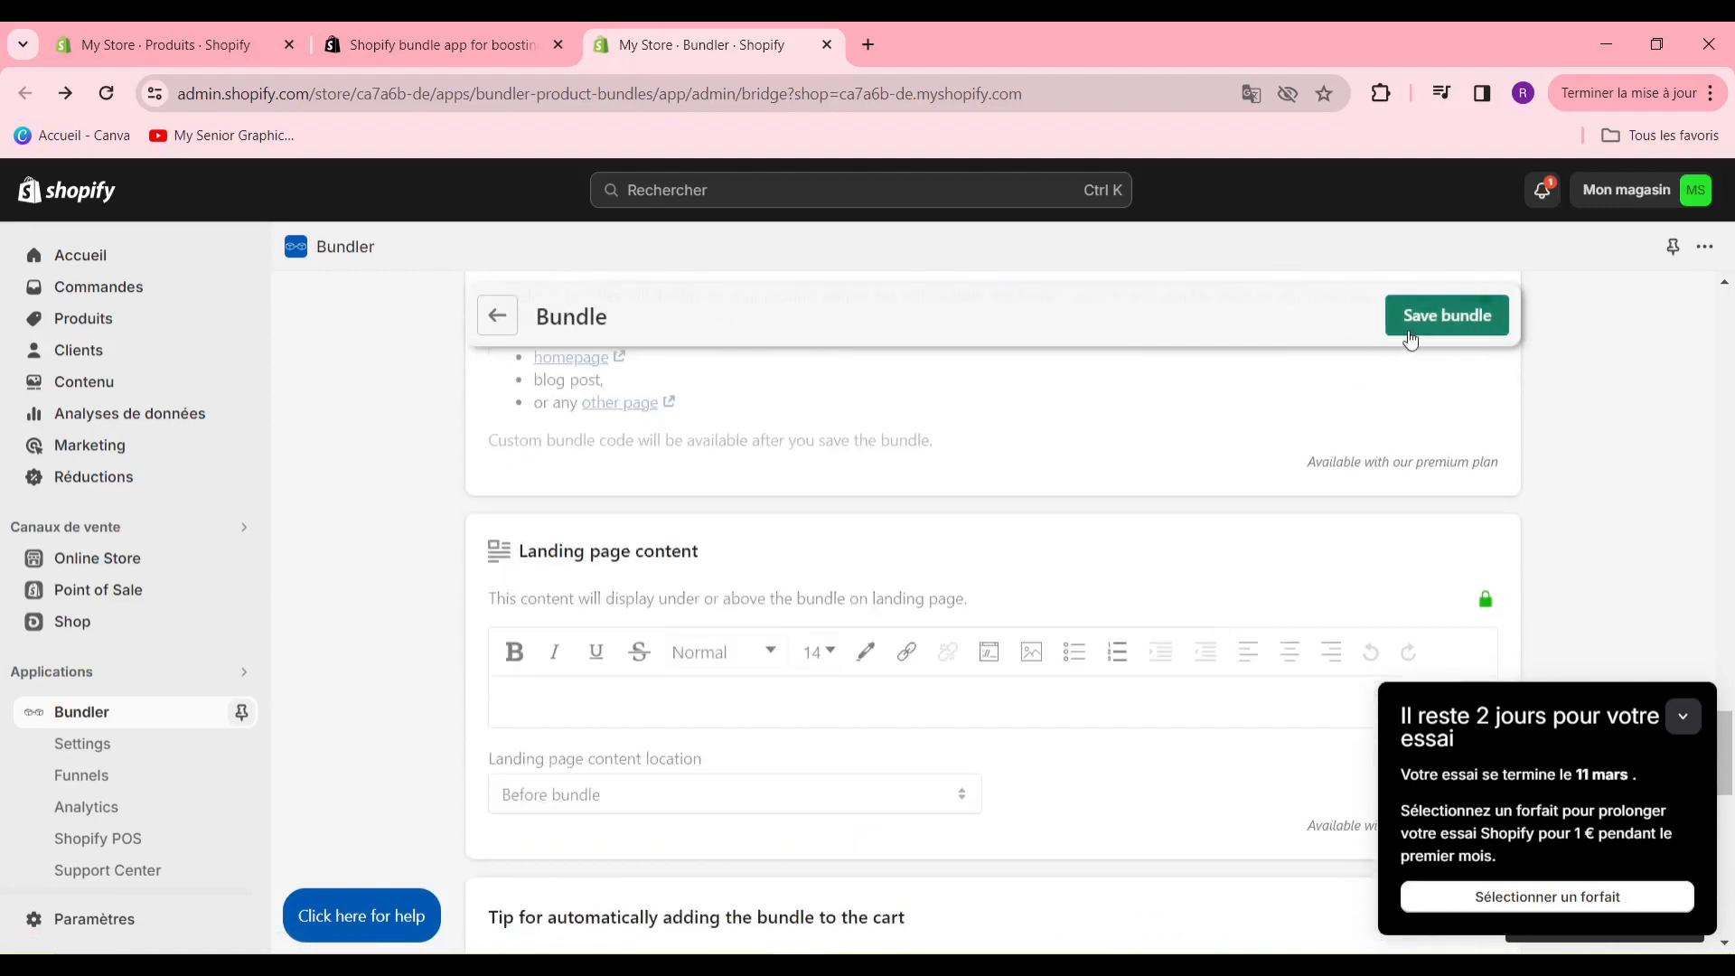